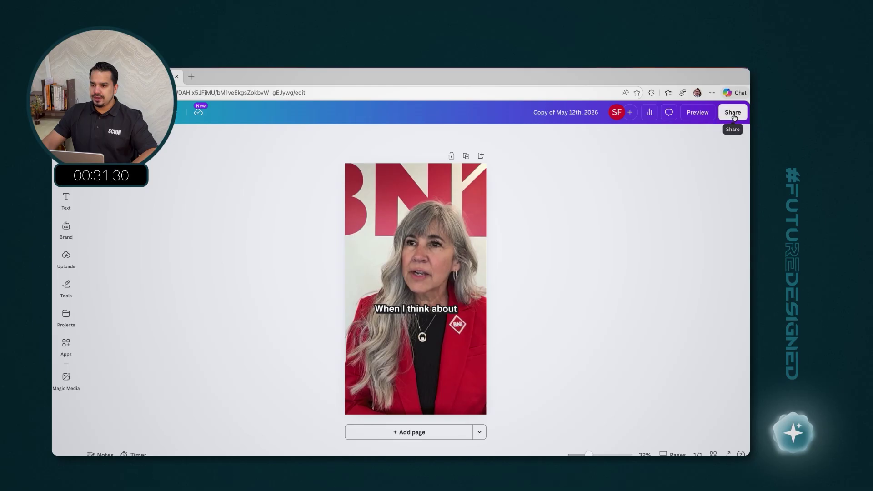
Step: Download the May 12th video design as an MP4 video at 1080p (HD) quality
{"action": "left_click", "coordinate": [733, 112]}
{"action": "left_click", "coordinate": [610, 305]}
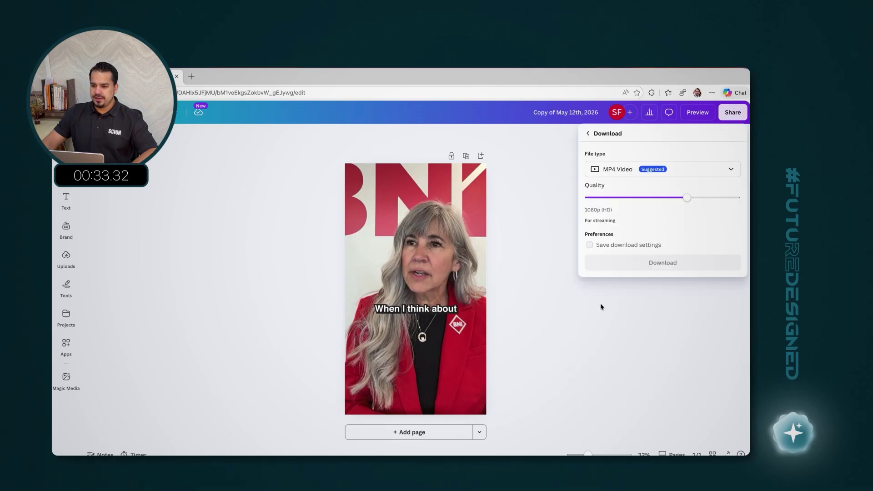
{"action": "left_click", "coordinate": [663, 262]}
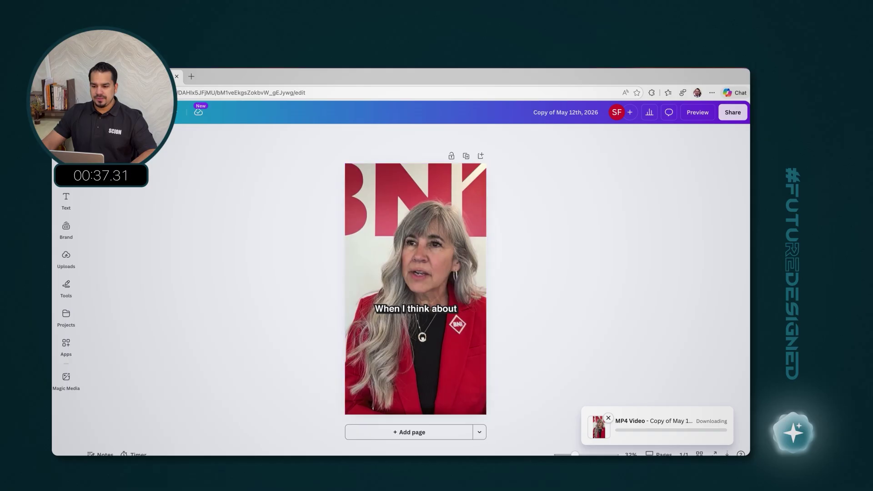
Step: Switch to the PowerPoint deck, follow the May 14, 2026 slide's editable template link, and open that template in the Canva editor
{"action": "left_click", "coordinate": [585, 471]}
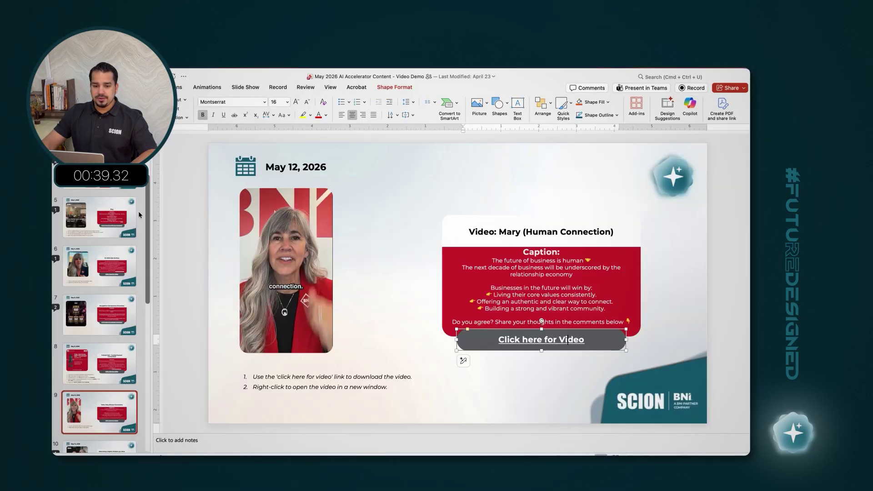
{"action": "scroll", "coordinate": [113, 346], "scroll_direction": "down", "scroll_amount": 2}
{"action": "left_click", "coordinate": [100, 411]}
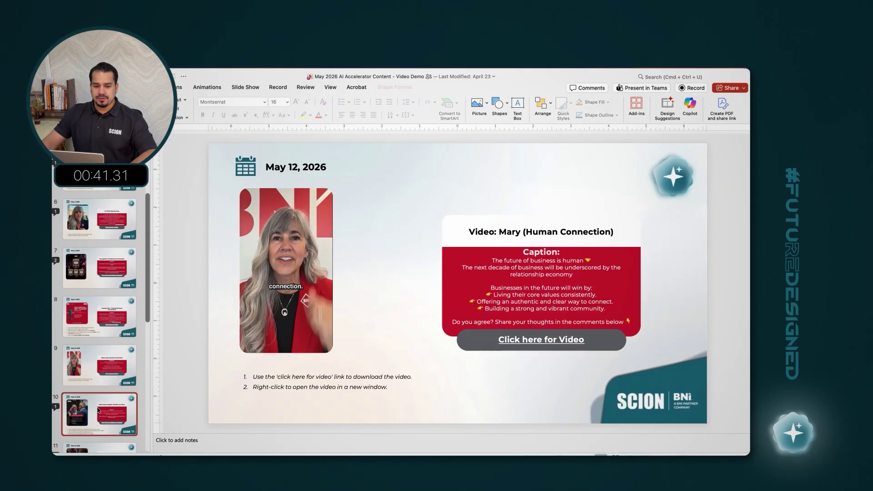
{"action": "left_click", "coordinate": [470, 332]}
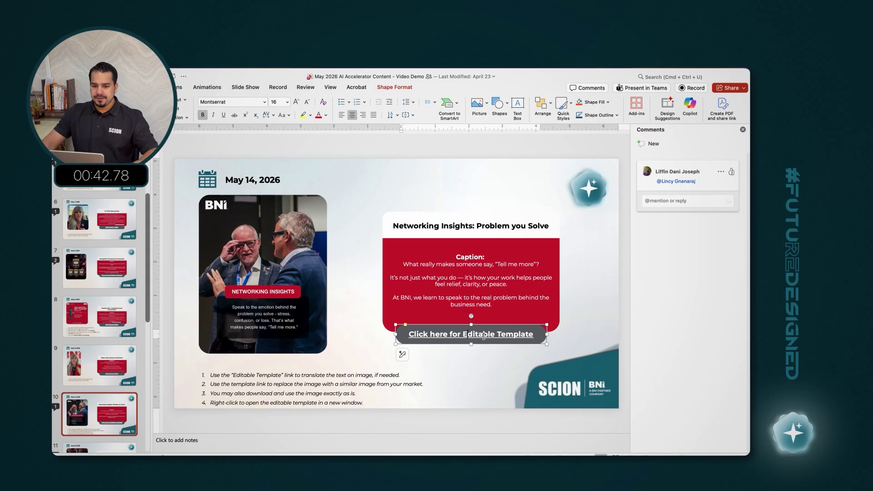
{"action": "right_click", "coordinate": [515, 338]}
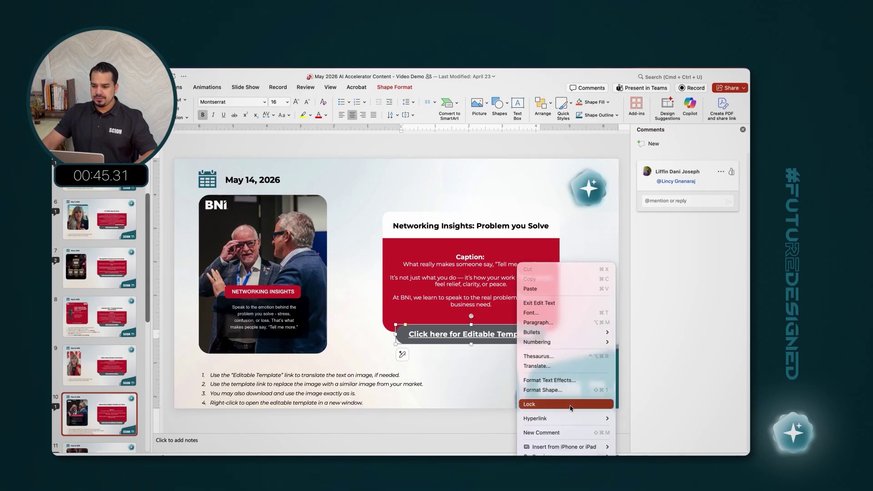
{"action": "mouse_move", "coordinate": [579, 418]}
{"action": "left_click", "coordinate": [638, 427]}
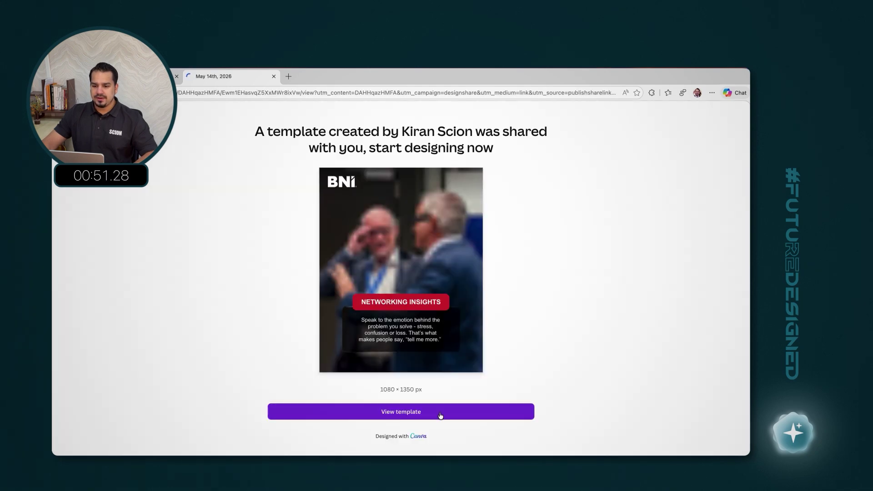
{"action": "left_click", "coordinate": [441, 415]}
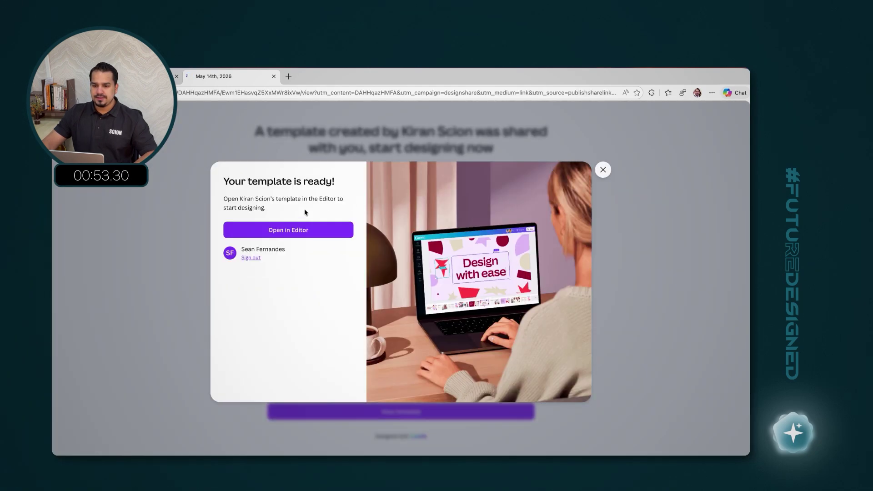
{"action": "left_click", "coordinate": [304, 229]}
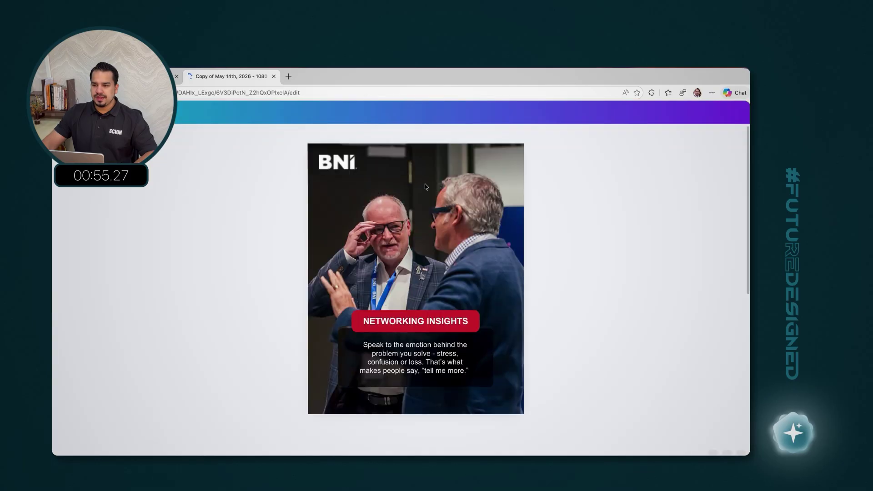
Step: Replace the May 14th design's background photo with the uploaded photo of a woman and a man talking at an event
{"action": "left_click", "coordinate": [414, 258]}
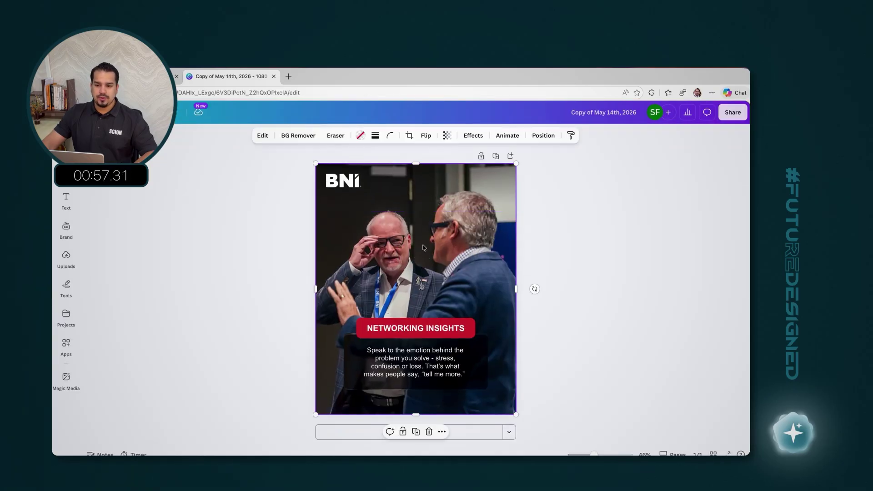
{"action": "left_click", "coordinate": [69, 208]}
{"action": "left_click", "coordinate": [66, 257]}
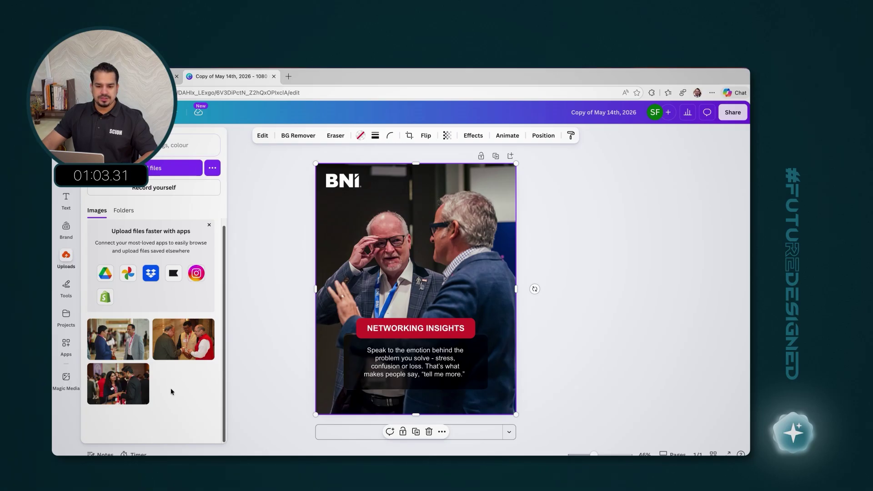
{"action": "mouse_move", "coordinate": [124, 388]}
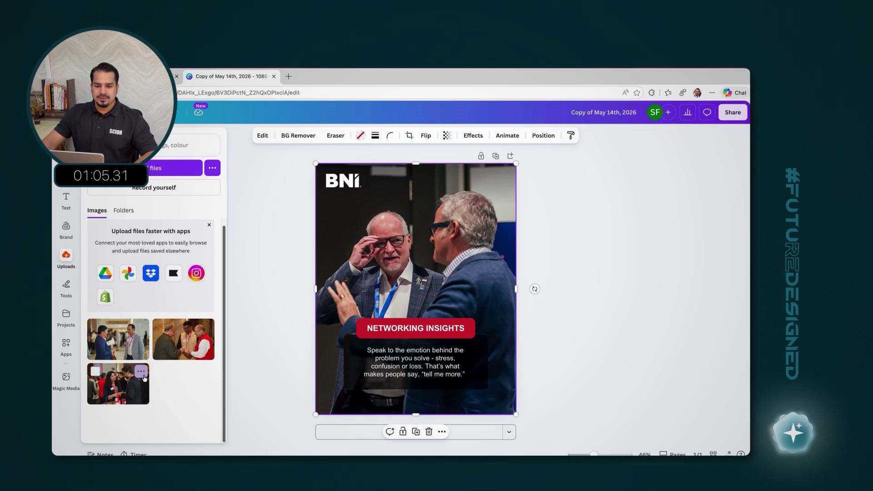
{"action": "left_click", "coordinate": [100, 471]}
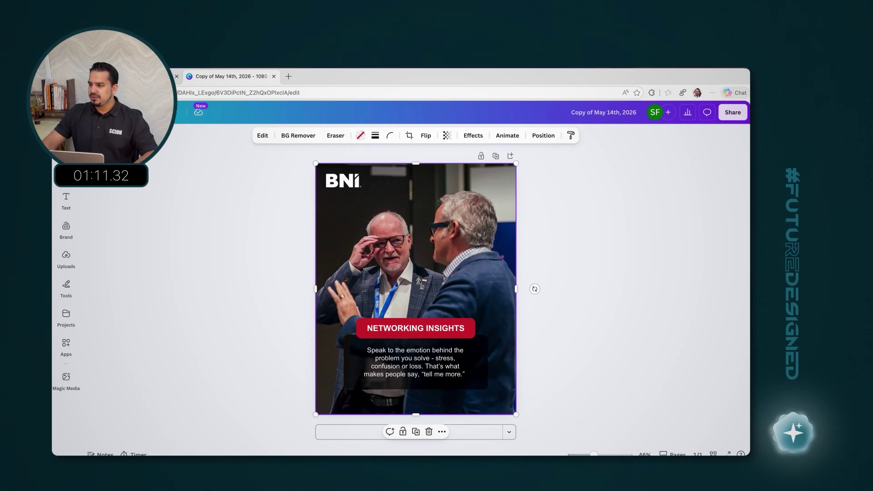
{"action": "left_click", "coordinate": [118, 271]}
{"action": "left_click", "coordinate": [66, 256]}
{"action": "mouse_move", "coordinate": [123, 394]}
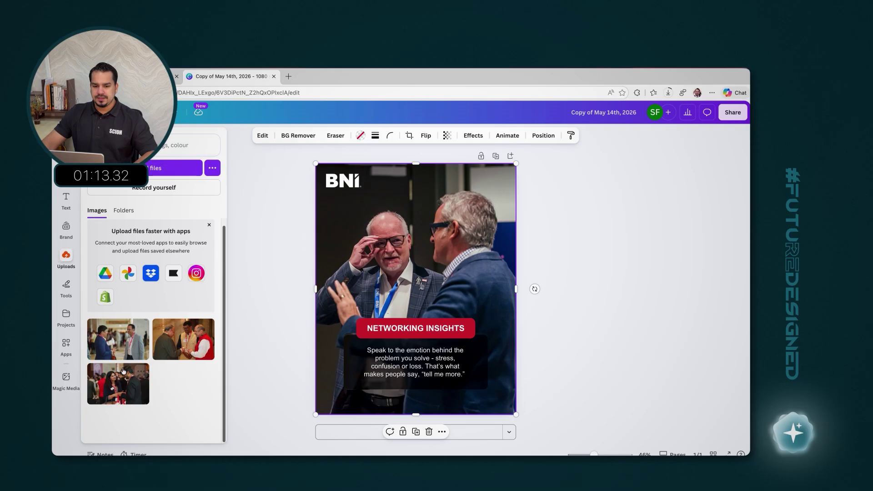
{"action": "left_click_drag", "start_coordinate": [123, 394], "coordinate": [466, 304]}
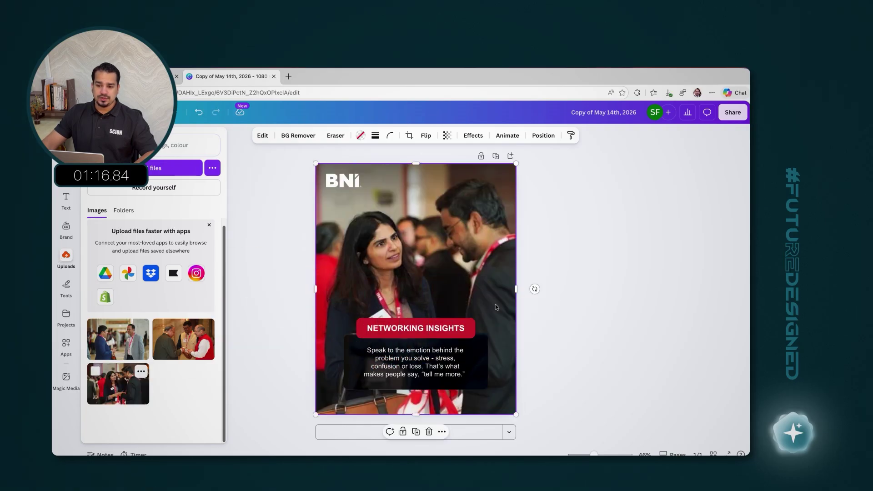
{"action": "left_click", "coordinate": [601, 300]}
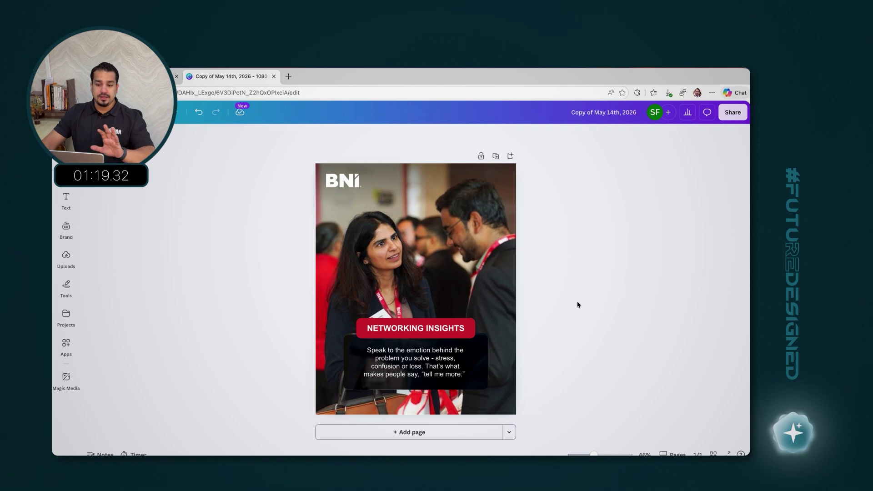
Step: Download the May 14th Networking Insights design as a PNG
{"action": "left_click", "coordinate": [689, 151]}
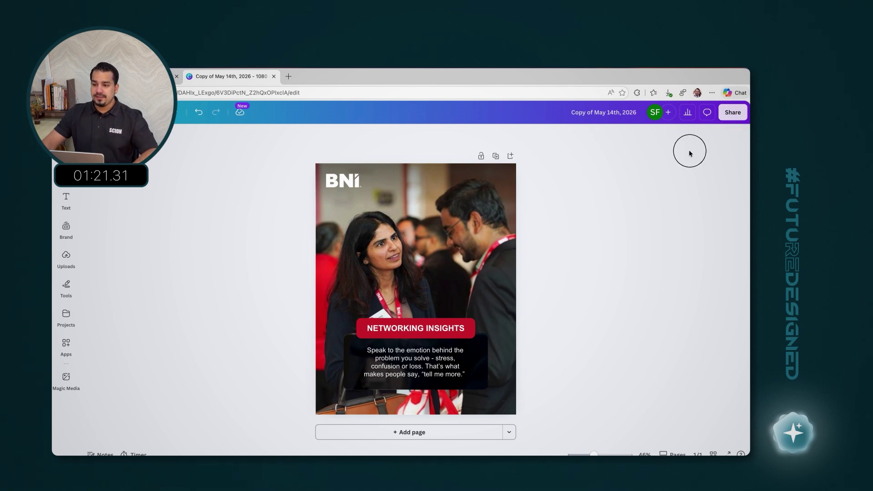
{"action": "left_click", "coordinate": [725, 114]}
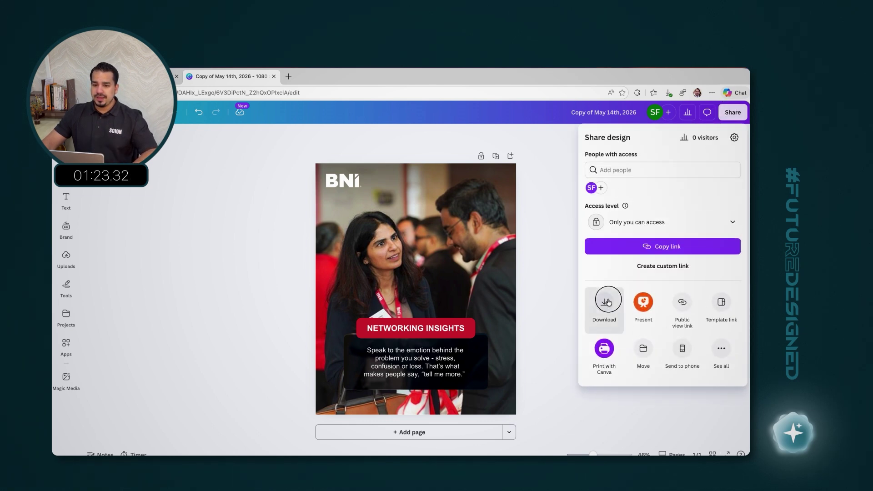
{"action": "left_click", "coordinate": [606, 301]}
{"action": "left_click", "coordinate": [649, 296]}
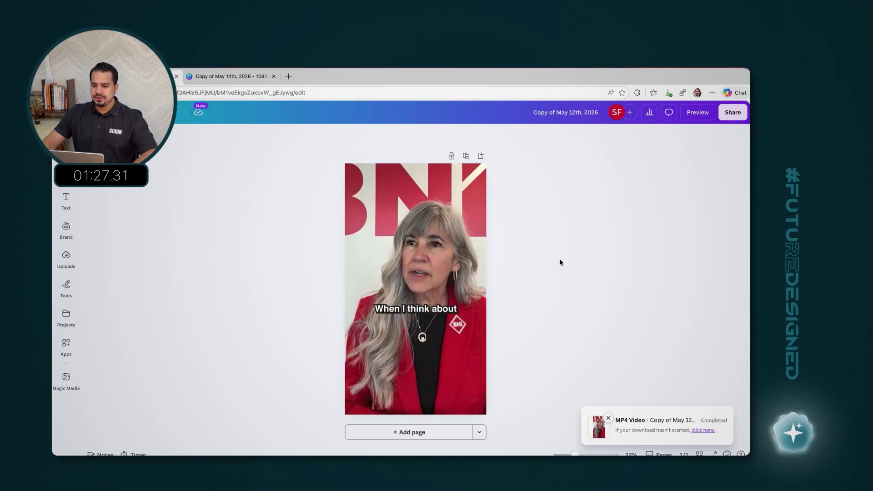
{"action": "left_click", "coordinate": [218, 77]}
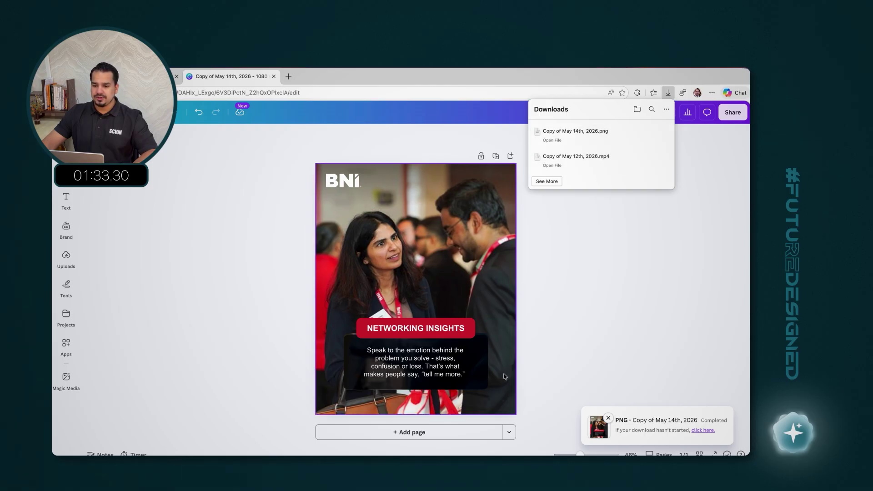
Step: Switch to the PowerPoint deck, follow the May 15, 2026 slide's editable template link, and open that template in the Canva editor
{"action": "left_click", "coordinate": [584, 472]}
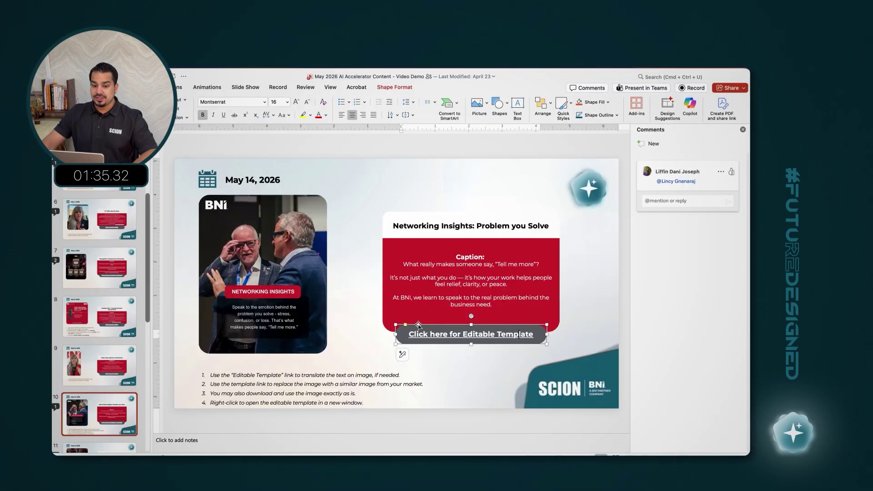
{"action": "scroll", "coordinate": [122, 350], "scroll_direction": "down", "scroll_amount": 2}
{"action": "left_click", "coordinate": [99, 420]}
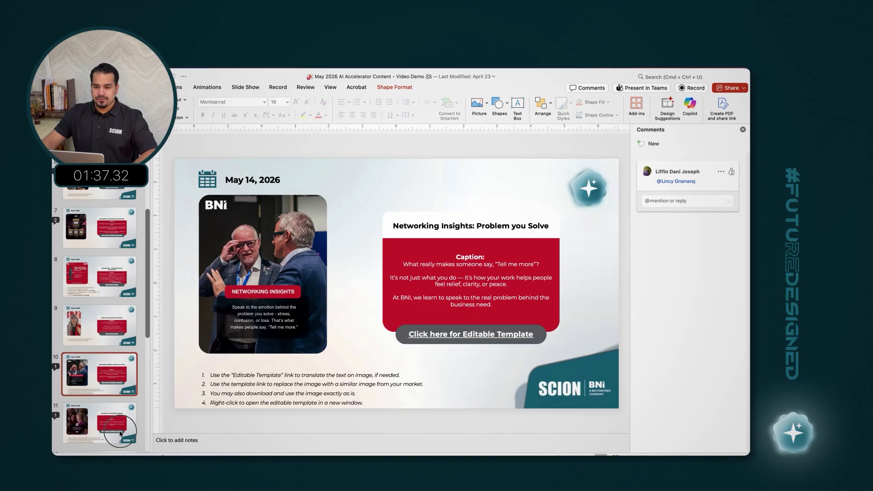
{"action": "right_click", "coordinate": [496, 335]}
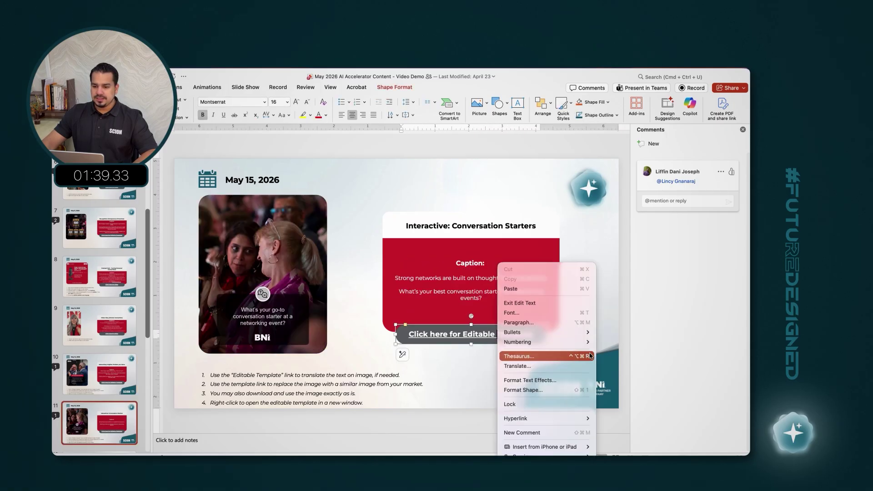
{"action": "mouse_move", "coordinate": [586, 418]}
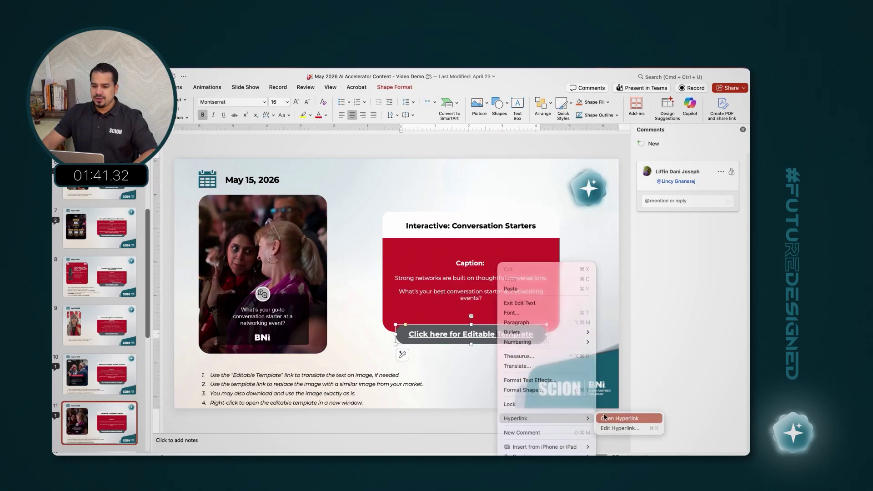
{"action": "left_click", "coordinate": [624, 416]}
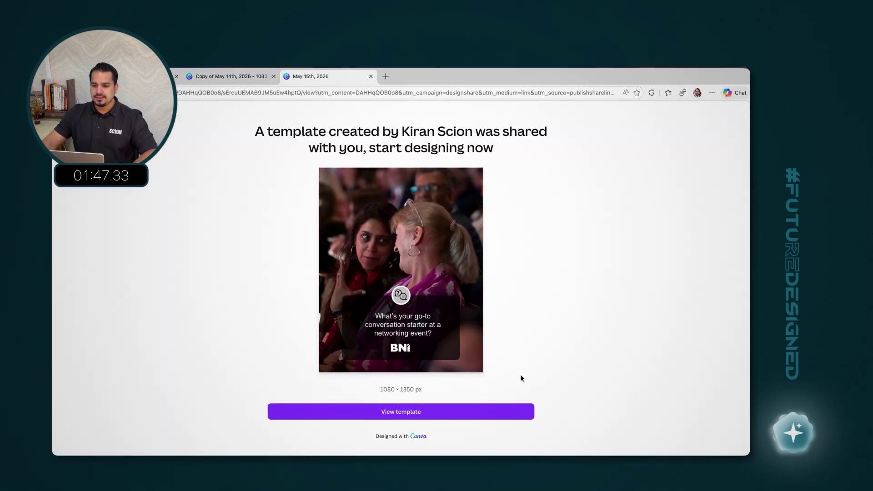
{"action": "left_click", "coordinate": [494, 415]}
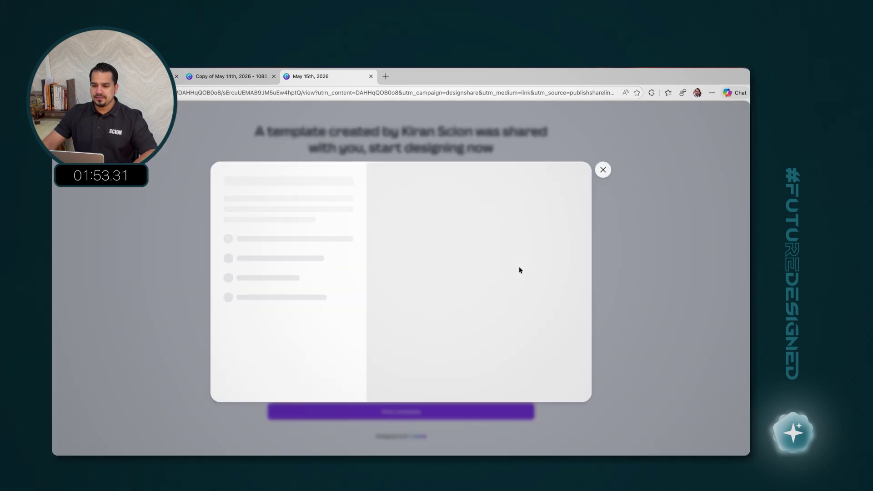
{"action": "left_click", "coordinate": [305, 227]}
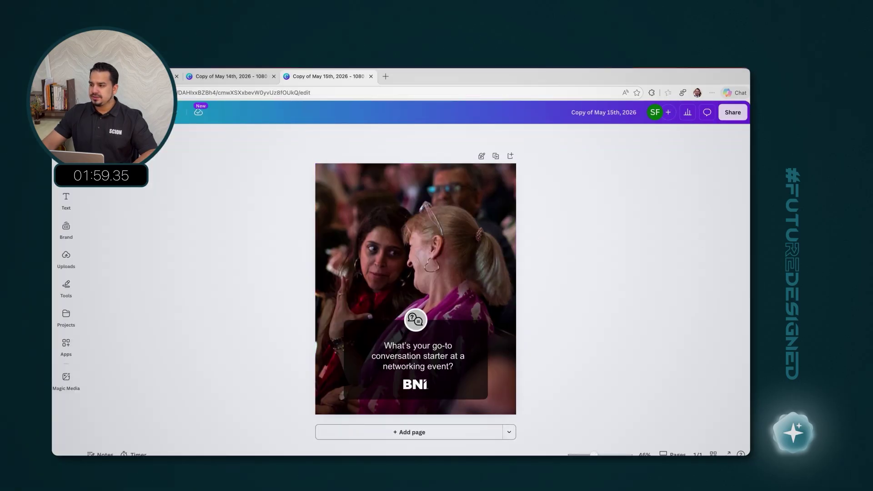
Step: Replace the May 15th design's background with the uploaded photo of three men in conversation and reposition the photo within the frame
{"action": "left_click", "coordinate": [67, 258]}
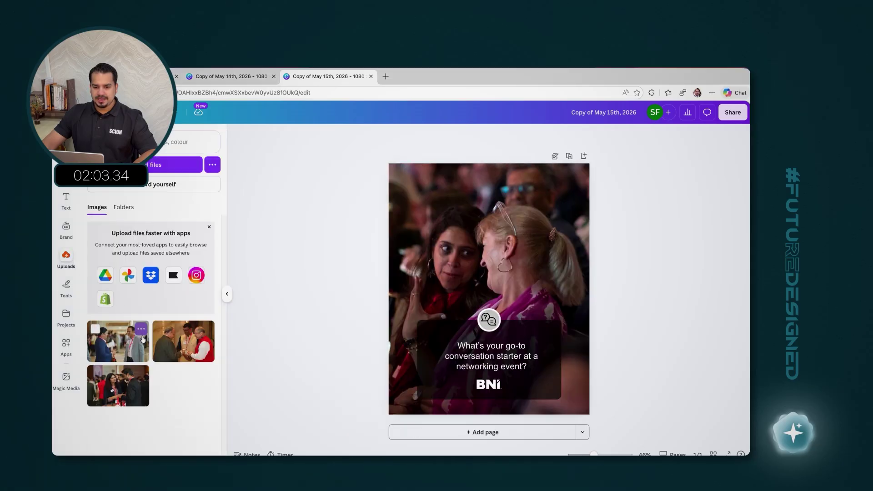
{"action": "left_click_drag", "start_coordinate": [183, 341], "coordinate": [435, 266]}
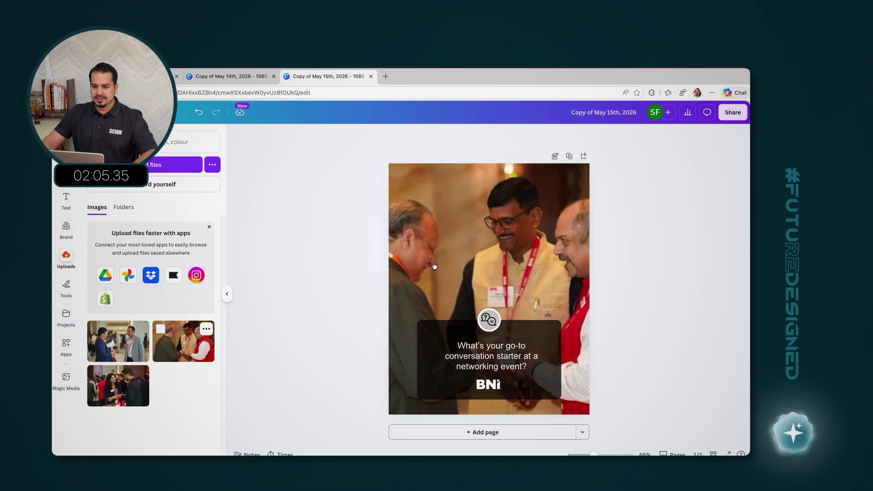
{"action": "double_click", "coordinate": [560, 261]}
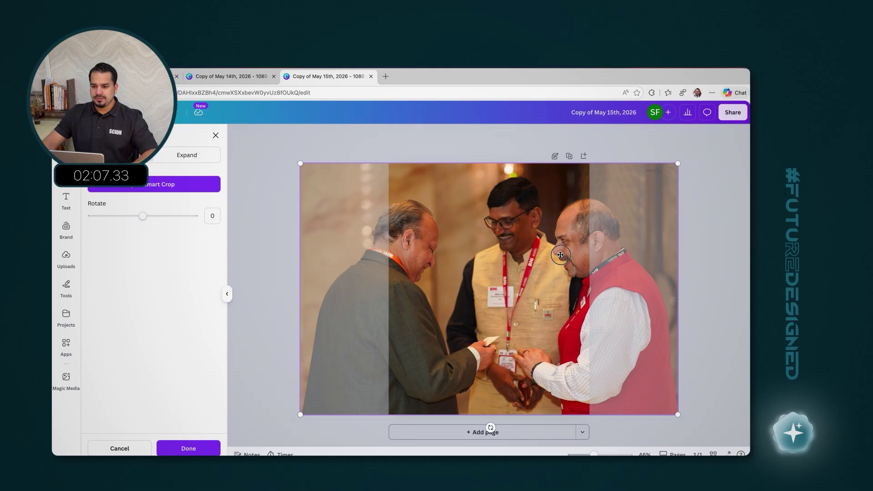
{"action": "mouse_move", "coordinate": [561, 256]}
{"action": "left_mouse_down"}
{"action": "mouse_move", "coordinate": [551, 256]}
{"action": "mouse_move", "coordinate": [559, 260]}
{"action": "left_mouse_up"}
{"action": "left_click", "coordinate": [713, 267]}
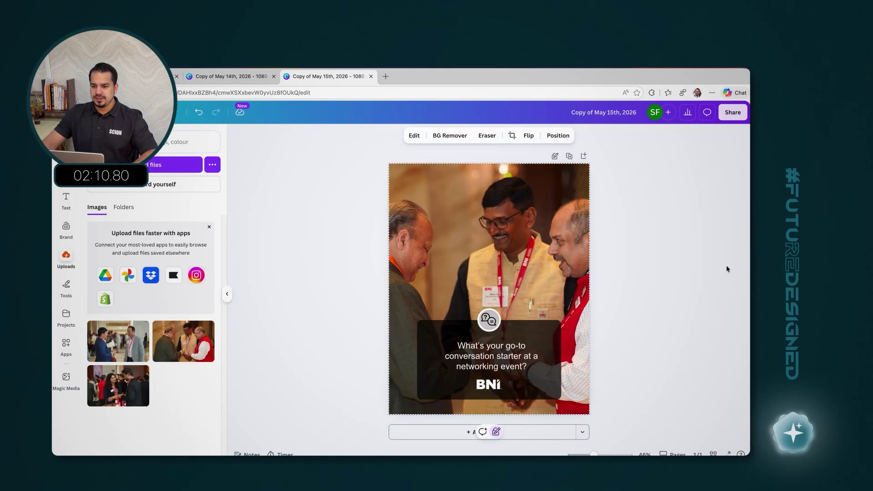
{"action": "left_click", "coordinate": [696, 257]}
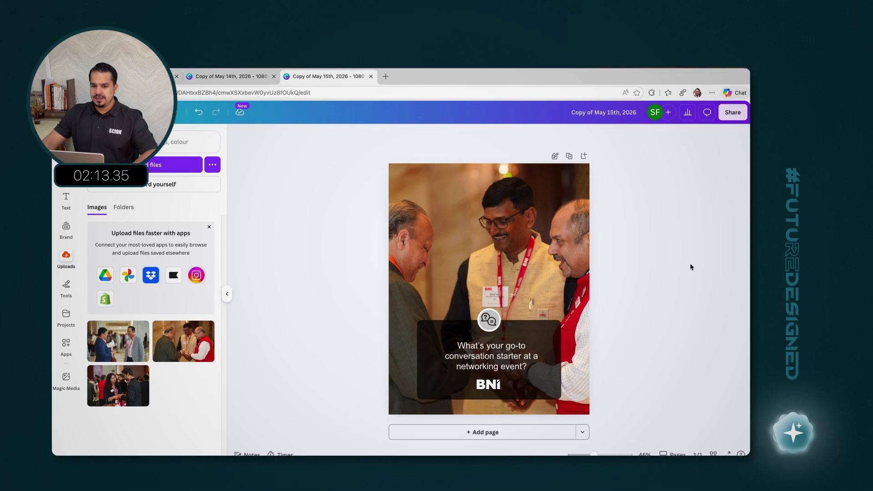
Step: Download the May 15th conversation starter design as a PNG at size 1 (1,080 × 1,350 px)
{"action": "left_click", "coordinate": [727, 116]}
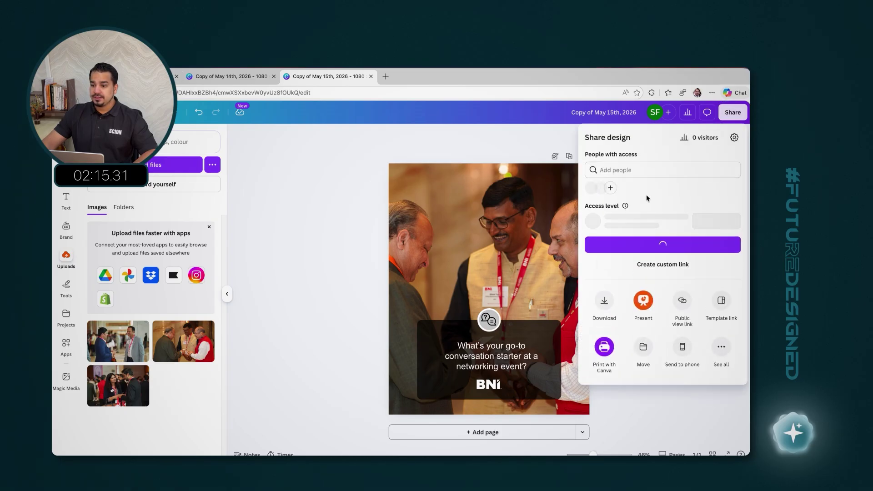
{"action": "left_click", "coordinate": [605, 303]}
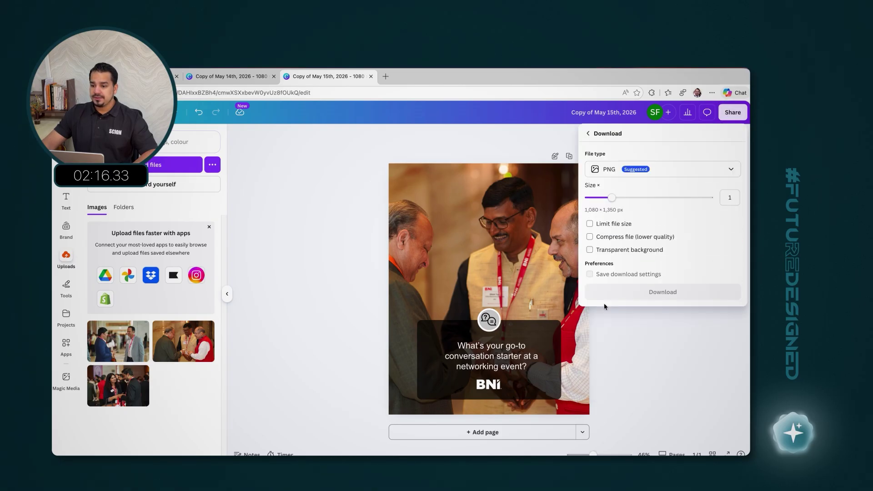
{"action": "left_click", "coordinate": [653, 294]}
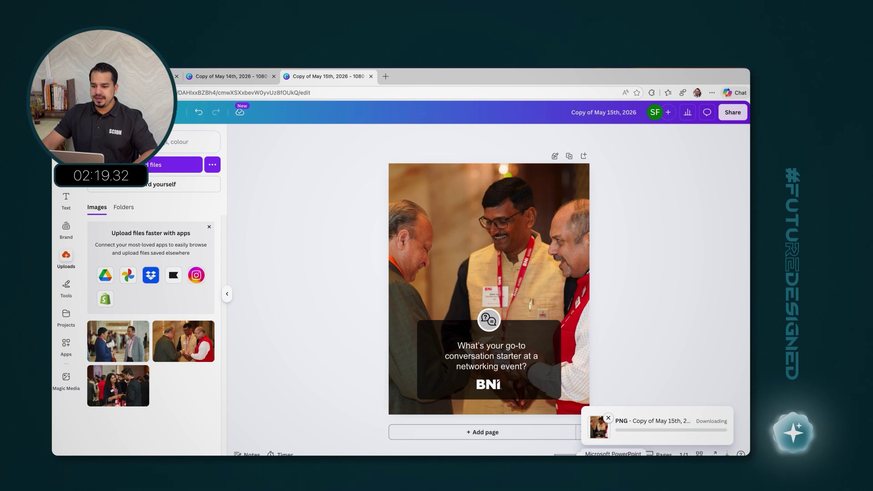
Step: Switch to the PowerPoint deck, follow the May 18, 2026 slide's editable template link, and open that template in the Canva editor
{"action": "left_click", "coordinate": [613, 455]}
{"action": "scroll", "coordinate": [103, 389], "scroll_direction": "down", "scroll_amount": 5}
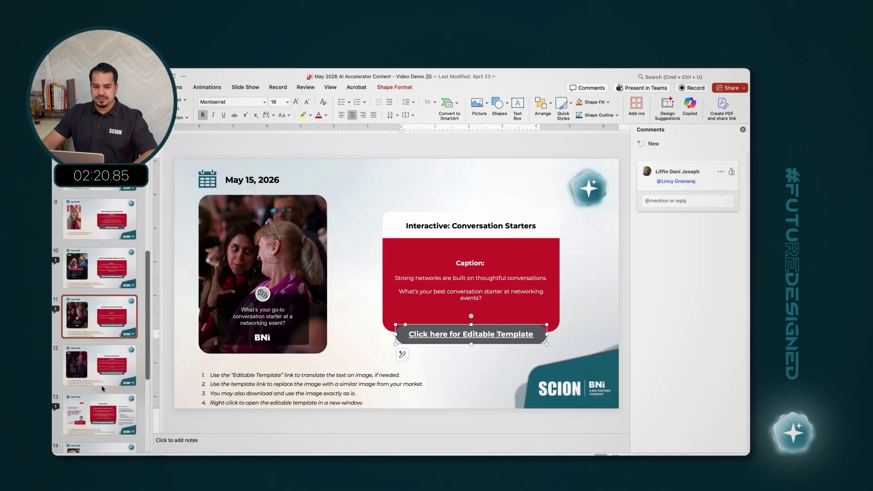
{"action": "left_click", "coordinate": [101, 357]}
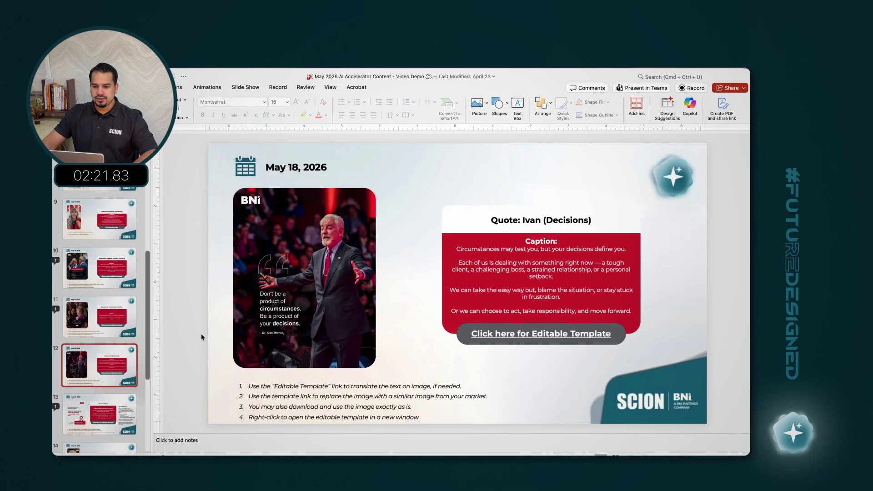
{"action": "left_click", "coordinate": [564, 336]}
{"action": "right_click", "coordinate": [600, 332]}
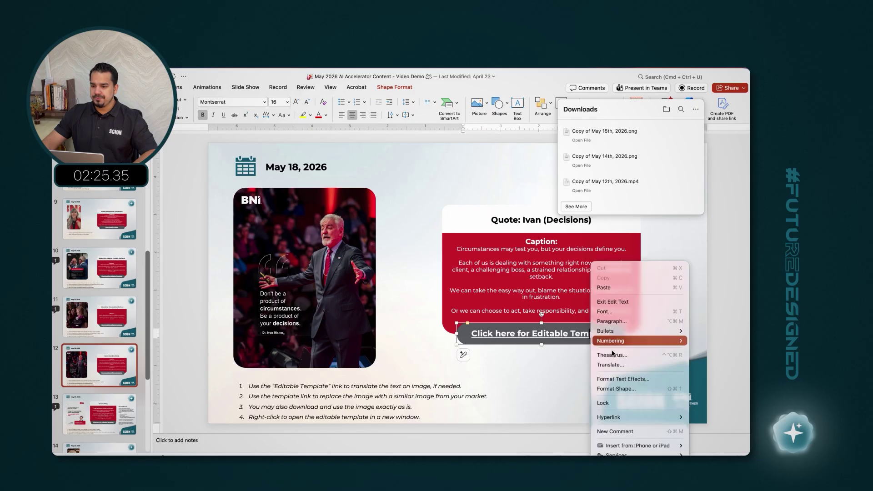
{"action": "mouse_move", "coordinate": [635, 417]}
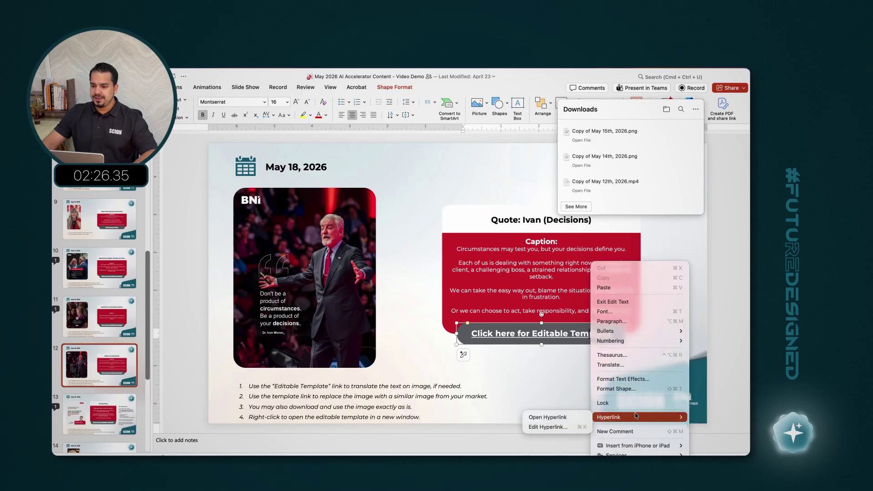
{"action": "left_click", "coordinate": [566, 417]}
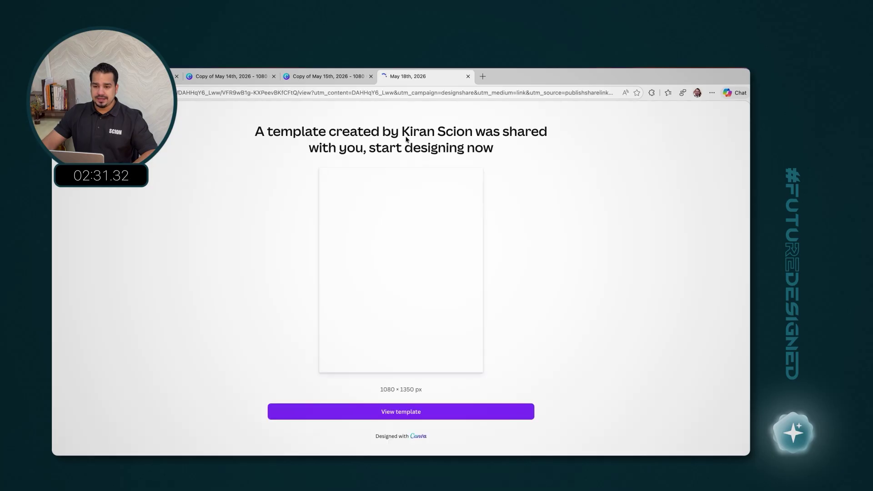
{"action": "left_click", "coordinate": [471, 413]}
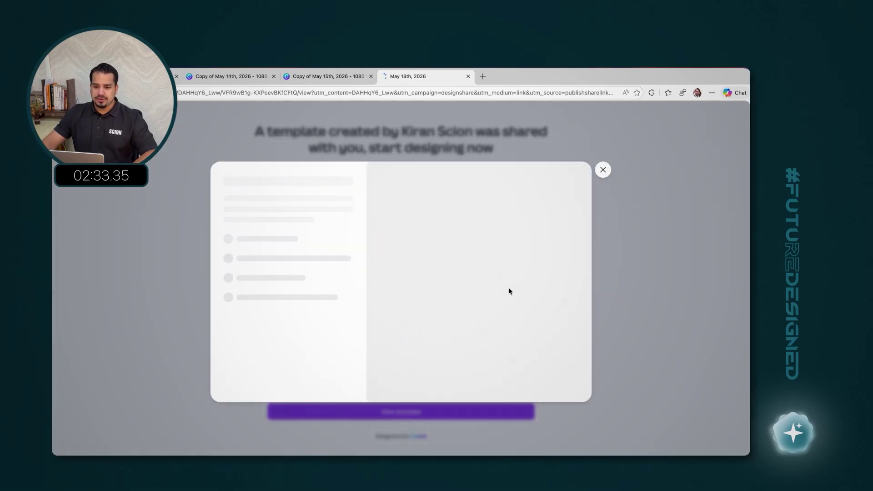
{"action": "left_click", "coordinate": [328, 230]}
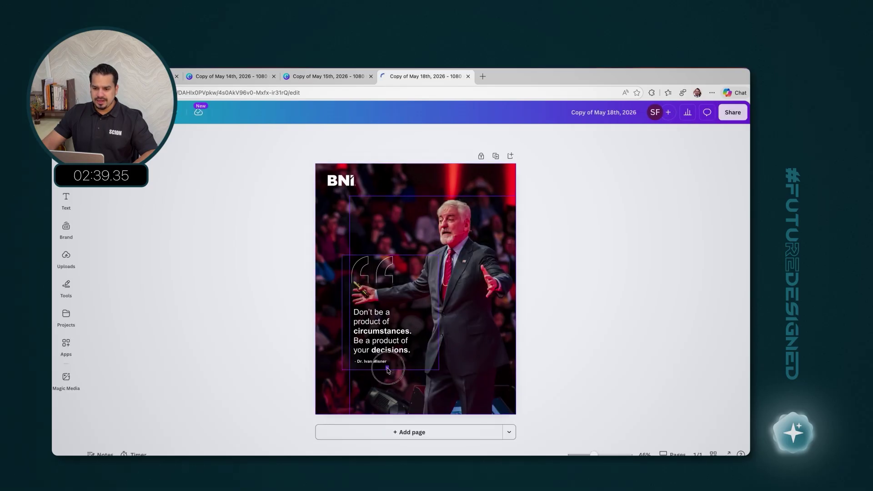
Step: Move the small ® symbol up from below the quote's attribution so it sits directly after the author's name
{"action": "left_click", "coordinate": [386, 363]}
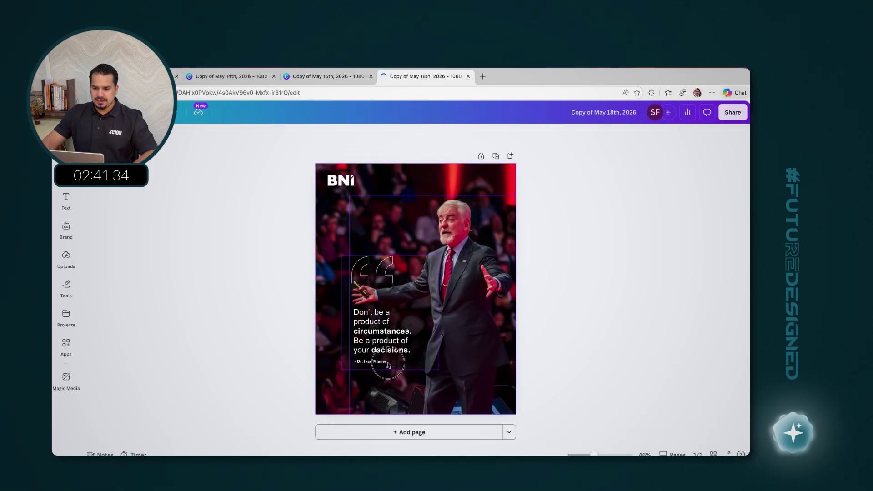
{"action": "left_click", "coordinate": [407, 391]}
{"action": "scroll", "coordinate": [405, 389], "scroll_direction": "up", "scroll_amount": 5}
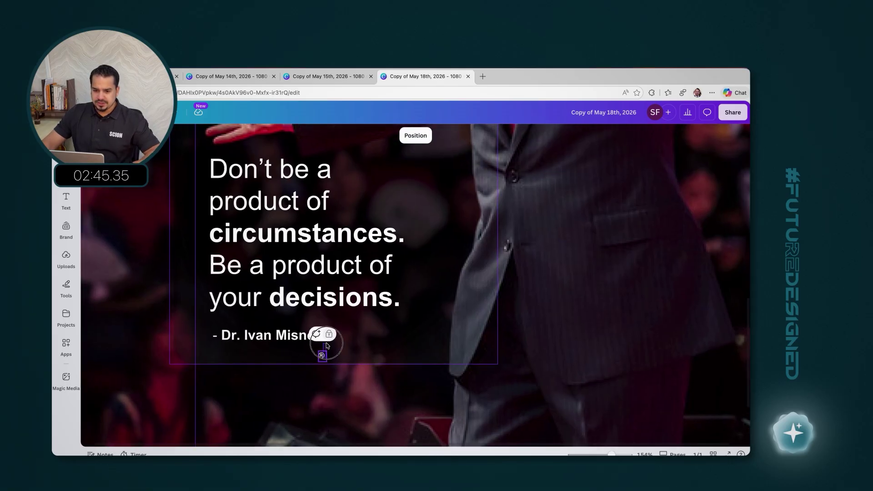
{"action": "scroll", "coordinate": [446, 273], "scroll_direction": "up", "scroll_amount": 3}
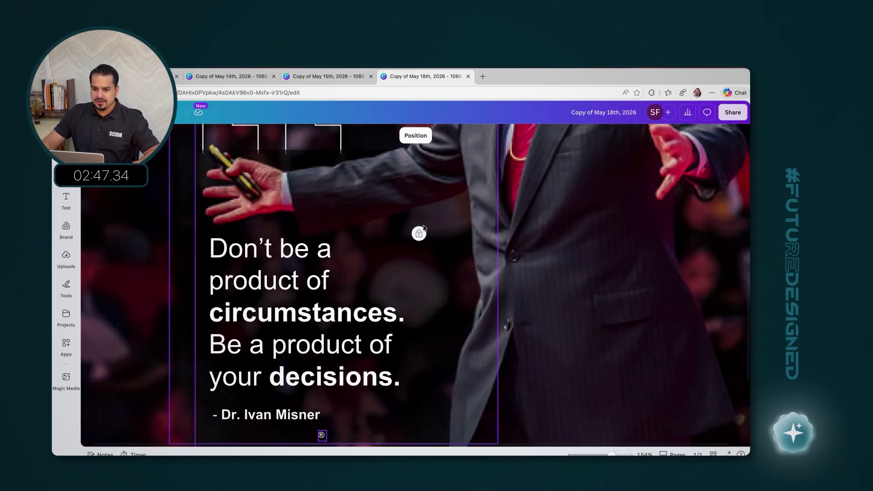
{"action": "scroll", "coordinate": [419, 235], "scroll_direction": "down", "scroll_amount": 3}
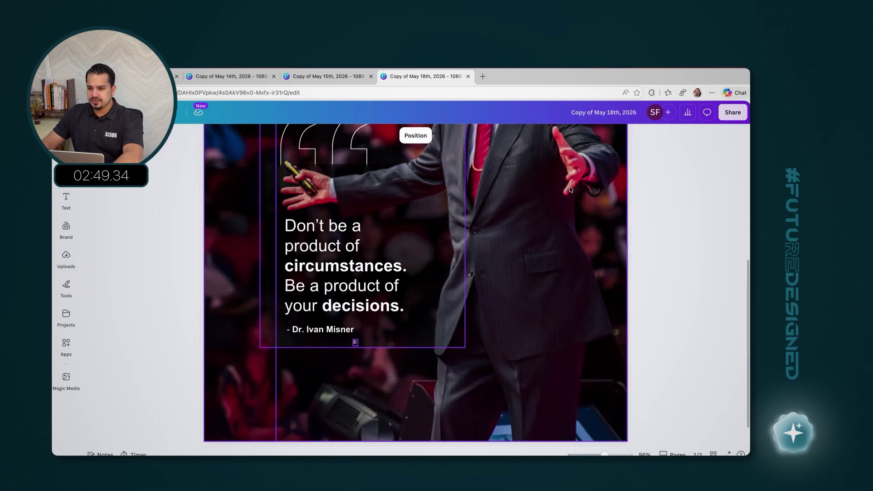
{"action": "left_click", "coordinate": [592, 156]}
{"action": "scroll", "coordinate": [359, 319], "scroll_direction": "down", "scroll_amount": 6}
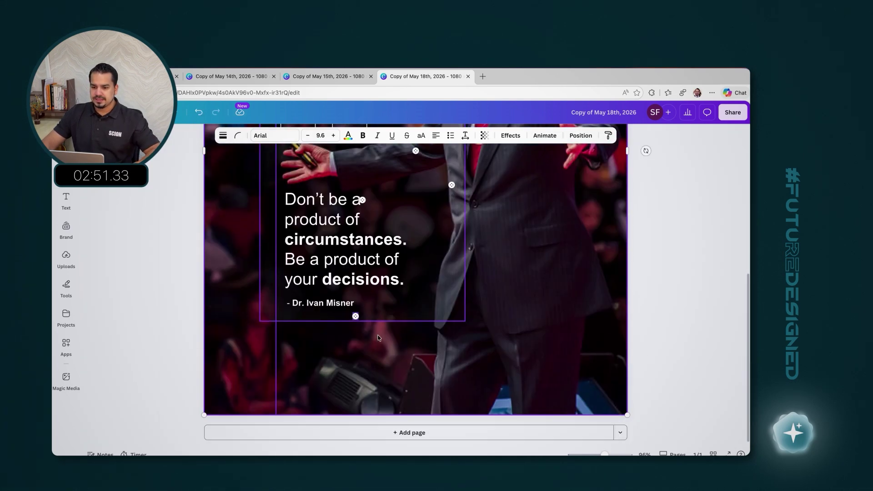
{"action": "left_click", "coordinate": [359, 324]}
{"action": "left_click_drag", "start_coordinate": [356, 317], "coordinate": [358, 305]}
{"action": "key", "text": "Up"}
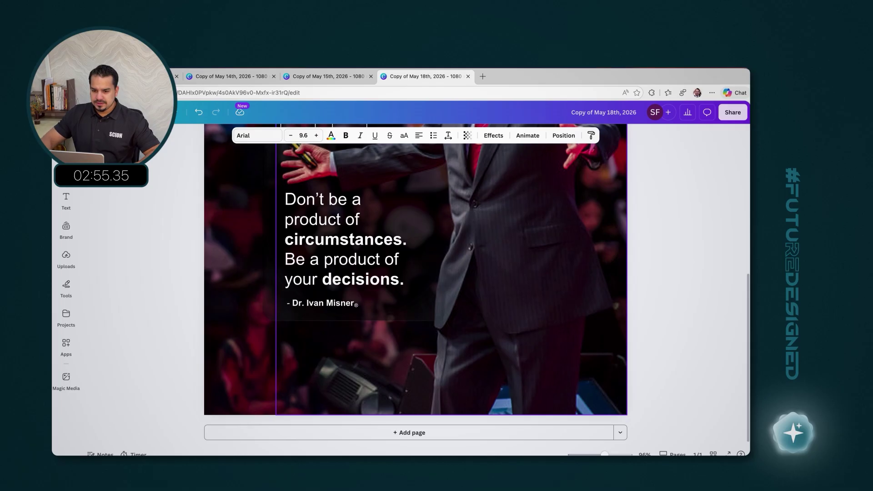
{"action": "left_click", "coordinate": [667, 190]}
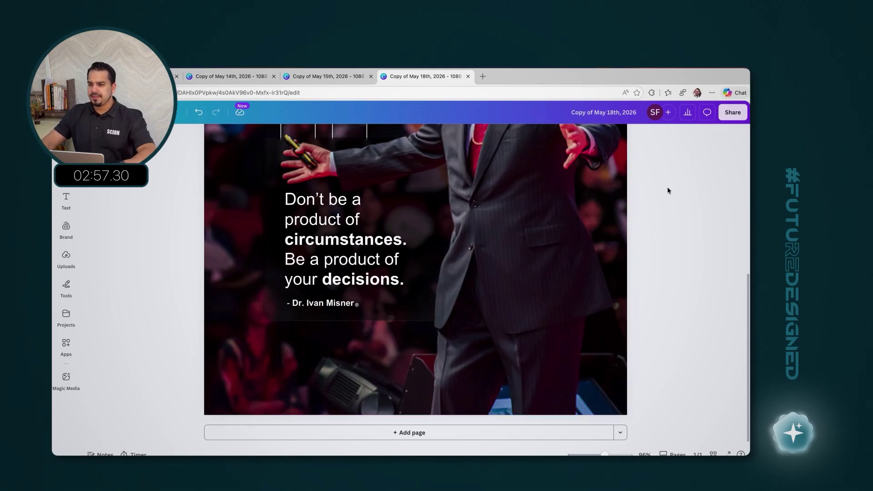
Step: Download the May 18th quote design as a PNG
{"action": "scroll", "coordinate": [617, 188], "scroll_direction": "down", "scroll_amount": 5}
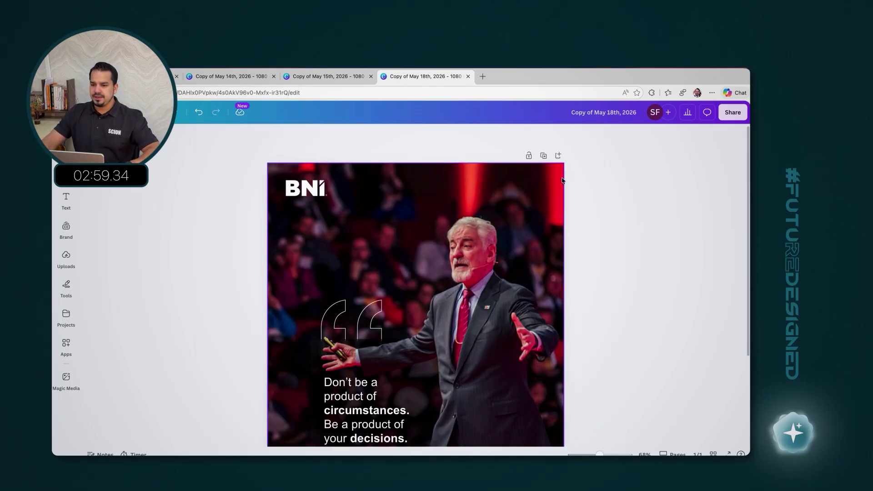
{"action": "left_click", "coordinate": [730, 114]}
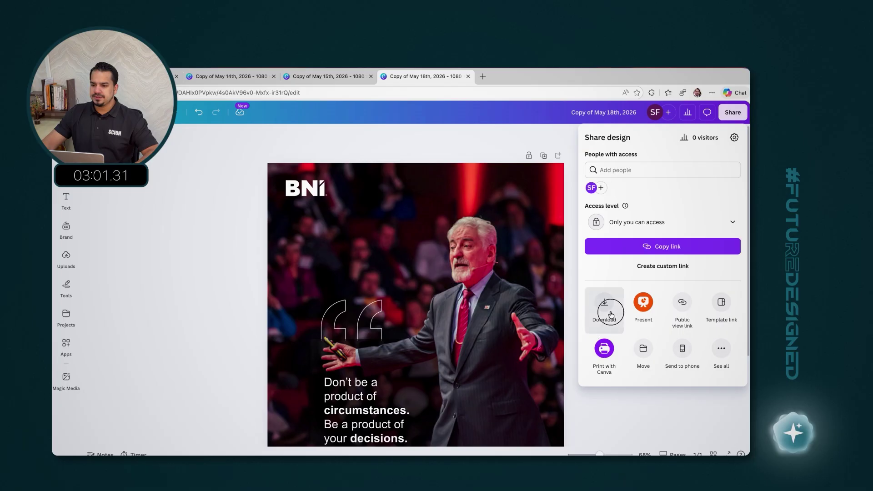
{"action": "left_click", "coordinate": [604, 301]}
{"action": "left_click", "coordinate": [649, 292]}
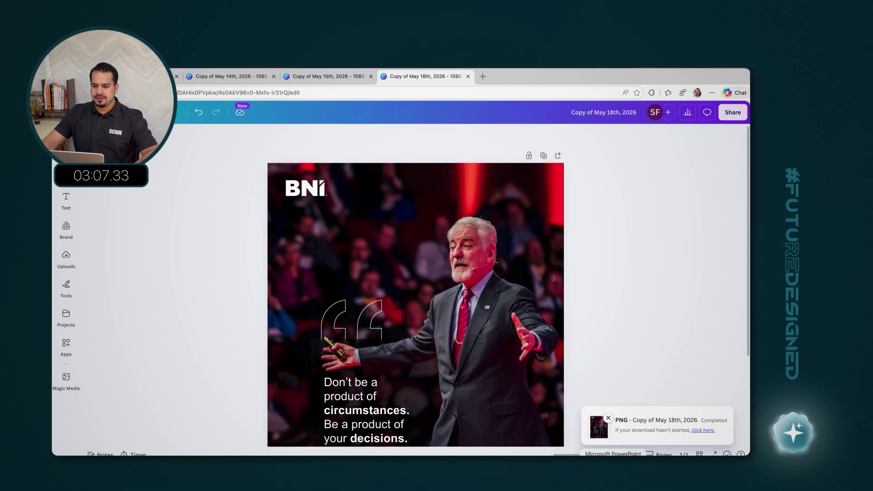
Step: Switch to the PowerPoint deck, follow the May 20, 2026 Success Story slide's editable template link, and open that template in the Canva editor
{"action": "left_click", "coordinate": [614, 457]}
{"action": "scroll", "coordinate": [96, 377], "scroll_direction": "down", "scroll_amount": 2}
{"action": "left_click", "coordinate": [97, 376]}
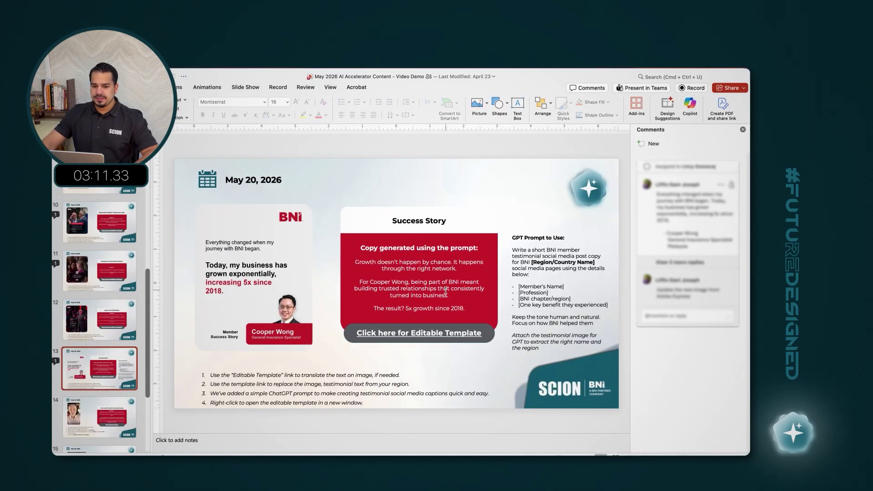
{"action": "left_click", "coordinate": [453, 335]}
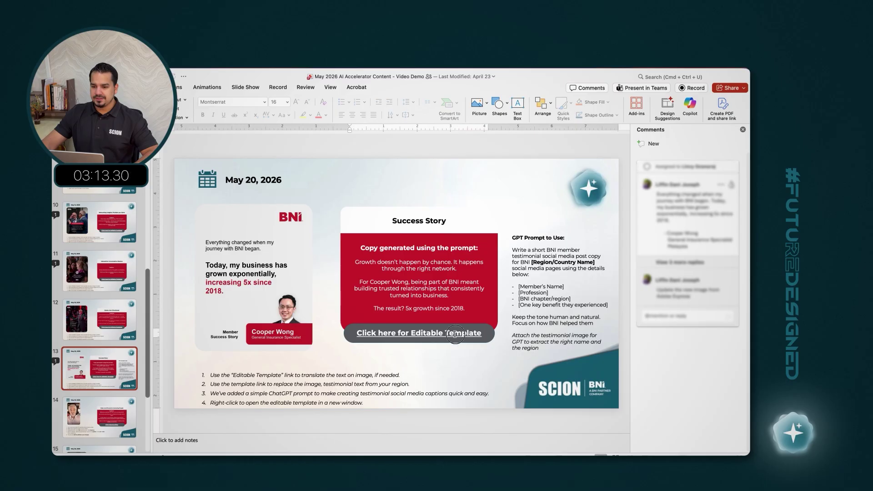
{"action": "right_click", "coordinate": [469, 334]}
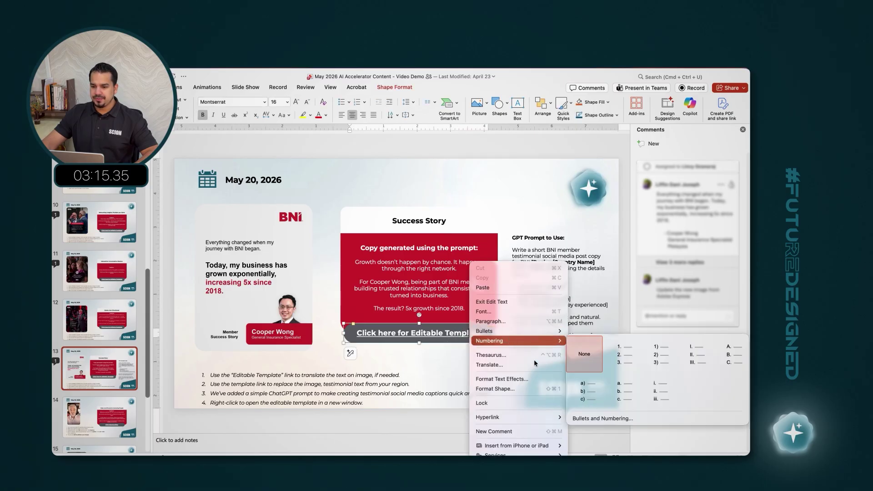
{"action": "mouse_move", "coordinate": [488, 417]}
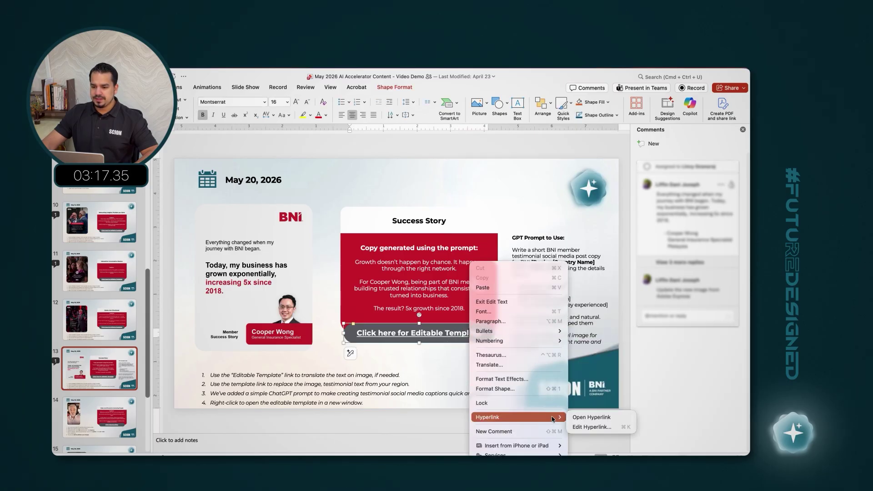
{"action": "left_click", "coordinate": [586, 418]}
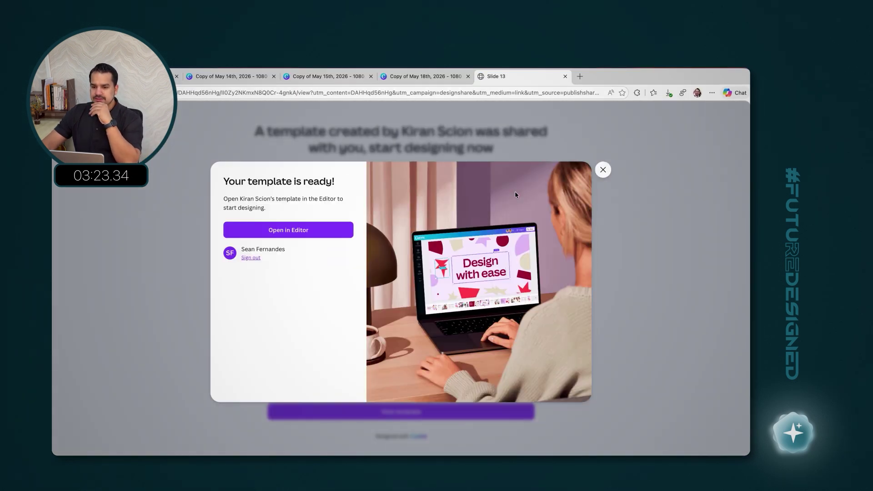
{"action": "left_click", "coordinate": [326, 230]}
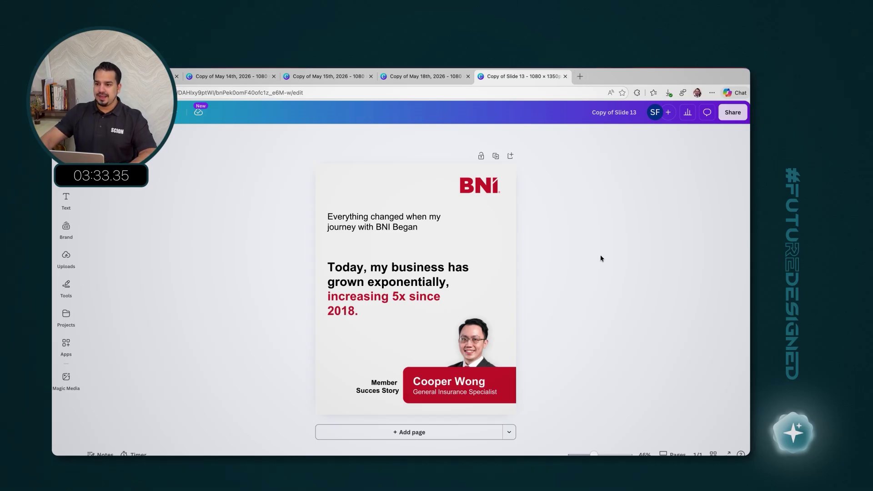
Step: Search the web for BNI Tirunelveli in a new browser tab and open the Testimonials page of its official site
{"action": "left_click", "coordinate": [580, 77]}
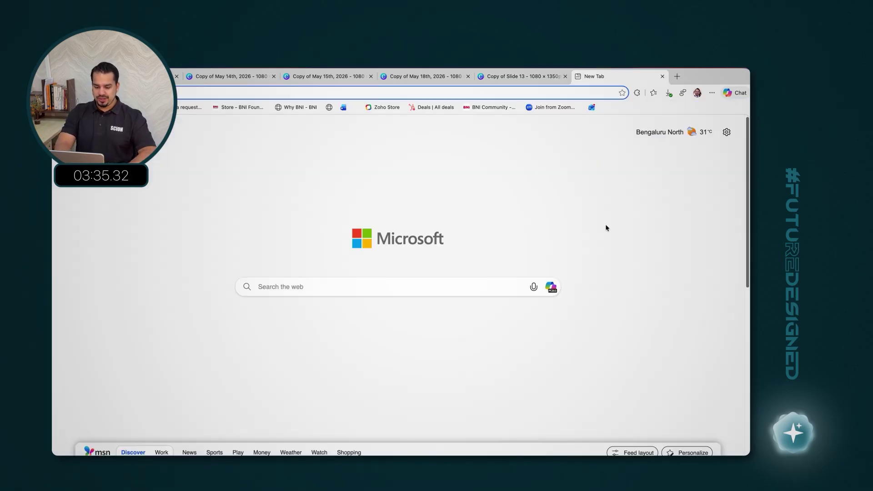
{"action": "type", "text": "bni tir"}
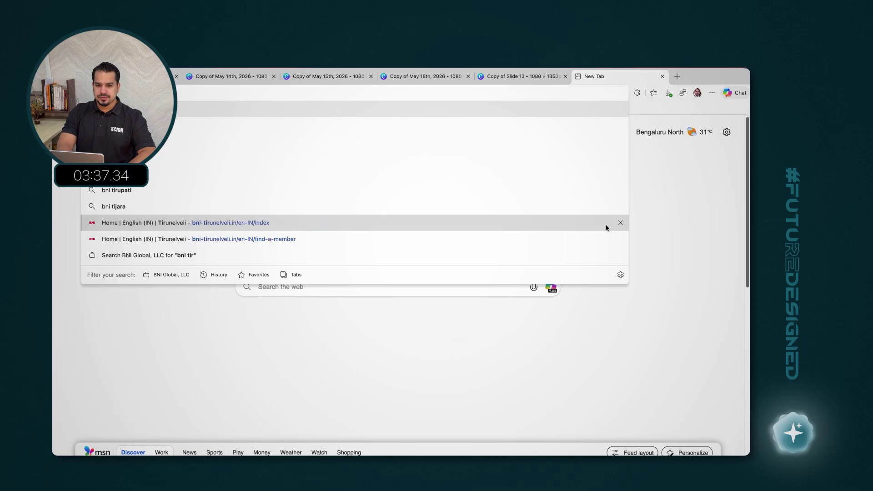
{"action": "type", "text": "ulnelveli"}
{"action": "key", "text": "Return"}
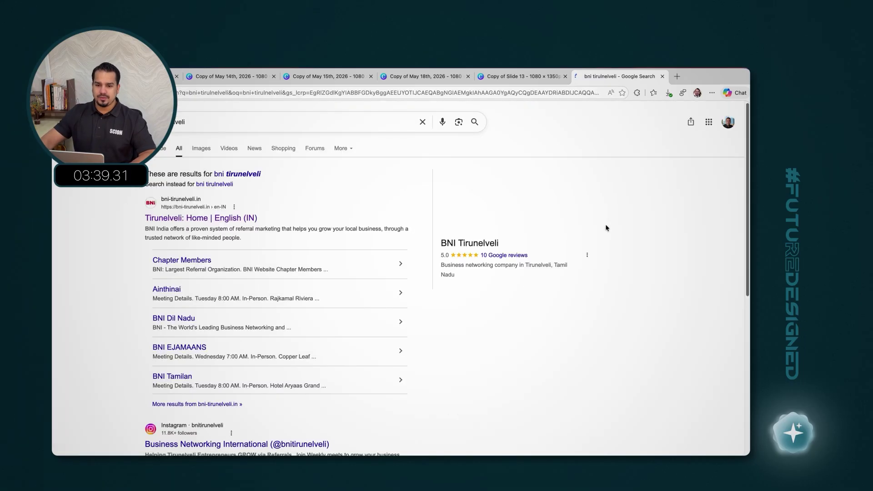
{"action": "left_click", "coordinate": [244, 218]}
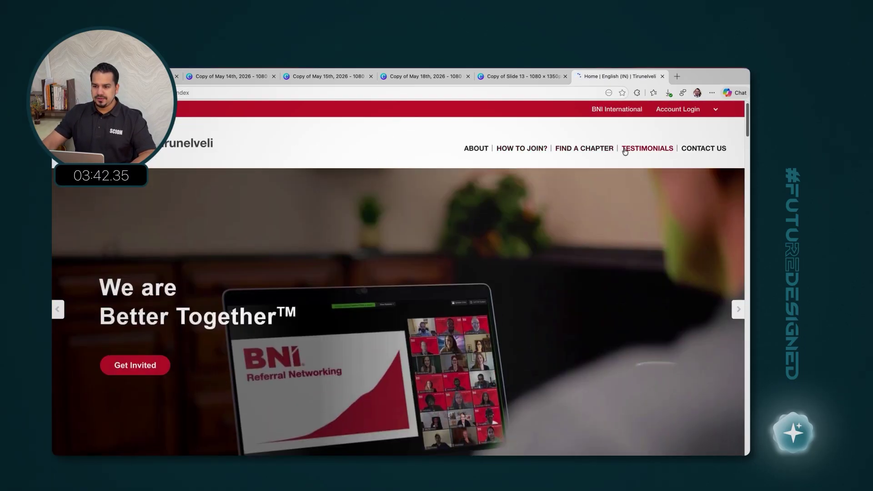
{"action": "left_click", "coordinate": [626, 150]}
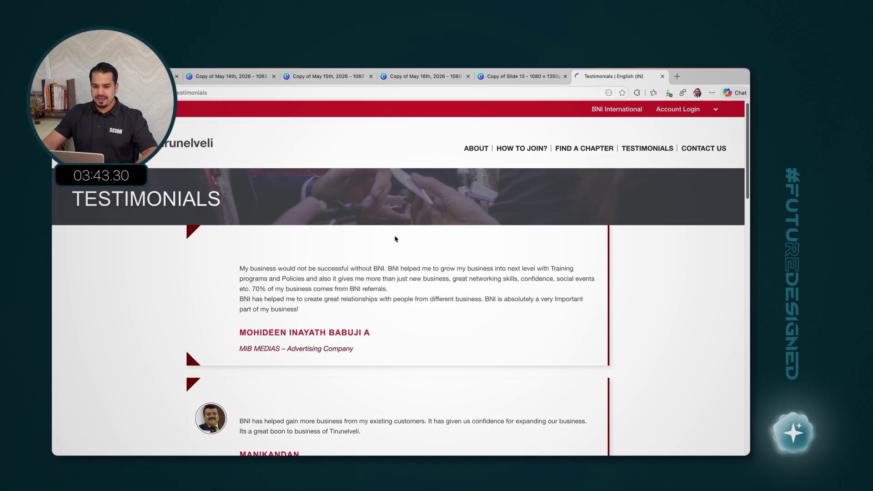
Step: Copy the sentence "70% of my business comes from BNI referrals." from the first member testimonial
{"action": "scroll", "coordinate": [342, 251], "scroll_direction": "down", "scroll_amount": 5}
{"action": "scroll", "coordinate": [342, 251], "scroll_direction": "up", "scroll_amount": 1}
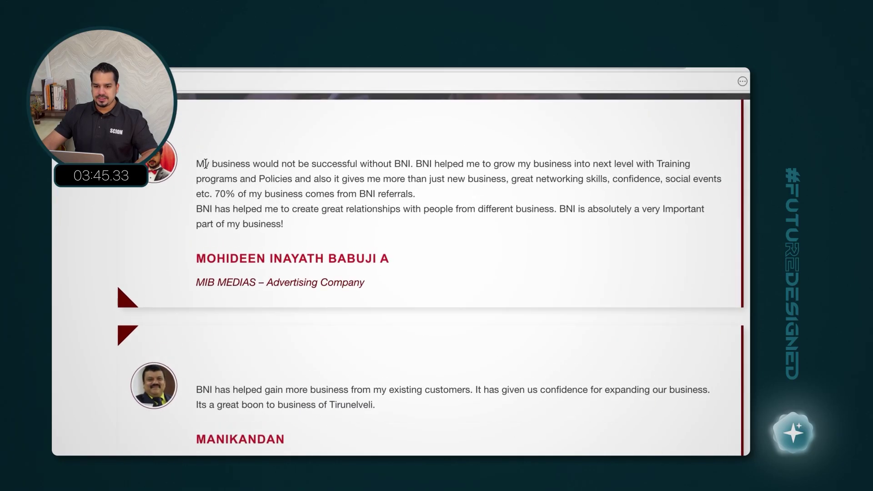
{"action": "left_click_drag", "start_coordinate": [242, 148], "coordinate": [368, 155]}
{"action": "left_click", "coordinate": [362, 158]}
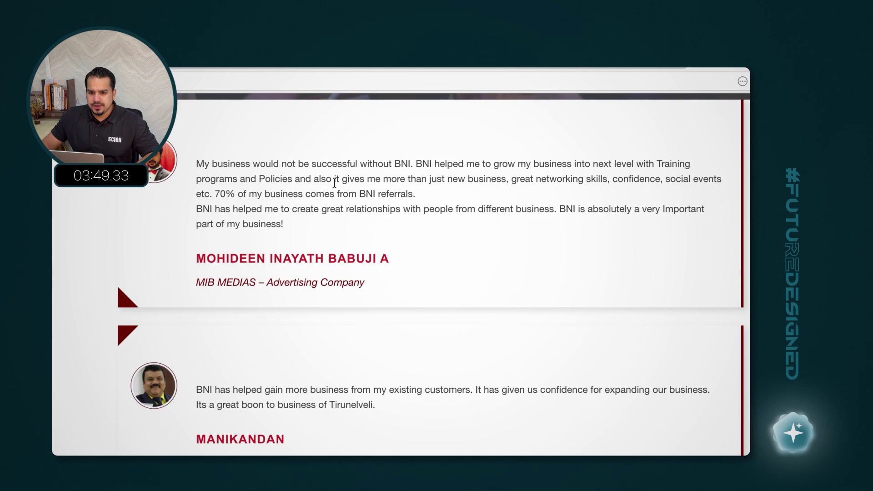
{"action": "left_click_drag", "start_coordinate": [421, 194], "coordinate": [260, 191]}
{"action": "left_click_drag", "start_coordinate": [211, 195], "coordinate": [215, 197]}
{"action": "key", "text": "super+c"}
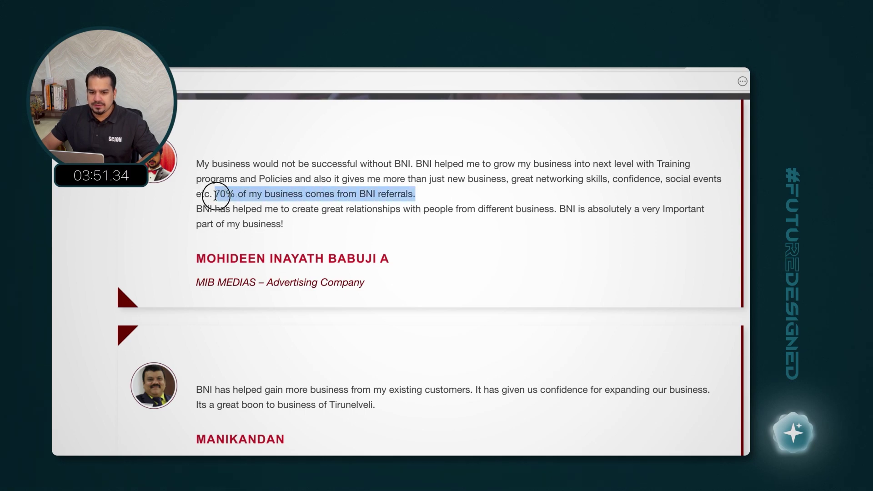
Step: Return to the Copy of Slide 13 design and replace the black headline text "Today, my business has grown exponentially," with the copied testimonial sentence
{"action": "key", "text": "super+Tab"}
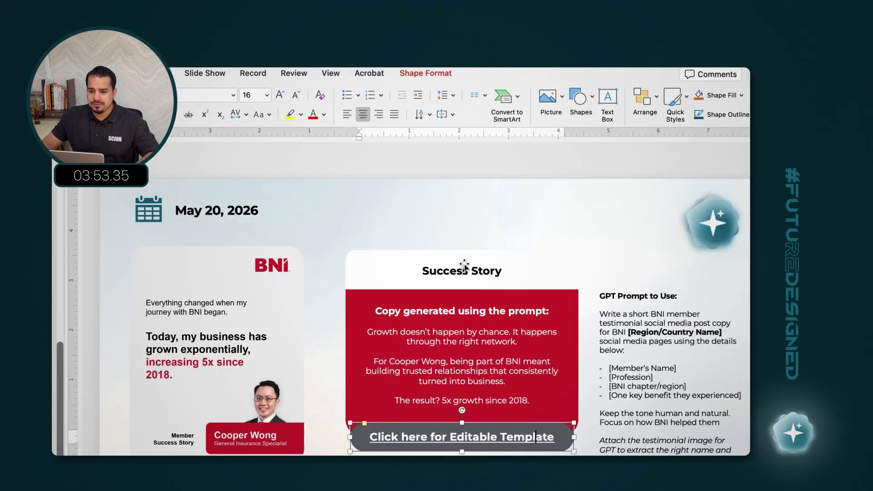
{"action": "key", "text": "super+Tab"}
{"action": "left_click", "coordinate": [530, 76]}
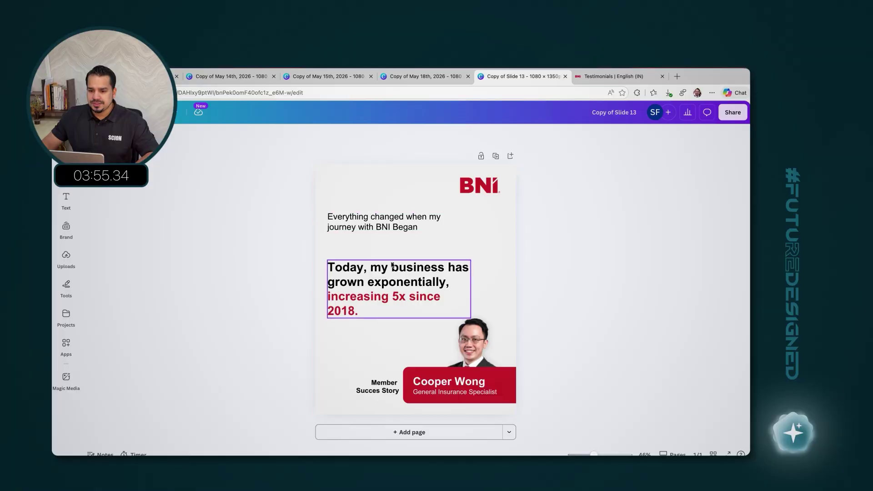
{"action": "double_click", "coordinate": [384, 283]}
{"action": "left_click_drag", "start_coordinate": [450, 281], "coordinate": [338, 266]}
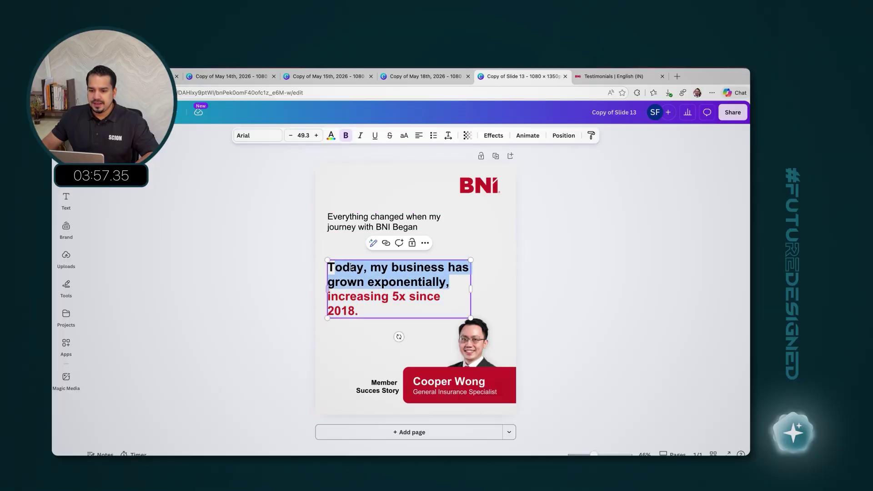
{"action": "key", "text": "super+v"}
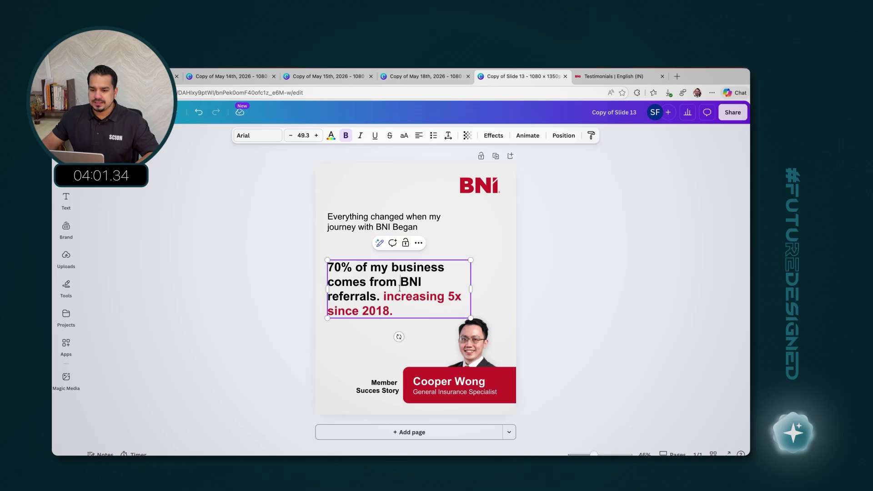
Step: Recolour the words "BNI referrals." in the headline to the document's red
{"action": "left_click_drag", "start_coordinate": [403, 315], "coordinate": [380, 301]}
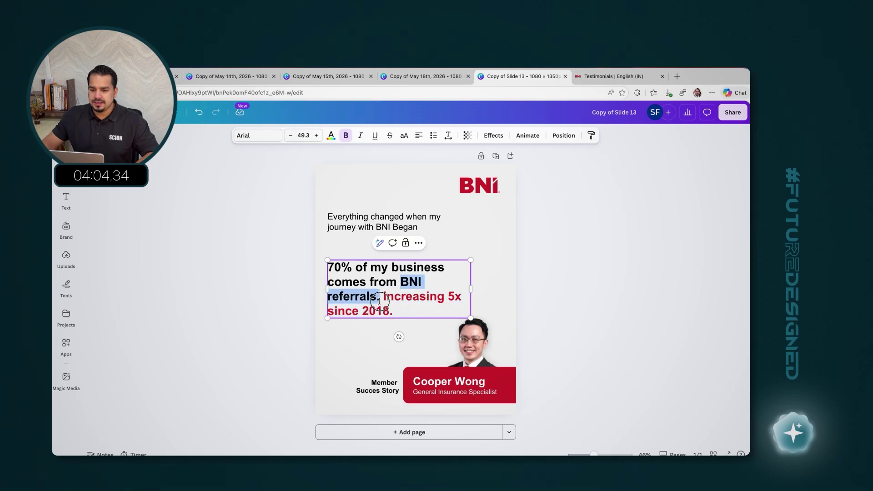
{"action": "left_click", "coordinate": [331, 135]}
{"action": "left_click", "coordinate": [131, 200]}
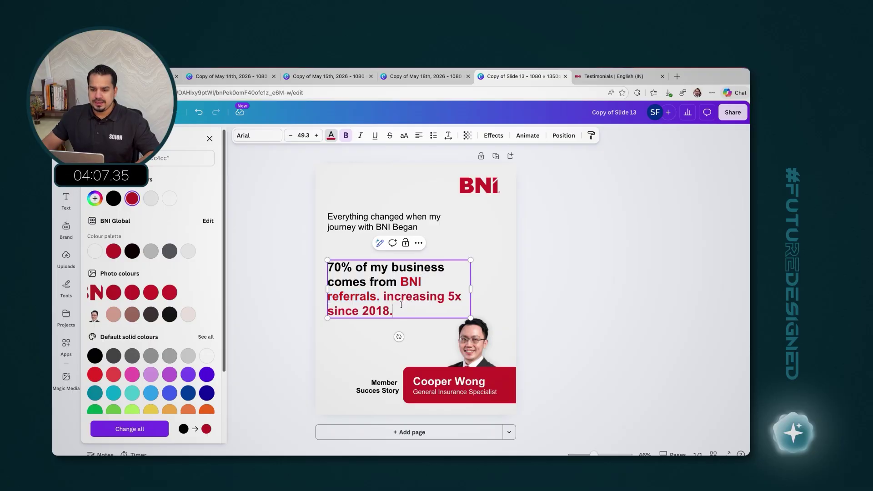
Step: Delete the leftover "increasing 5x since 2018." from the headline and narrow its text box to fit the remaining text
{"action": "left_click_drag", "start_coordinate": [381, 296], "coordinate": [394, 311]}
{"action": "key", "text": "BackSpace"}
{"action": "key", "text": "Escape"}
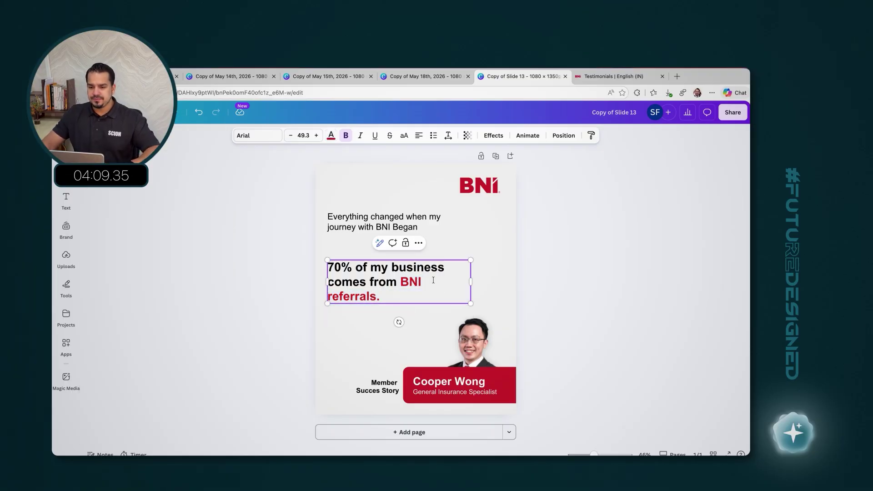
{"action": "left_click_drag", "start_coordinate": [473, 282], "coordinate": [451, 282]}
{"action": "left_click", "coordinate": [575, 281]}
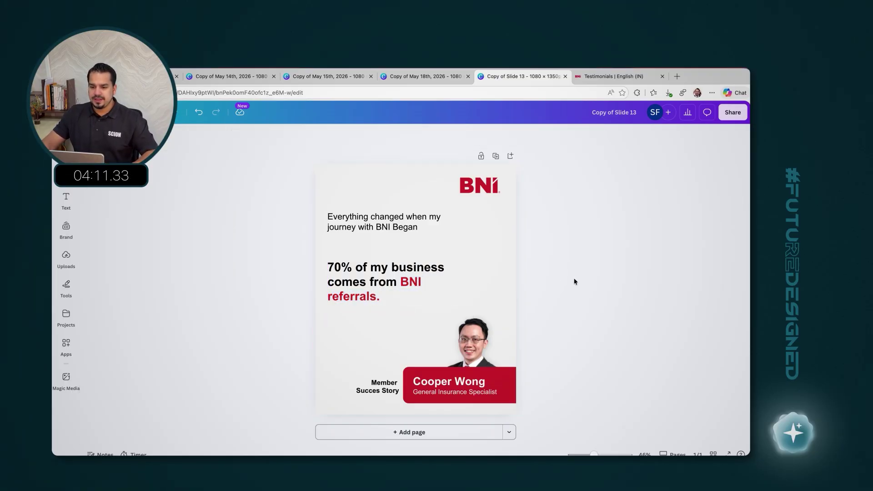
Step: Copy the sentence "My business would not be successful without BNI." from the first testimonial on the Testimonials page
{"action": "key", "text": "super+Tab"}
{"action": "key", "text": "super+Tab"}
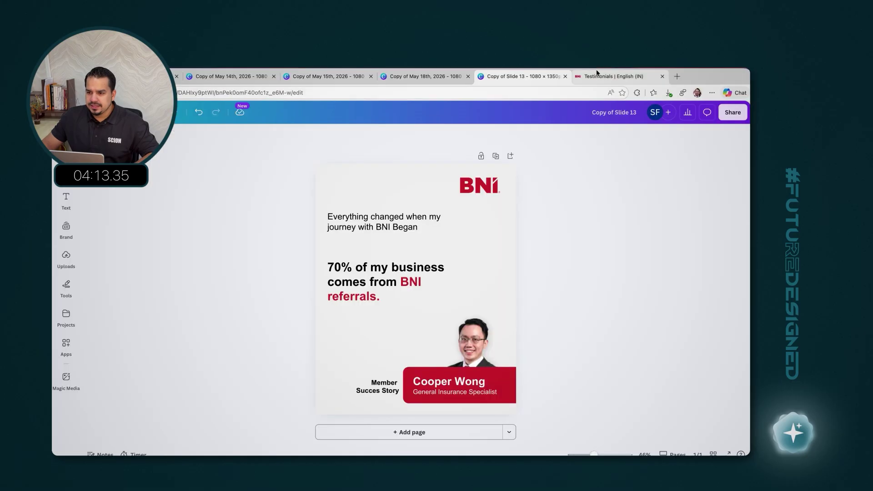
{"action": "key", "text": "ctrl+Tab"}
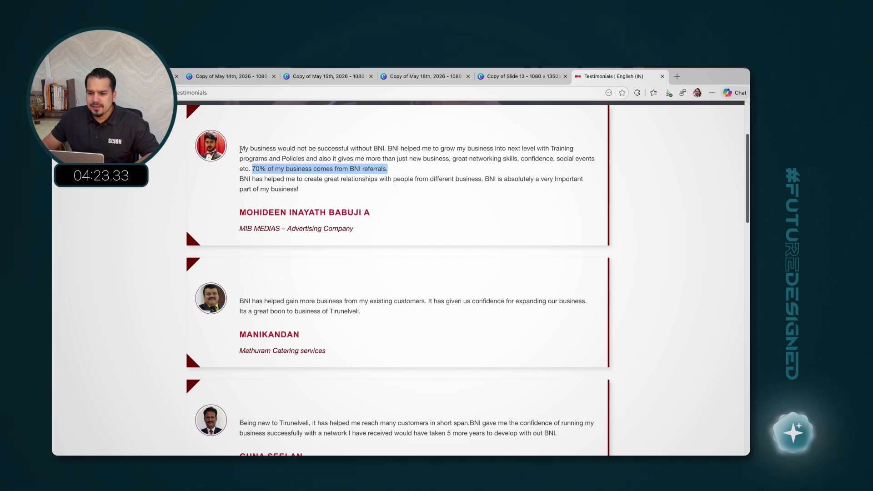
{"action": "left_click_drag", "start_coordinate": [241, 149], "coordinate": [388, 148]}
{"action": "key", "text": "super+c"}
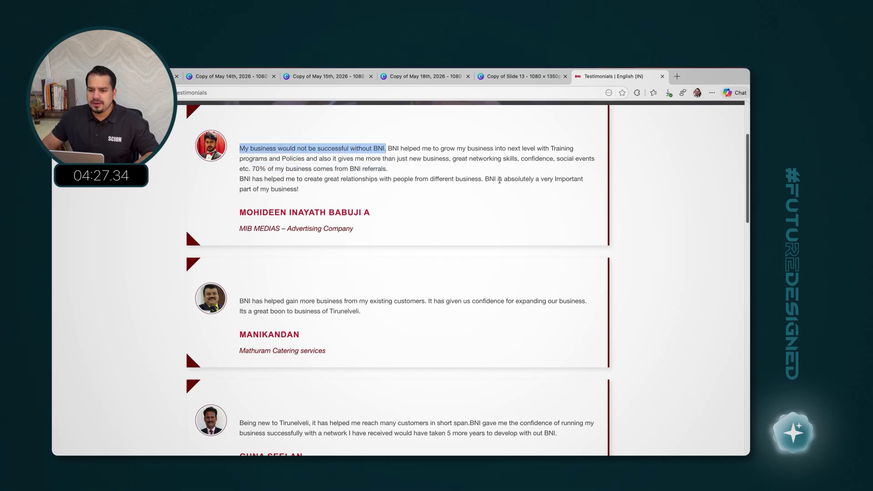
Step: Return to the Copy of Slide 13 design and replace the intro text above the headline with the copied sentence
{"action": "key", "text": "super+Tab"}
{"action": "key", "text": "super+Tab"}
{"action": "left_click", "coordinate": [514, 83]}
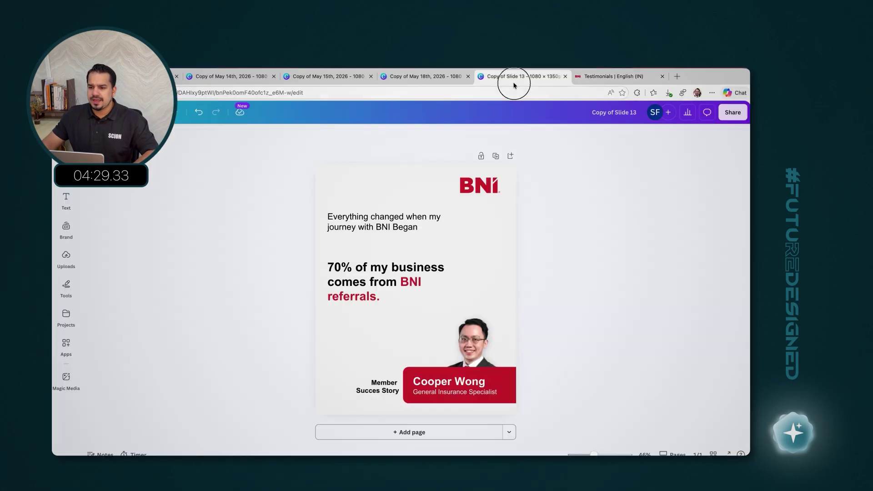
{"action": "left_click", "coordinate": [386, 217]}
{"action": "double_click", "coordinate": [386, 217]}
{"action": "key", "text": "super+v"}
{"action": "left_click", "coordinate": [604, 253]}
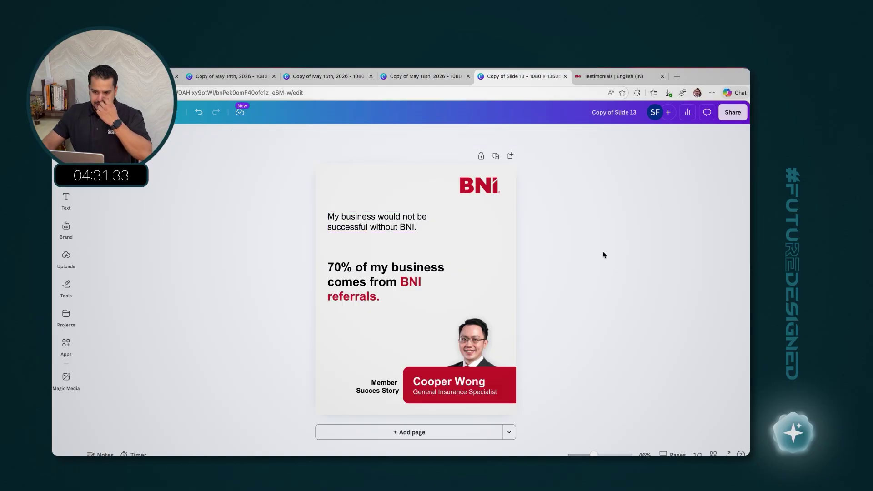
{"action": "left_click_drag", "start_coordinate": [406, 227], "coordinate": [404, 234]}
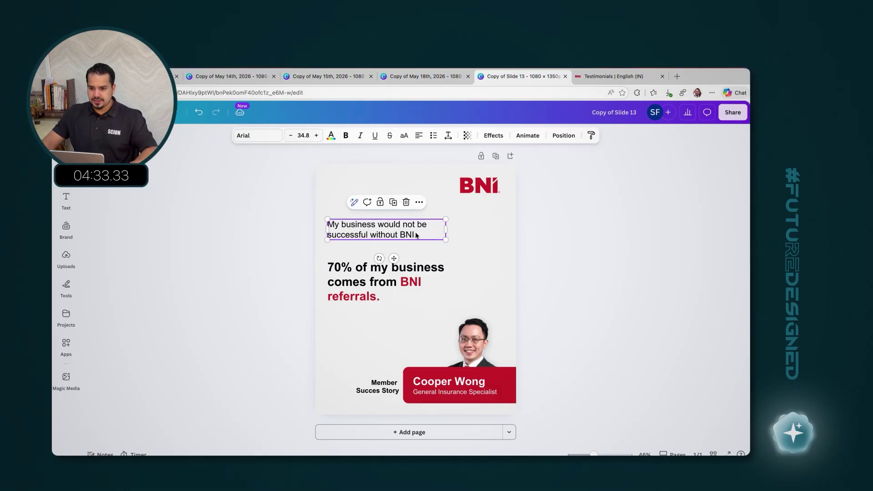
{"action": "key", "text": "super+z"}
{"action": "left_click", "coordinate": [597, 226]}
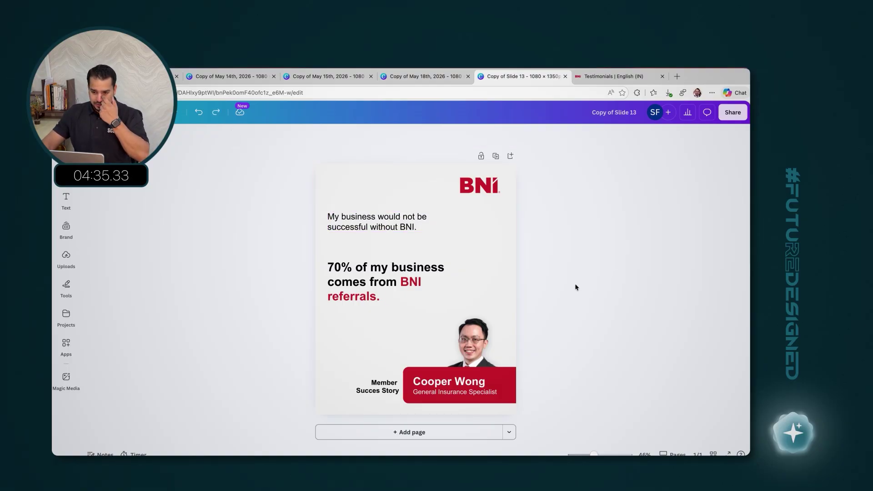
Step: Copy the first testimonial's member name from the Testimonials page and paste it over the name on the design's red banner
{"action": "left_click", "coordinate": [610, 76]}
{"action": "left_click", "coordinate": [243, 213]}
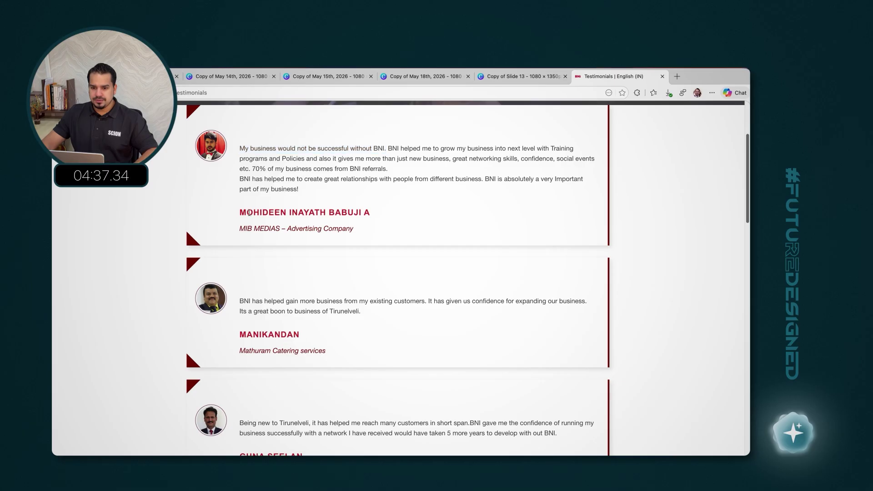
{"action": "left_click_drag", "start_coordinate": [243, 212], "coordinate": [392, 211]}
{"action": "left_click", "coordinate": [500, 76]}
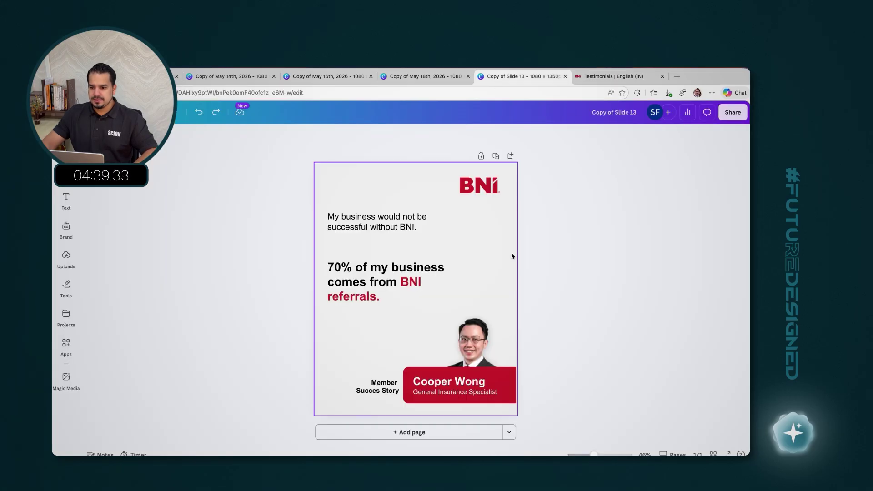
{"action": "triple_click", "coordinate": [449, 383]}
{"action": "key", "text": "super+v"}
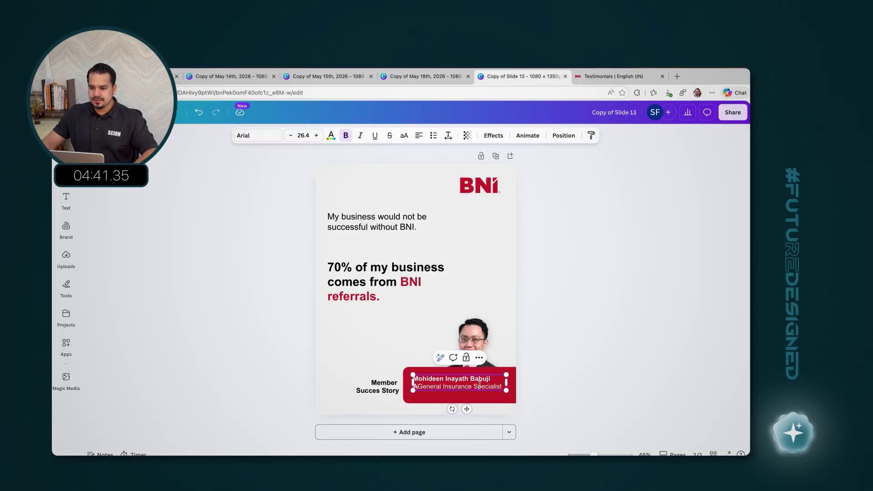
Step: Increase the font size of the member's name on the red banner to 30.4
{"action": "triple_click", "coordinate": [479, 377]}
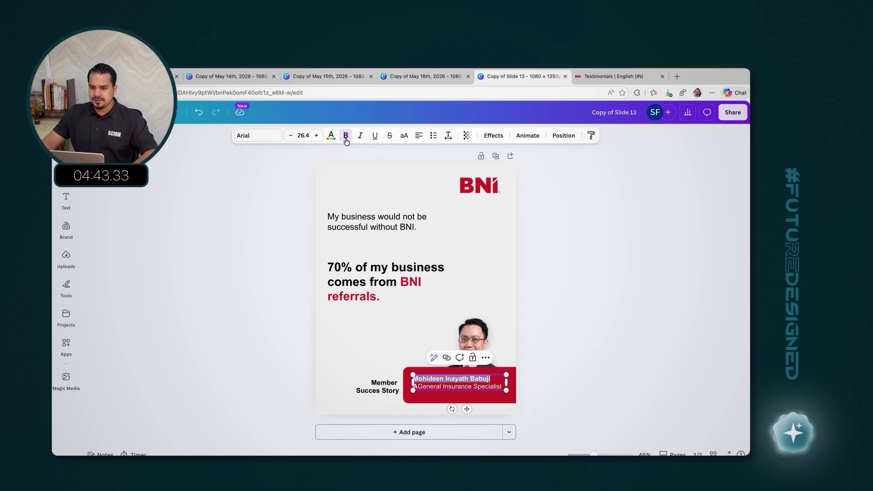
{"action": "left_click", "coordinate": [317, 135]}
{"action": "left_click", "coordinate": [317, 136]}
{"action": "left_click", "coordinate": [317, 135]}
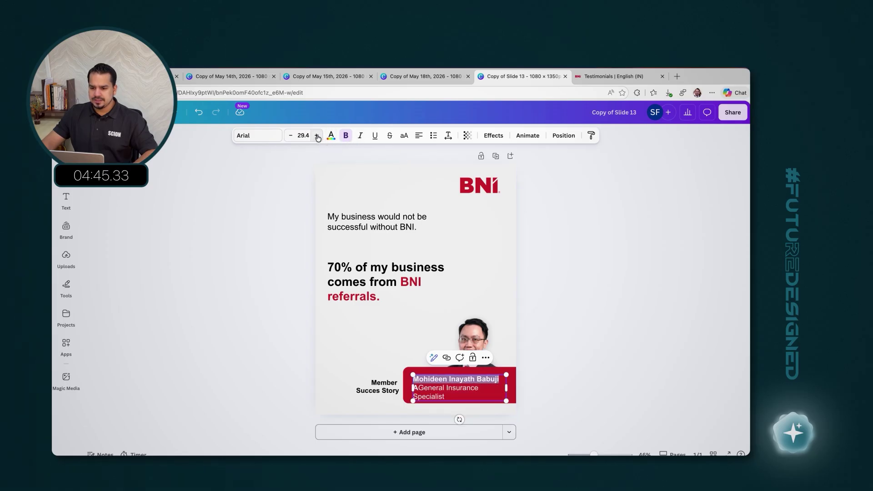
Step: Copy the business line "MIB MEDIAS – Advertising Company" from the first testimonial on the Testimonials page
{"action": "left_click", "coordinate": [614, 77]}
{"action": "left_click", "coordinate": [369, 238]}
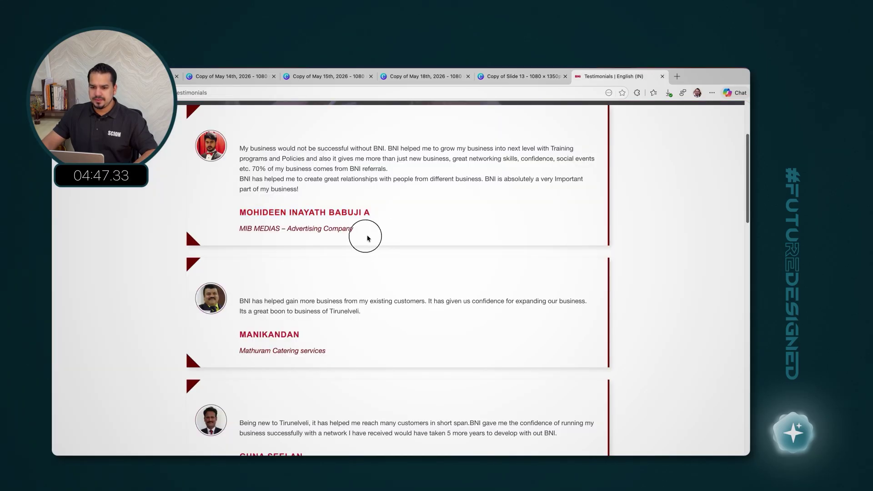
{"action": "left_click_drag", "start_coordinate": [369, 238], "coordinate": [240, 228]}
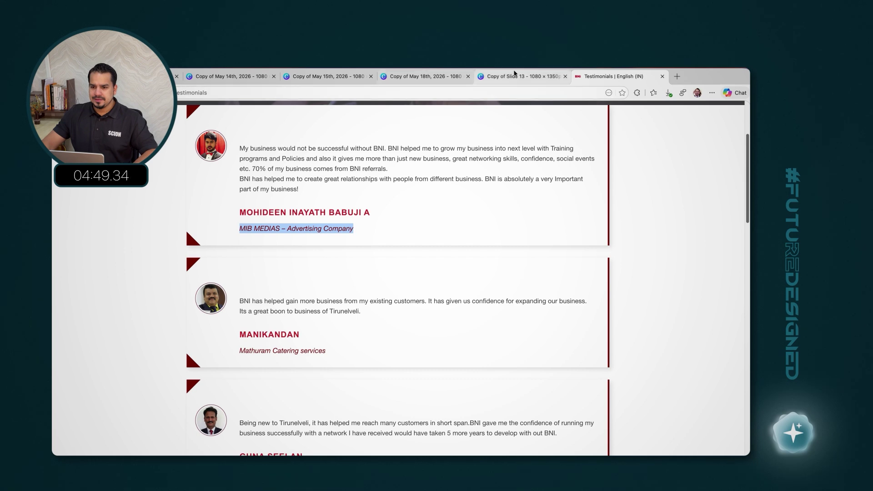
Step: Widen the banner text box in the design and move the member's trailing initial onto the name line, leaving the profession on its own line
{"action": "left_click", "coordinate": [523, 77]}
{"action": "left_click", "coordinate": [443, 397]}
{"action": "left_click_drag", "start_coordinate": [443, 397], "coordinate": [416, 390]}
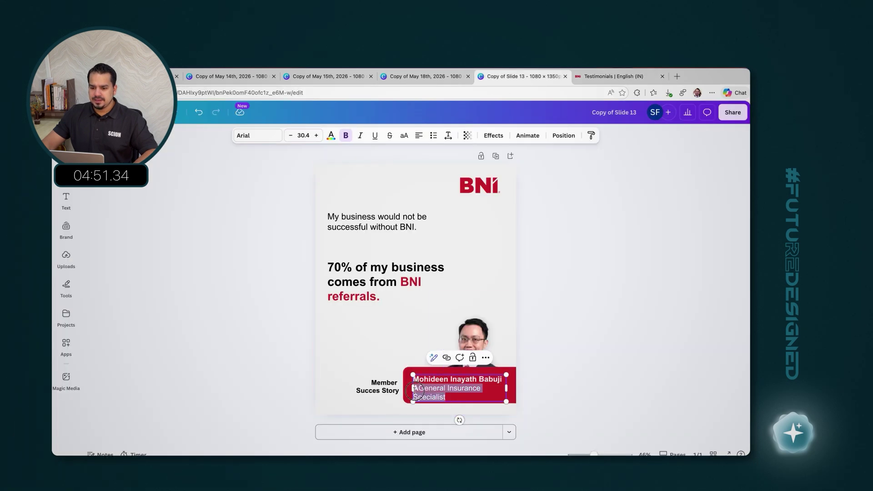
{"action": "left_click_drag", "start_coordinate": [506, 391], "coordinate": [517, 390]}
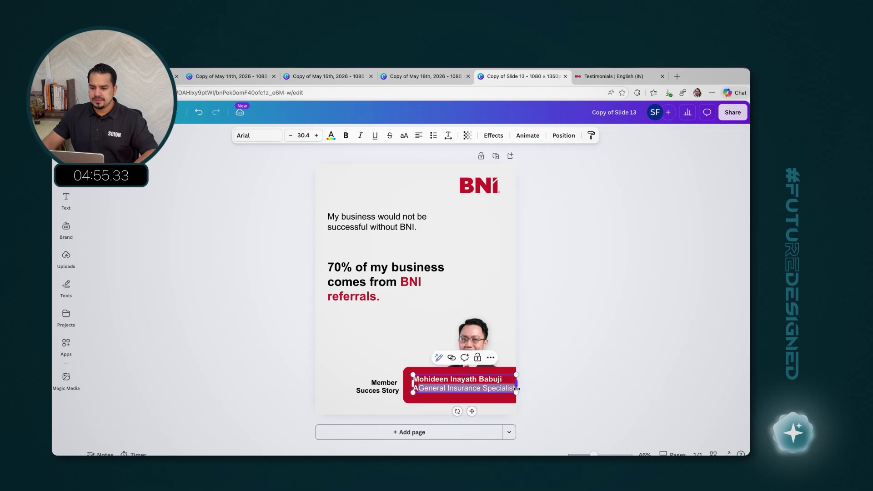
{"action": "left_click", "coordinate": [435, 388]}
{"action": "left_click", "coordinate": [414, 387]}
{"action": "key", "text": "BackSpace"}
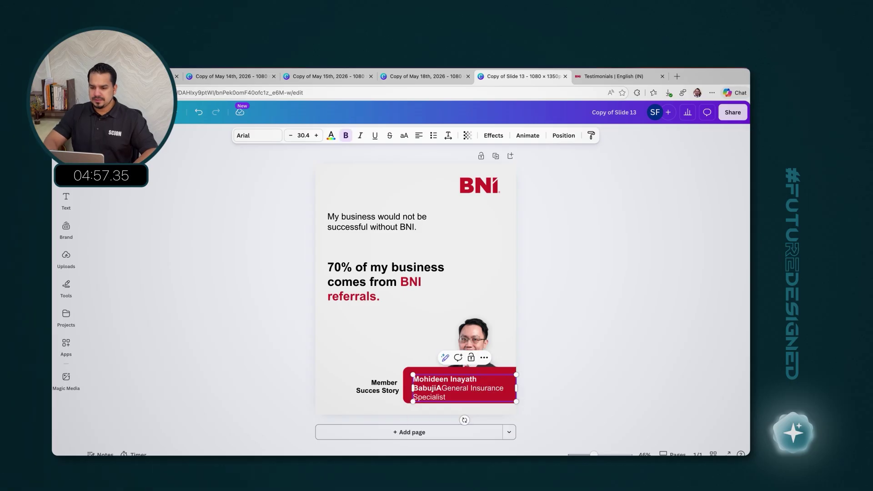
{"action": "key", "text": "Return"}
{"action": "left_click", "coordinate": [419, 389]}
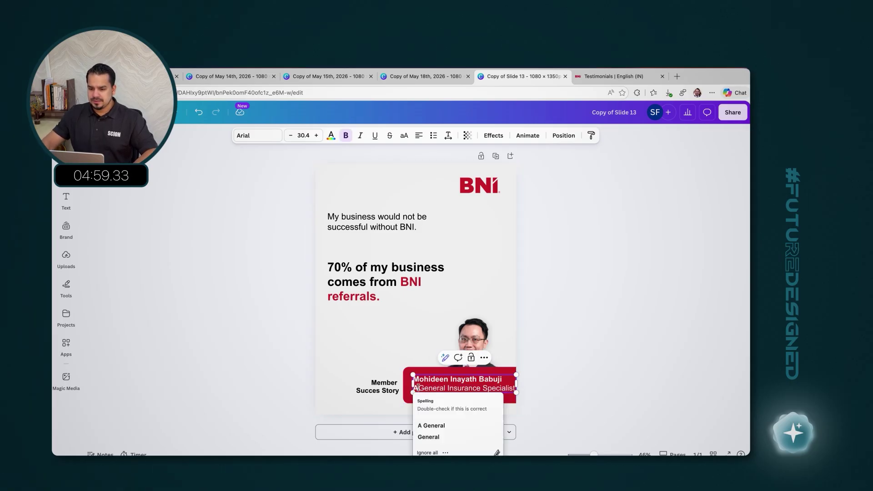
{"action": "key", "text": "Return"}
{"action": "double_click", "coordinate": [444, 389]}
{"action": "key", "text": "super+a"}
{"action": "key", "text": "super+v"}
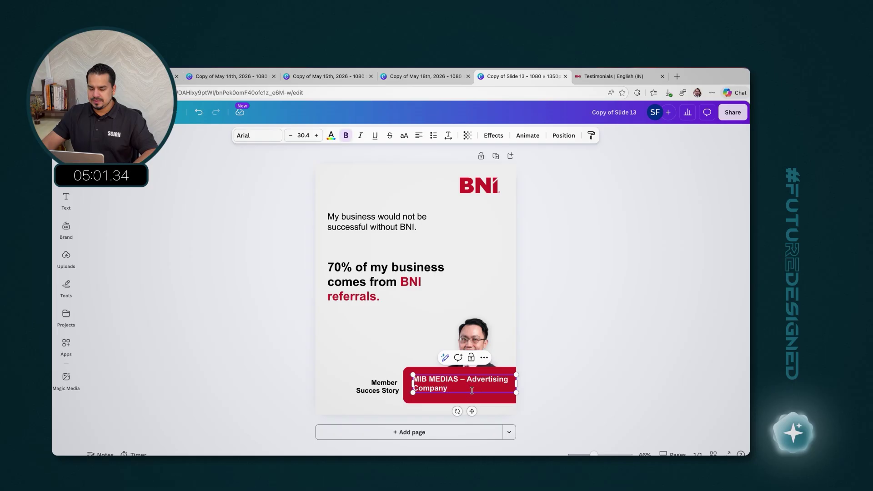
{"action": "key", "text": "super+z"}
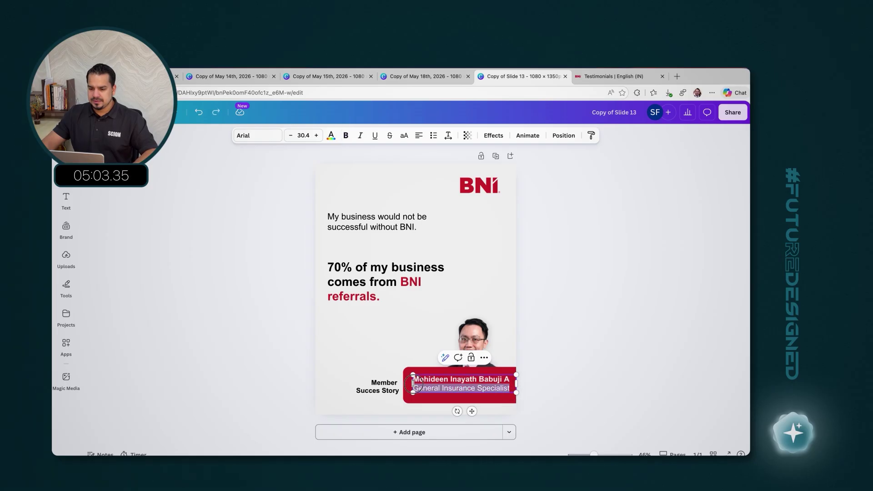
Step: Replace "General Insurance Specialist" under the member's name with "Advertising Company" in regular, non-bold weight
{"action": "key", "text": "super+v"}
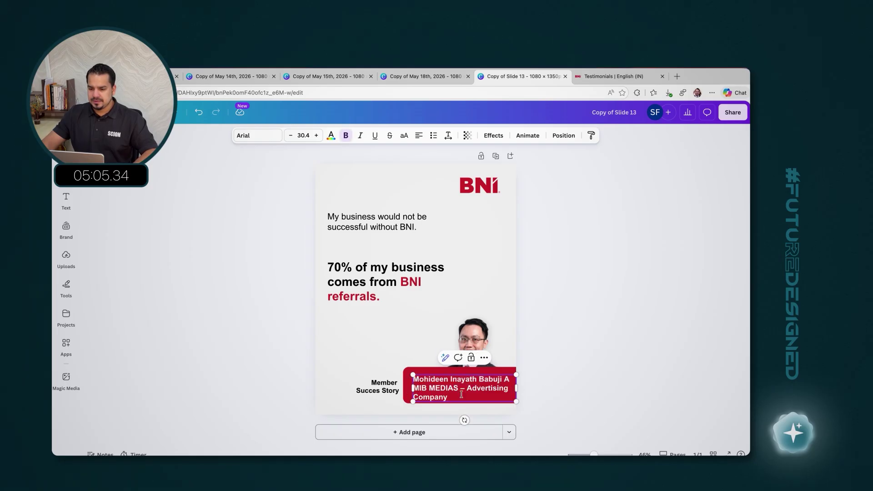
{"action": "left_click_drag", "start_coordinate": [465, 388], "coordinate": [413, 388]}
{"action": "key", "text": "BackSpace"}
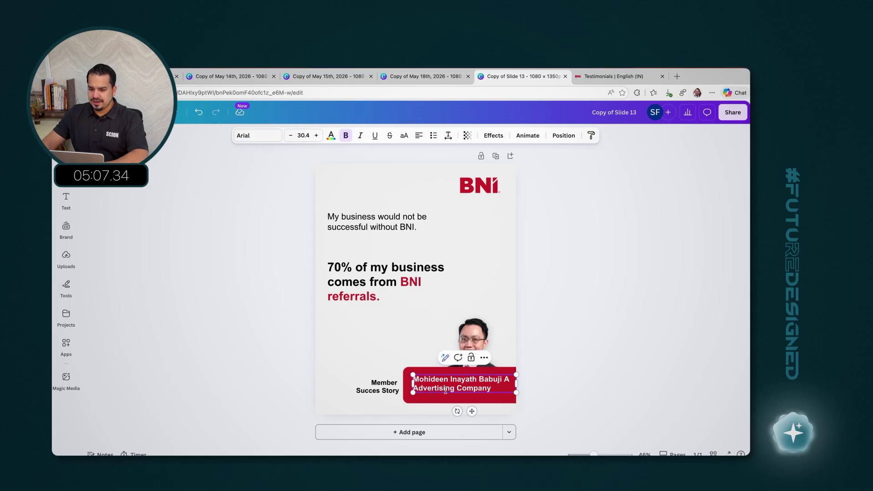
{"action": "left_click_drag", "start_coordinate": [492, 388], "coordinate": [416, 389]}
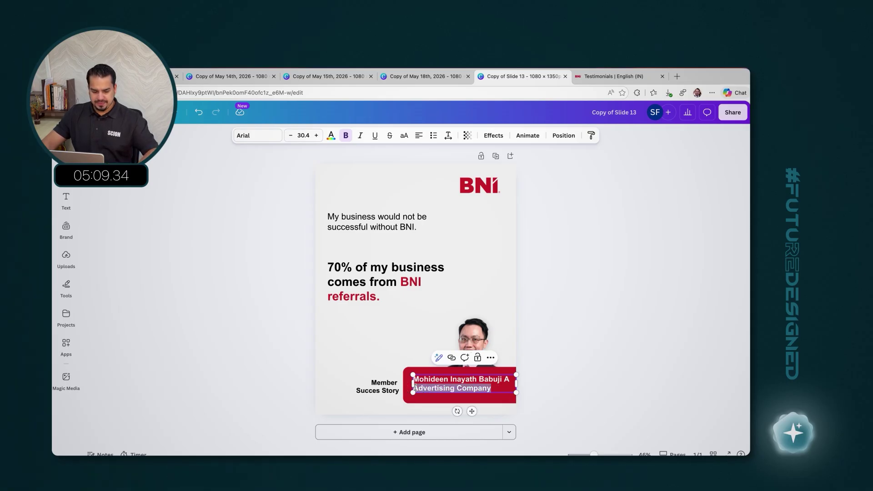
{"action": "key", "text": "super+b"}
{"action": "left_click", "coordinate": [561, 386]}
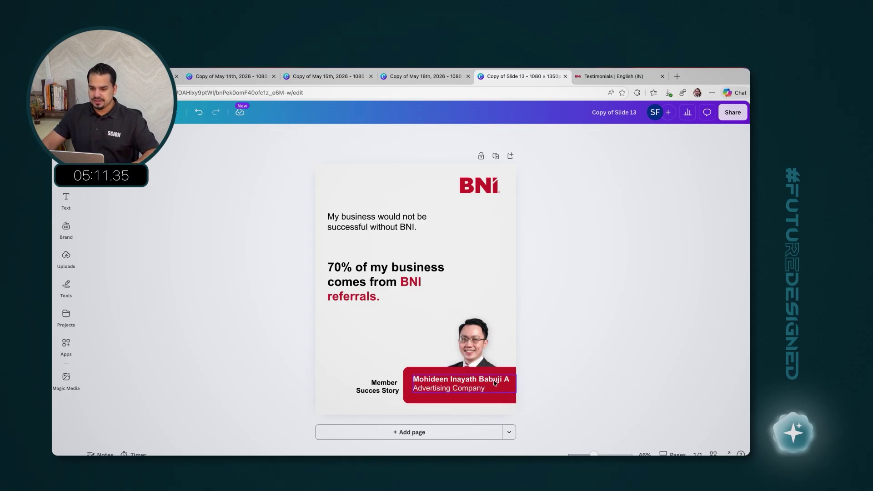
Step: Save the first testimonial's member photo from the Testimonials page as a PNG in the Downloads folder
{"action": "left_click", "coordinate": [614, 76]}
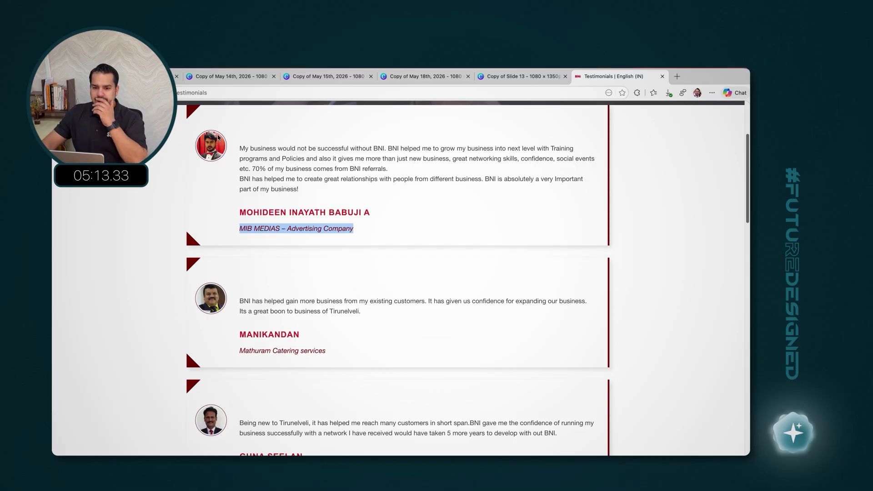
{"action": "right_click", "coordinate": [230, 144]}
{"action": "left_click", "coordinate": [384, 203]}
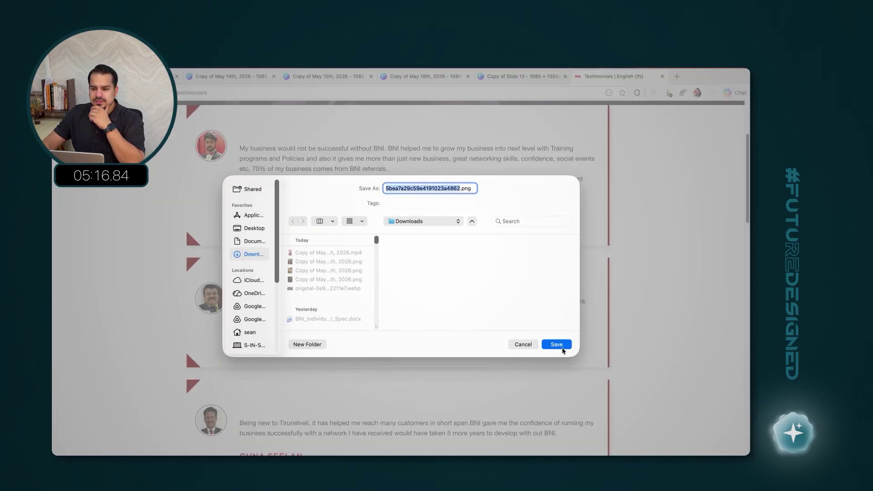
{"action": "left_click", "coordinate": [561, 347]}
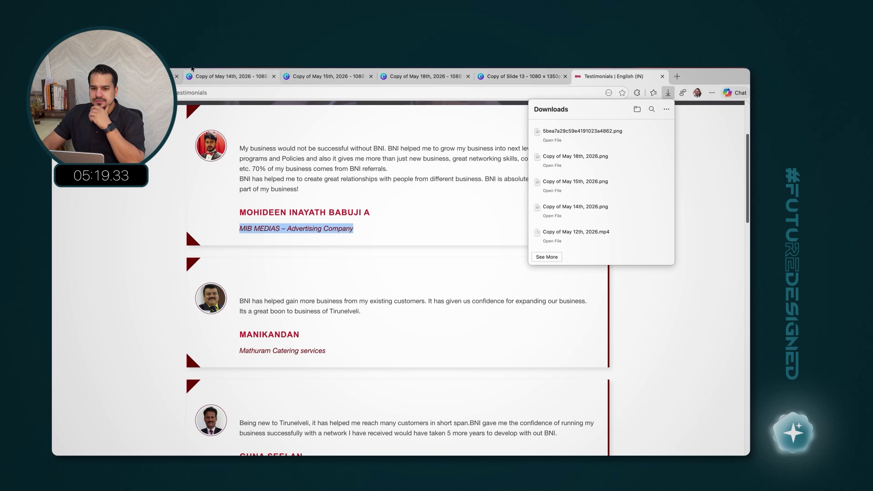
Step: Return to the Copy of Slide 13 design and upload the downloaded member photo to its image uploads
{"action": "left_click", "coordinate": [532, 78]}
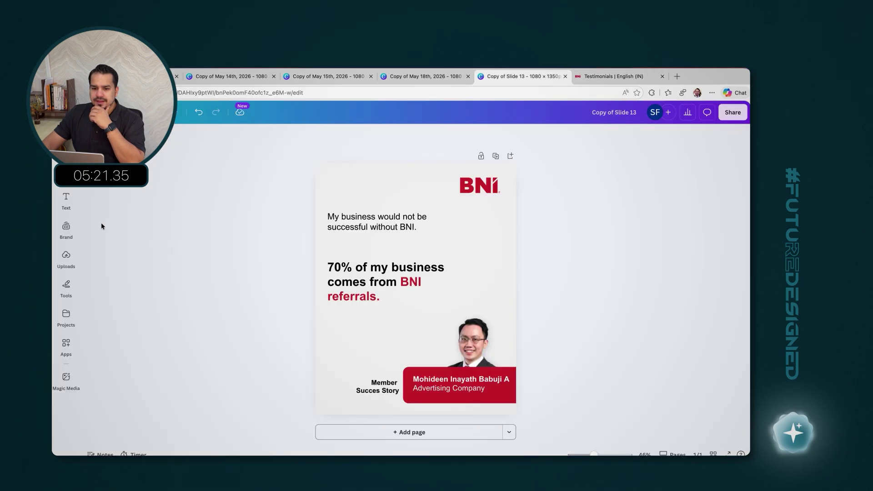
{"action": "left_click", "coordinate": [67, 258]}
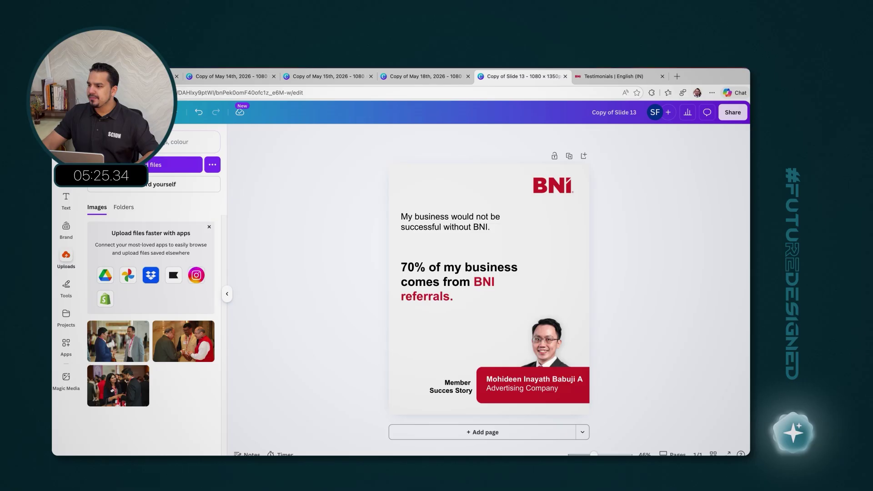
{"action": "left_click", "coordinate": [132, 165]}
{"action": "left_click_drag", "start_coordinate": [746, 296], "coordinate": [157, 306]}
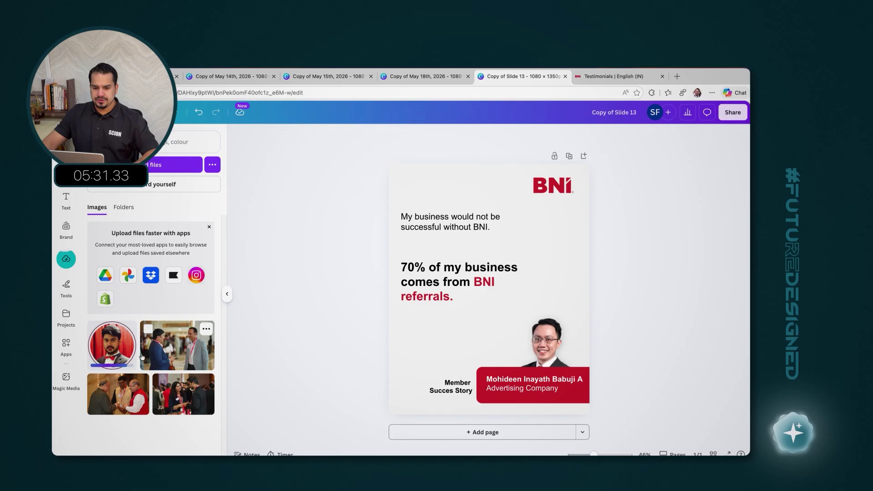
Step: Place the uploaded member photo above the red banner and delete the original portrait
{"action": "left_click_drag", "start_coordinate": [129, 334], "coordinate": [556, 328]}
{"action": "left_click", "coordinate": [546, 343]}
{"action": "key", "text": "Delete"}
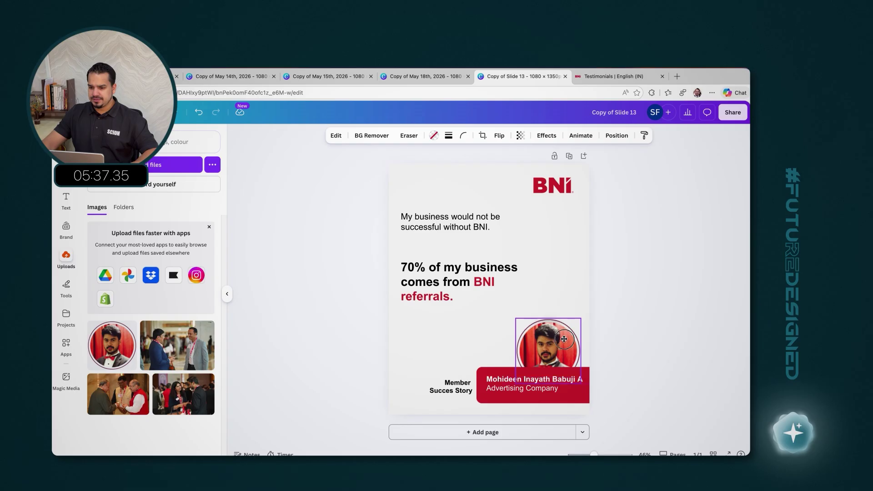
Step: Download the finished Copy of Slide 13 design as a PNG
{"action": "left_click", "coordinate": [643, 330]}
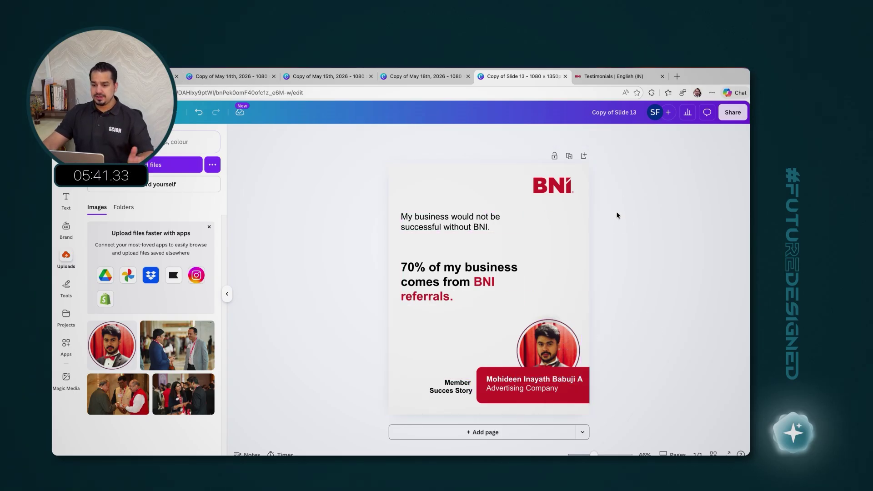
{"action": "left_click", "coordinate": [728, 113]}
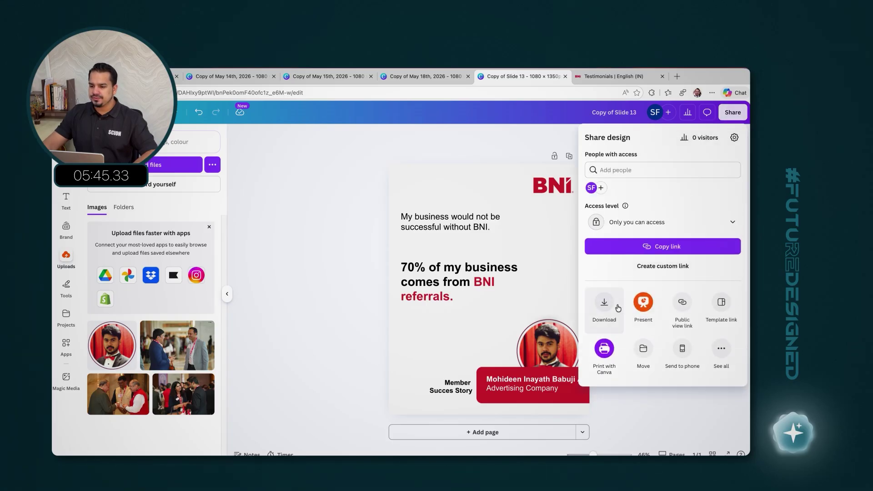
{"action": "left_click", "coordinate": [618, 308]}
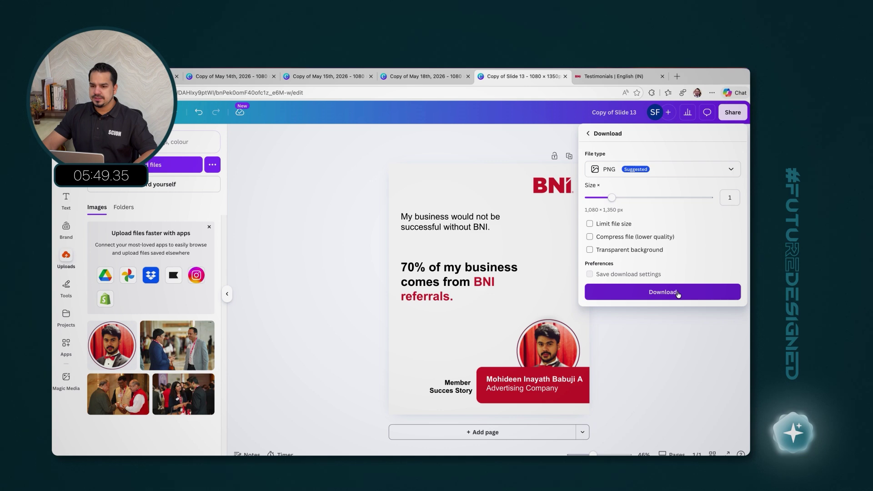
{"action": "left_click", "coordinate": [679, 297]}
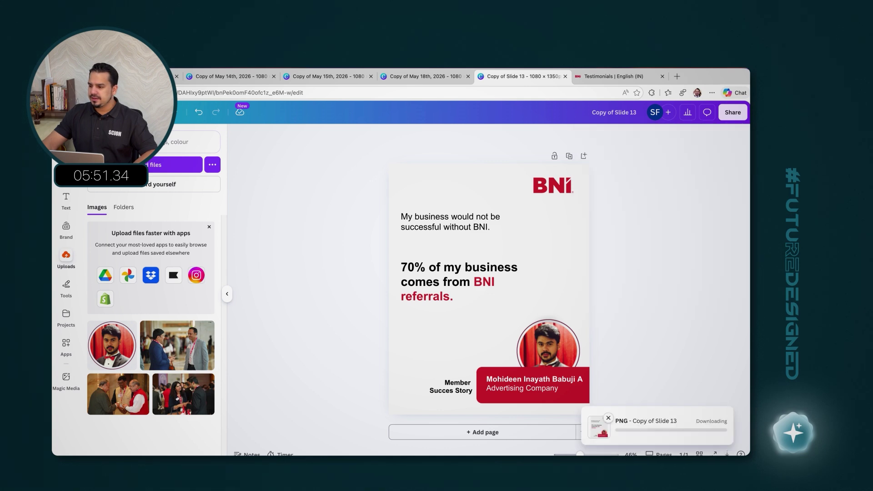
Step: Switch back to the PowerPoint presentation and open the video link on slide 14, May 22, 2026
{"action": "left_click", "coordinate": [575, 468]}
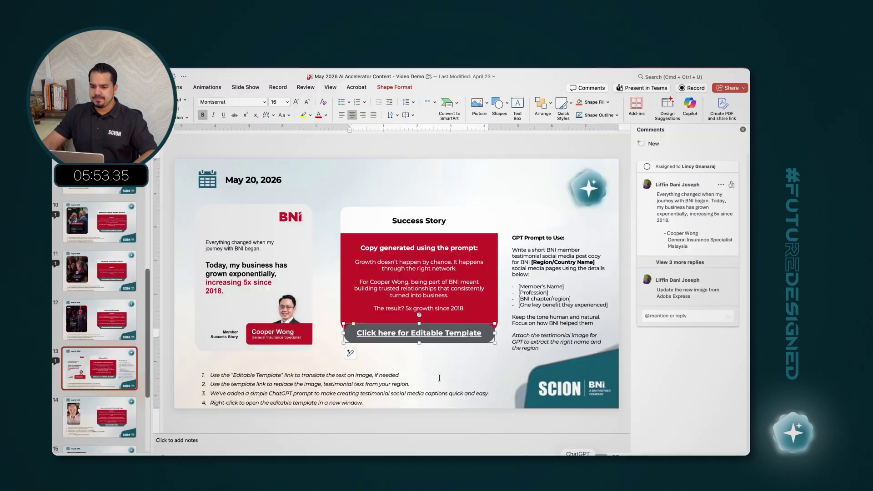
{"action": "scroll", "coordinate": [83, 356], "scroll_direction": "down", "scroll_amount": 1}
{"action": "left_click", "coordinate": [99, 397]}
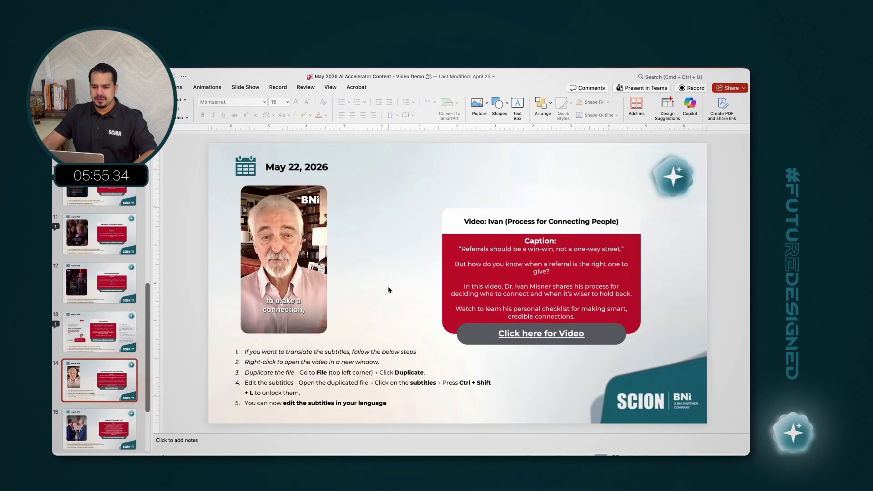
{"action": "left_click", "coordinate": [524, 329]}
{"action": "right_click", "coordinate": [550, 333]}
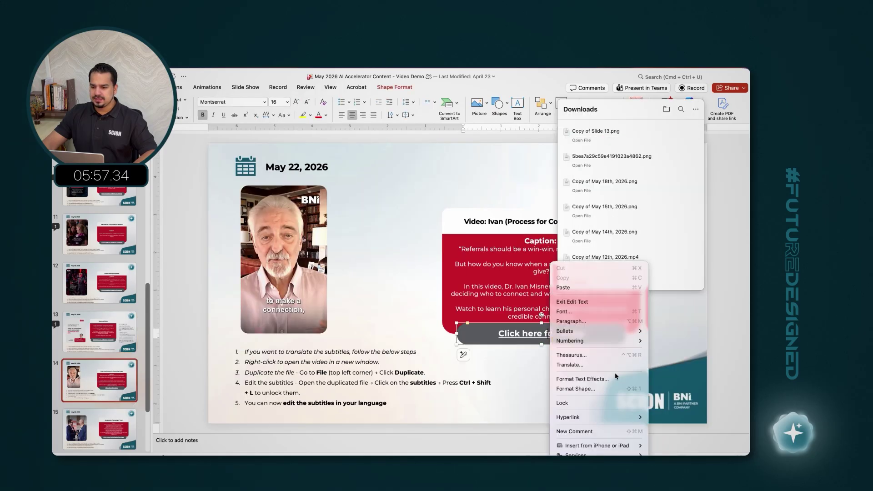
{"action": "mouse_move", "coordinate": [612, 418]}
{"action": "left_click", "coordinate": [659, 419]}
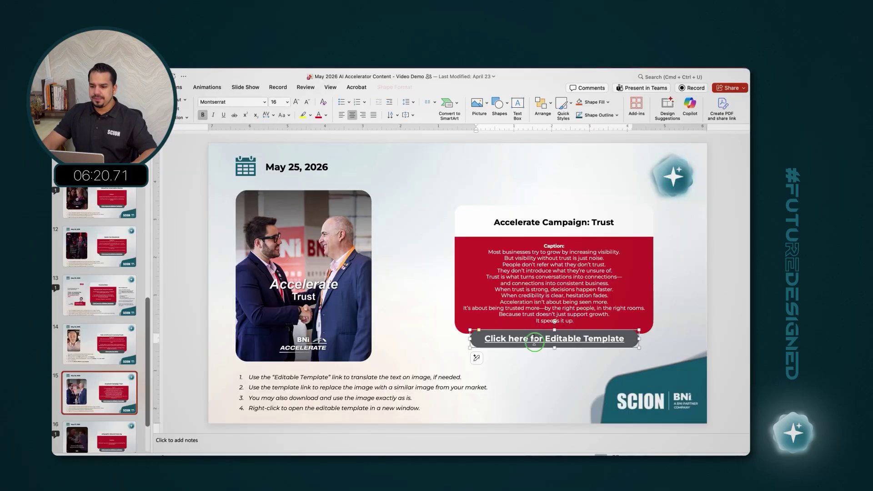
Step: Open the editable template linked on the May 25, 2026 slide as an editable Canva design
{"action": "right_click", "coordinate": [534, 342]}
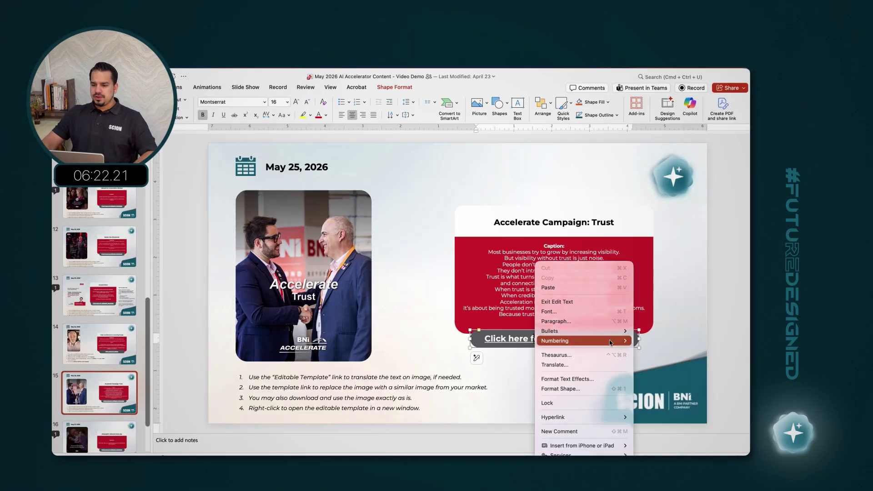
{"action": "mouse_move", "coordinate": [608, 417]}
{"action": "left_click", "coordinate": [648, 416]}
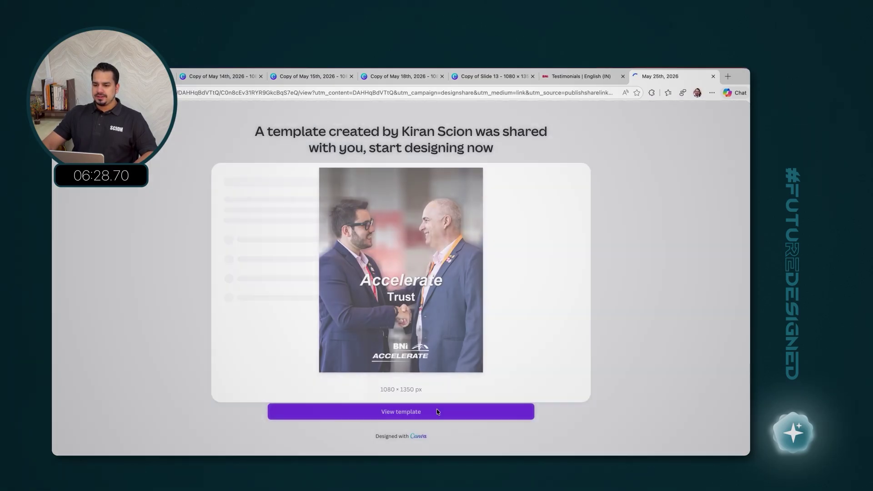
{"action": "left_click", "coordinate": [436, 412]}
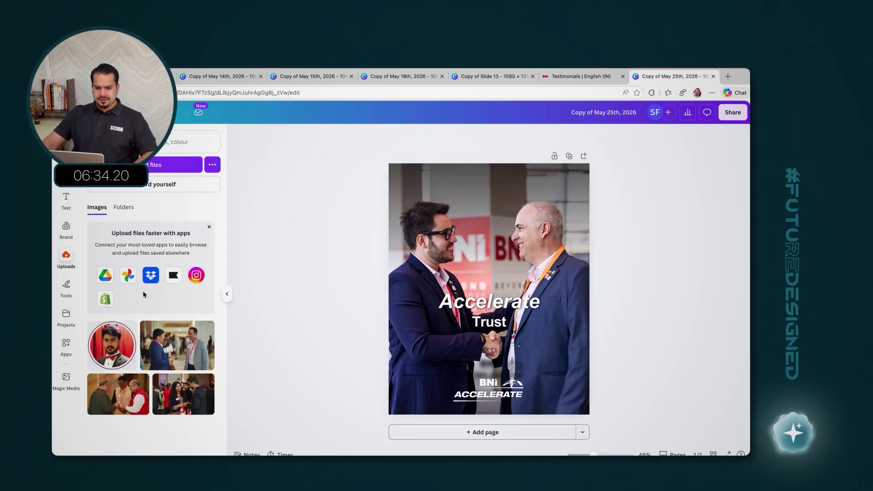
Step: Place the uploaded photo of two men talking as the full-page image behind the "Accelerate Trust" text
{"action": "left_click_drag", "start_coordinate": [165, 354], "coordinate": [474, 250]}
{"action": "double_click", "coordinate": [482, 240]}
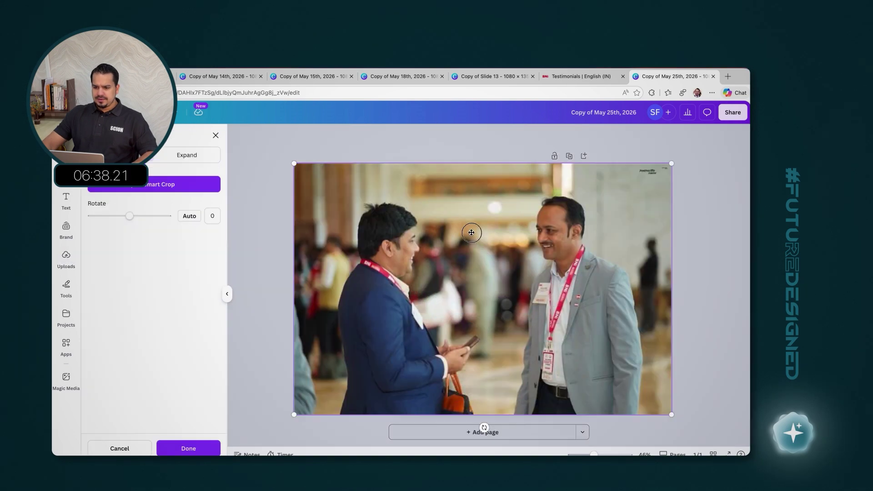
{"action": "left_click", "coordinate": [483, 136]}
{"action": "left_click", "coordinate": [684, 233]}
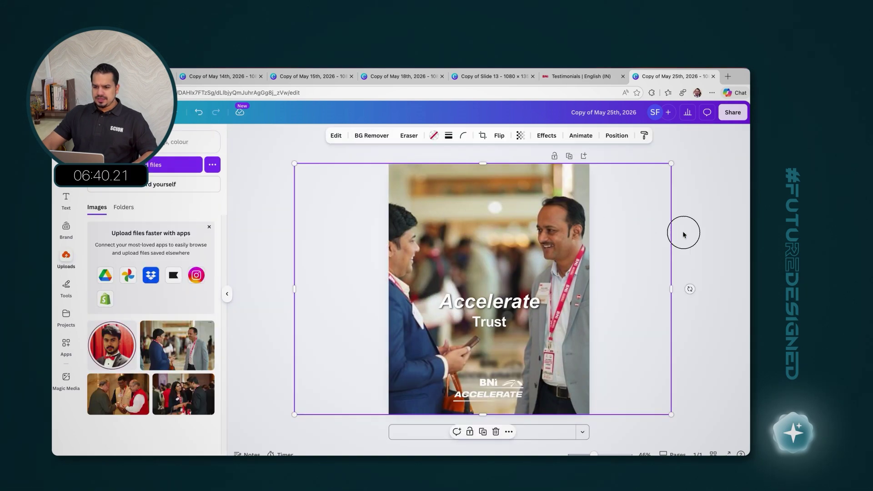
{"action": "double_click", "coordinate": [552, 222]}
{"action": "mouse_move", "coordinate": [552, 222]}
{"action": "left_mouse_down"}
{"action": "mouse_move", "coordinate": [541, 220]}
{"action": "mouse_move", "coordinate": [554, 220]}
{"action": "left_mouse_up"}
{"action": "left_click", "coordinate": [707, 224]}
{"action": "double_click", "coordinate": [573, 222]}
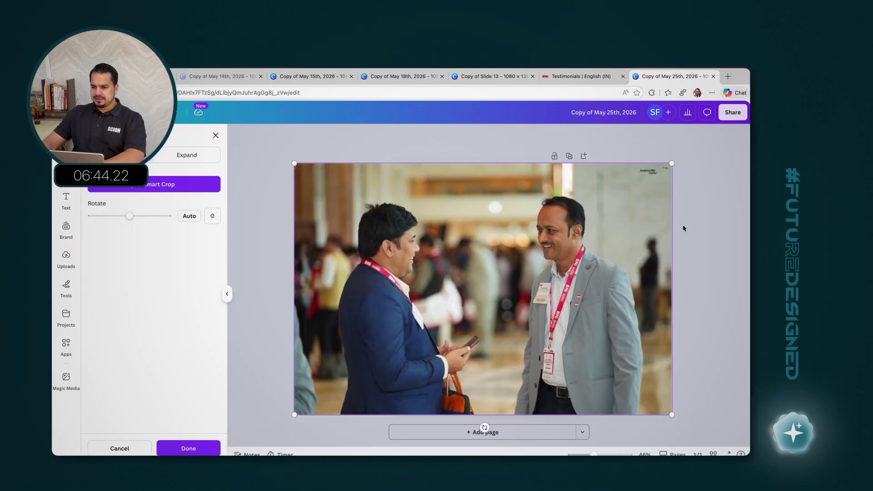
{"action": "key", "text": "Escape"}
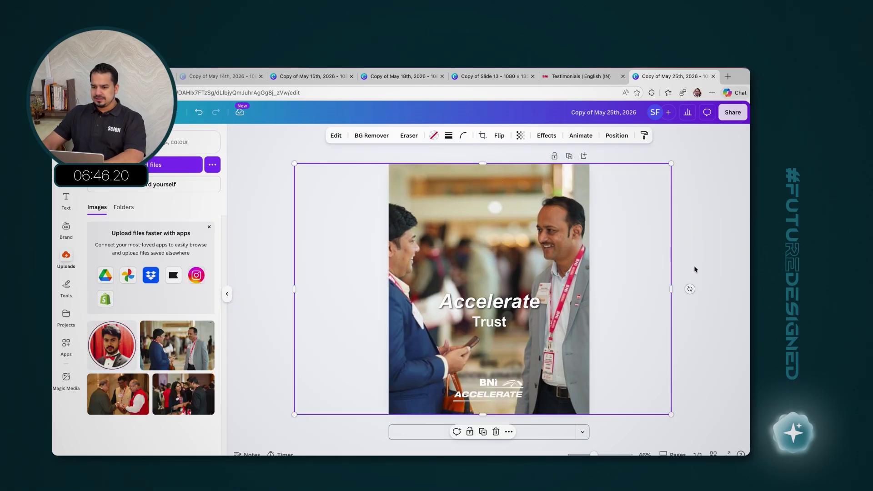
{"action": "right_click", "coordinate": [530, 202]}
{"action": "left_click", "coordinate": [466, 218]}
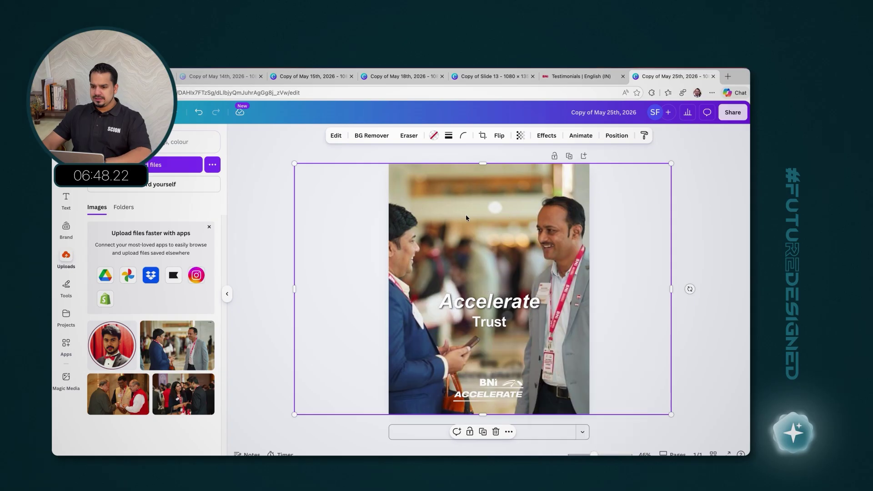
{"action": "double_click", "coordinate": [466, 218]}
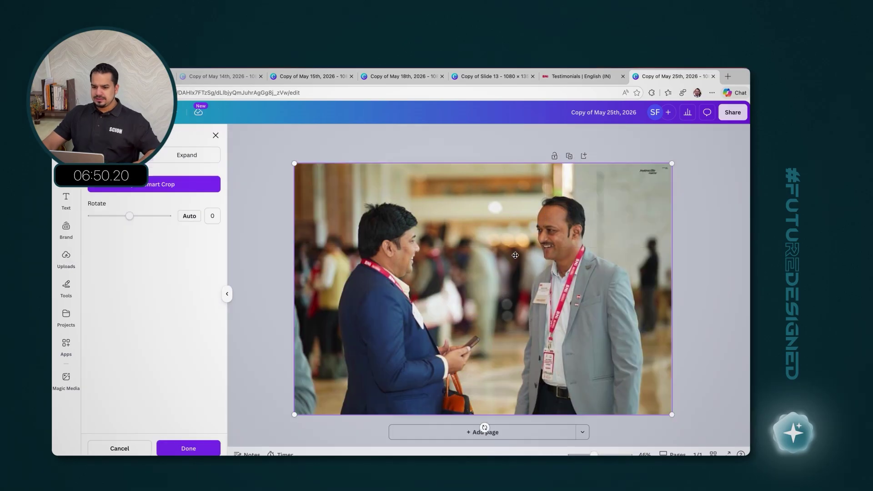
{"action": "left_click", "coordinate": [711, 269]}
{"action": "left_click", "coordinate": [657, 267]}
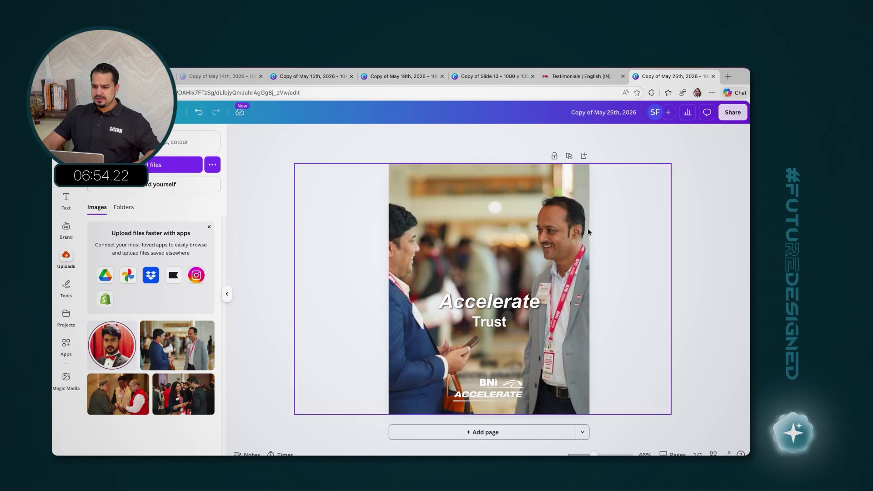
{"action": "left_click", "coordinate": [490, 231]}
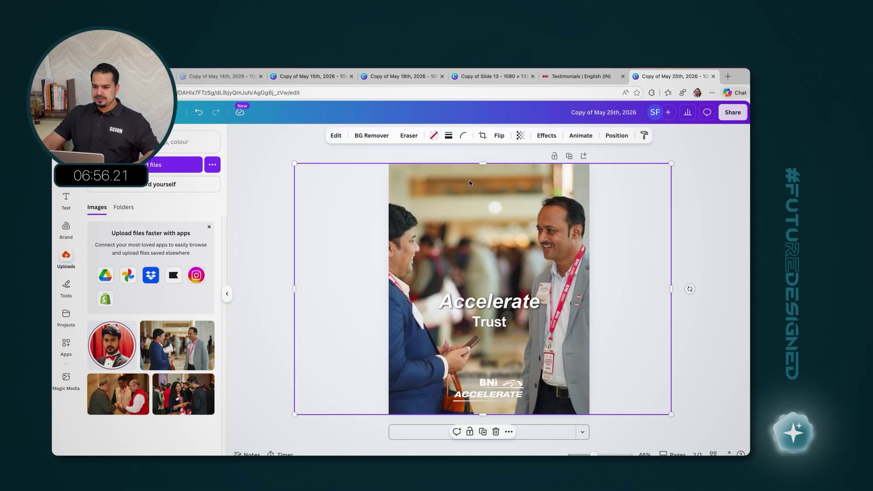
{"action": "left_click", "coordinate": [281, 206]}
{"action": "left_click", "coordinate": [444, 223]}
{"action": "left_click", "coordinate": [691, 259]}
Step: Download the Copy of May 25th, 2026 design as a PNG
{"action": "left_click", "coordinate": [732, 113]}
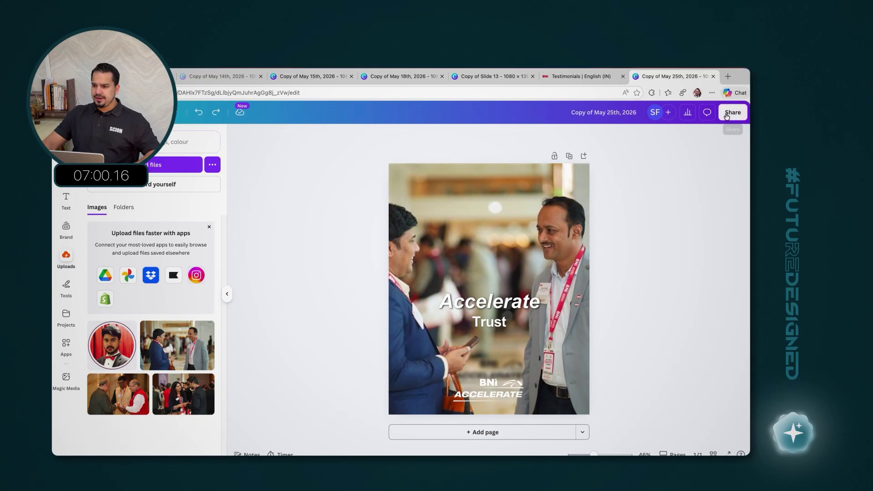
{"action": "left_click", "coordinate": [603, 303]}
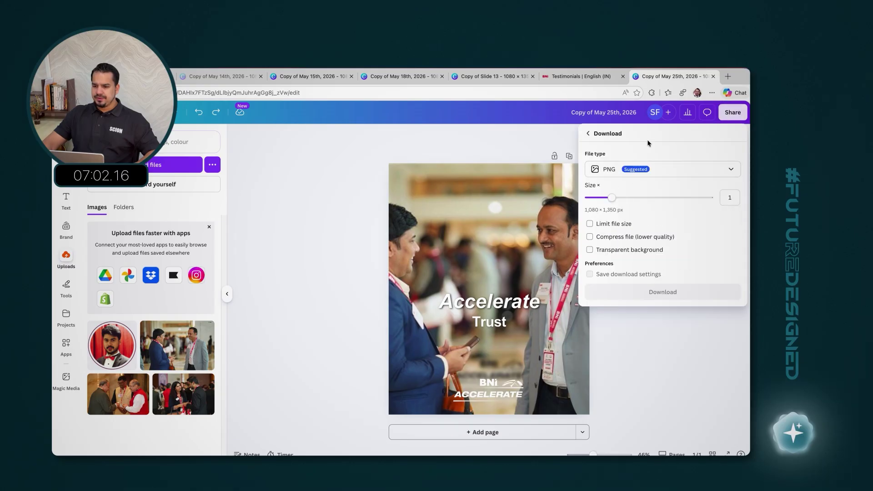
{"action": "left_click", "coordinate": [652, 291]}
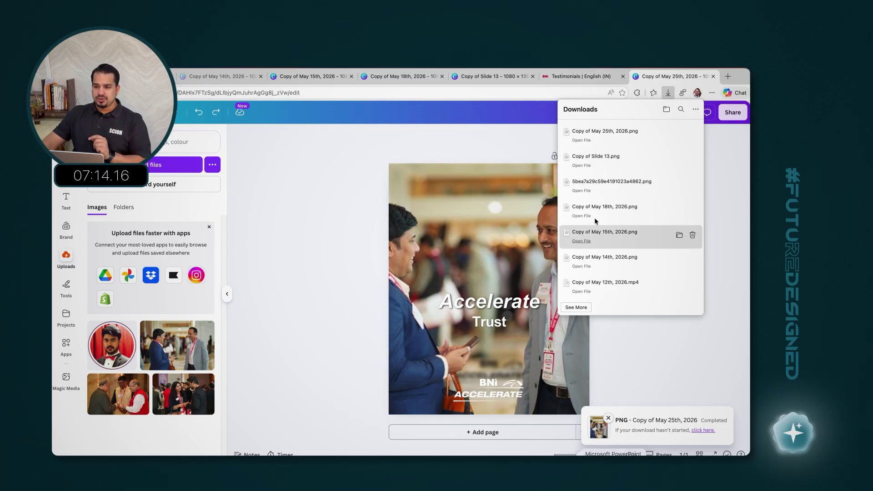
Step: Take a screenshot of the finished post in the Copy of Slide 13 design and paste it into a new ChatGPT message
{"action": "left_click", "coordinate": [569, 78]}
{"action": "left_click", "coordinate": [622, 167]}
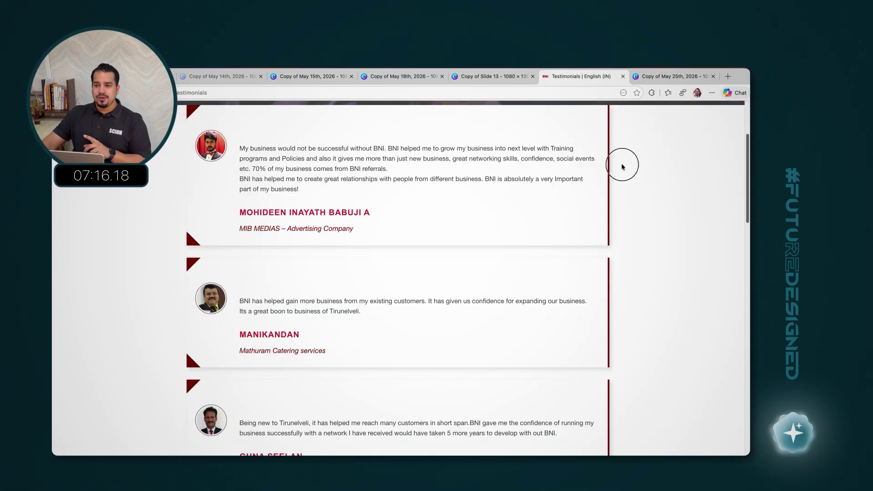
{"action": "left_click", "coordinate": [496, 78]}
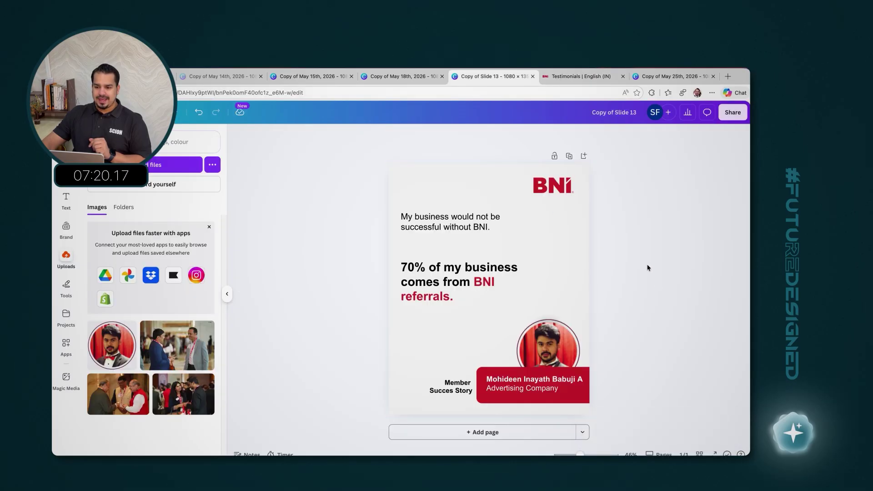
{"action": "key", "text": "super+shift+4"}
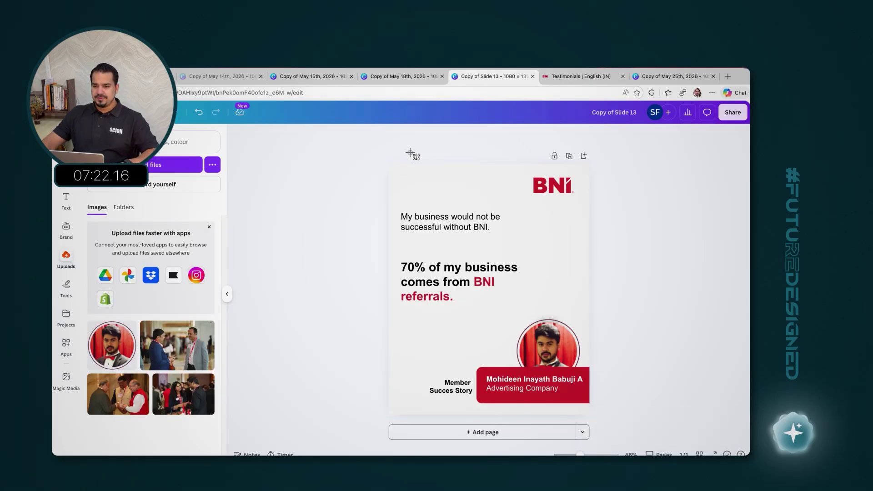
{"action": "left_click_drag", "start_coordinate": [389, 166], "coordinate": [589, 402]}
{"action": "right_click", "coordinate": [737, 430]}
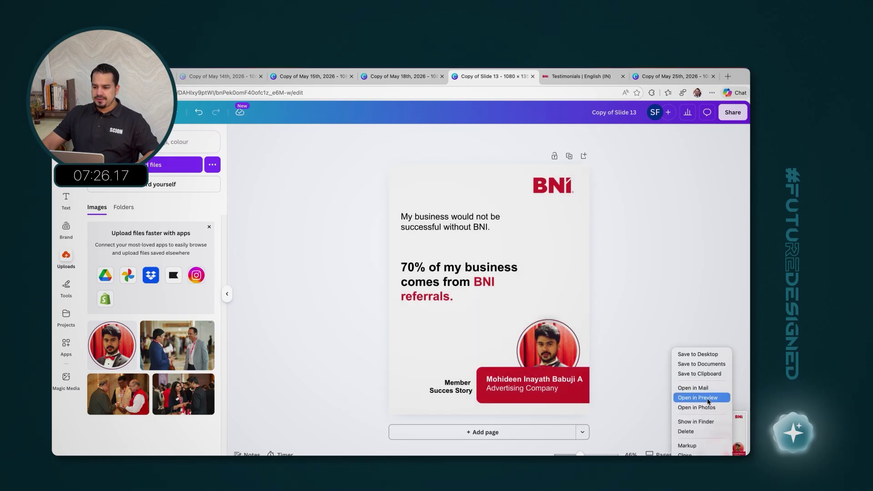
{"action": "left_click", "coordinate": [689, 373]}
{"action": "left_click", "coordinate": [577, 470]}
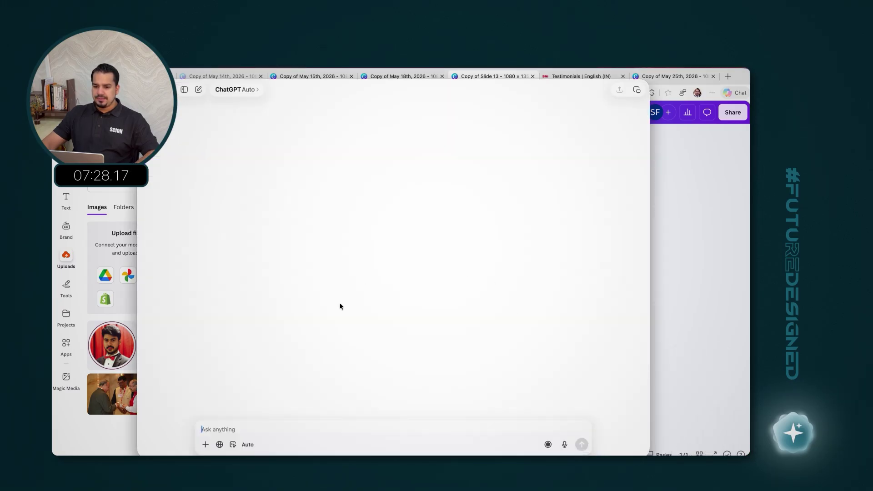
{"action": "key", "text": "super+v"}
Step: Copy the first testimonial with its member name and company from the Testimonials page and paste it into the ChatGPT message
{"action": "left_click", "coordinate": [681, 240]}
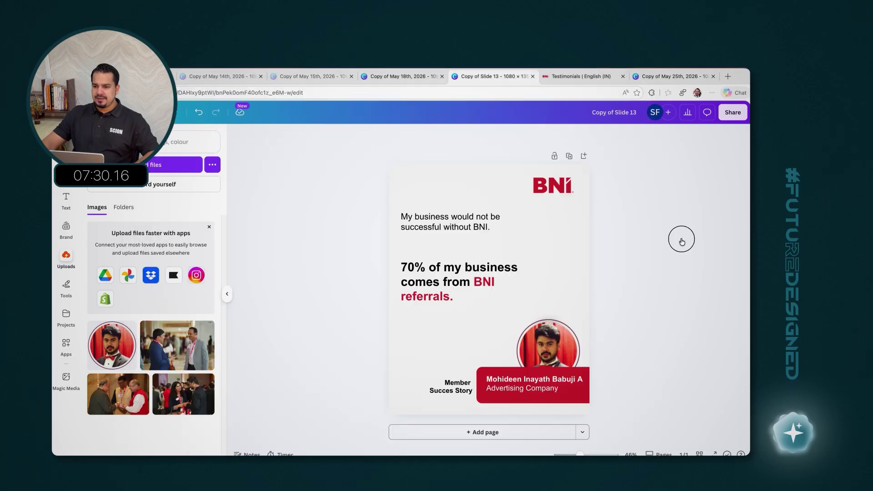
{"action": "left_click", "coordinate": [586, 77]}
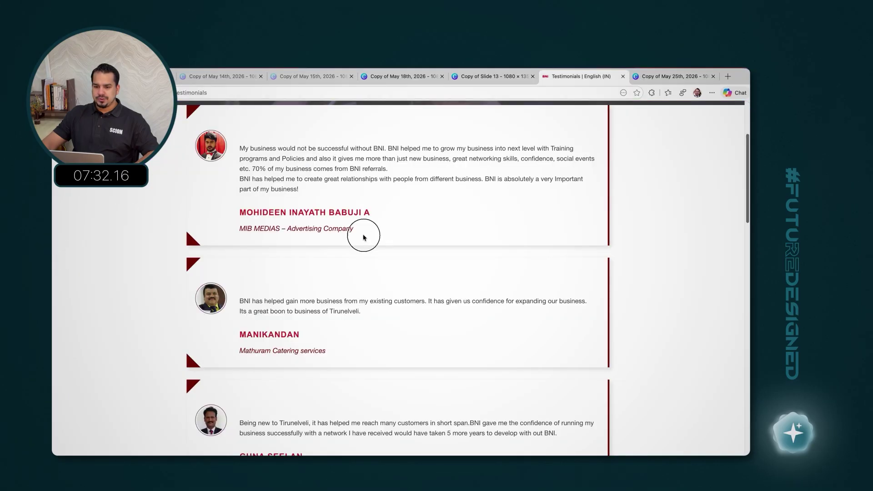
{"action": "left_click_drag", "start_coordinate": [362, 233], "coordinate": [240, 146]}
{"action": "key", "text": "super+Tab"}
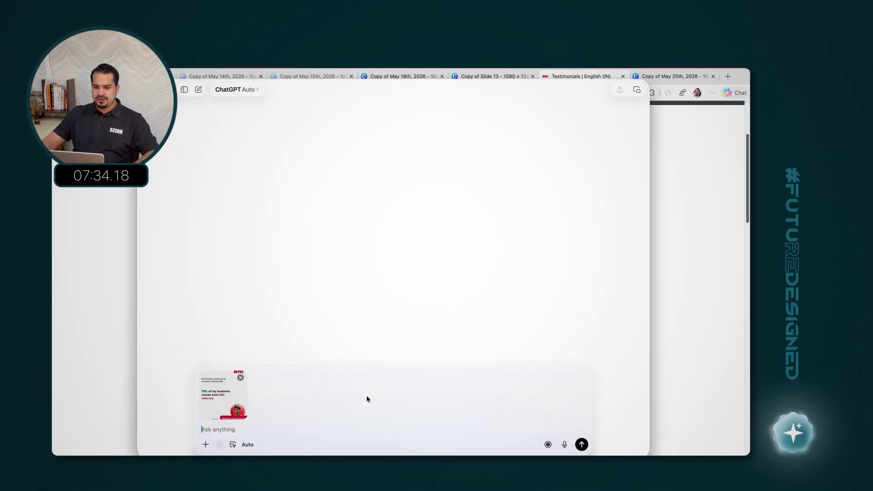
{"action": "key", "text": "super+v"}
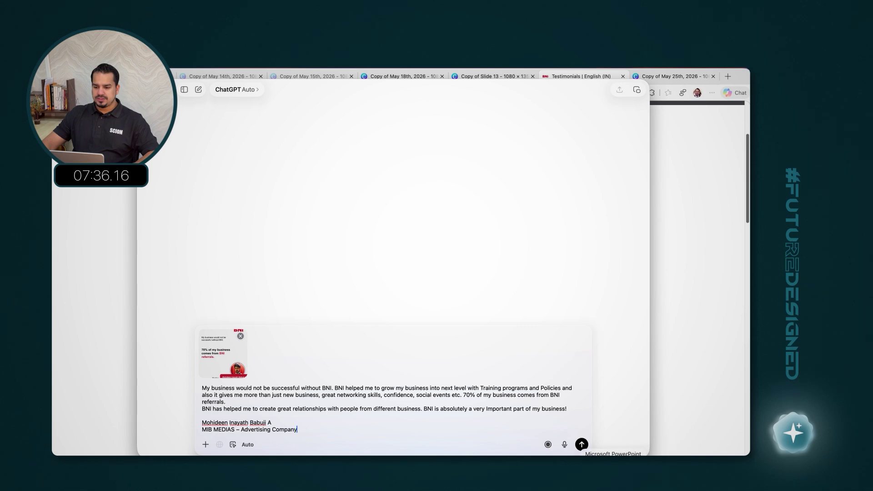
Step: Switch to the PowerPoint deck and copy the full GPT prompt text from the May 20, 2026 slide
{"action": "key", "text": "super+Tab"}
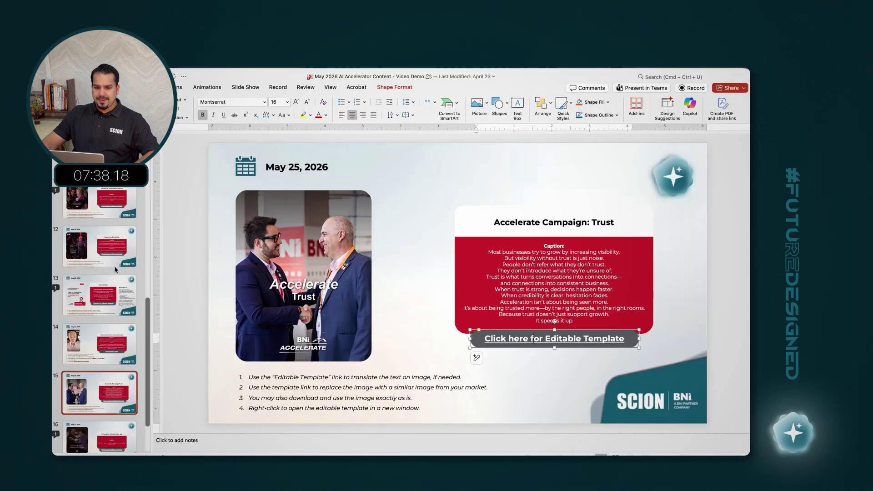
{"action": "left_click", "coordinate": [111, 306]}
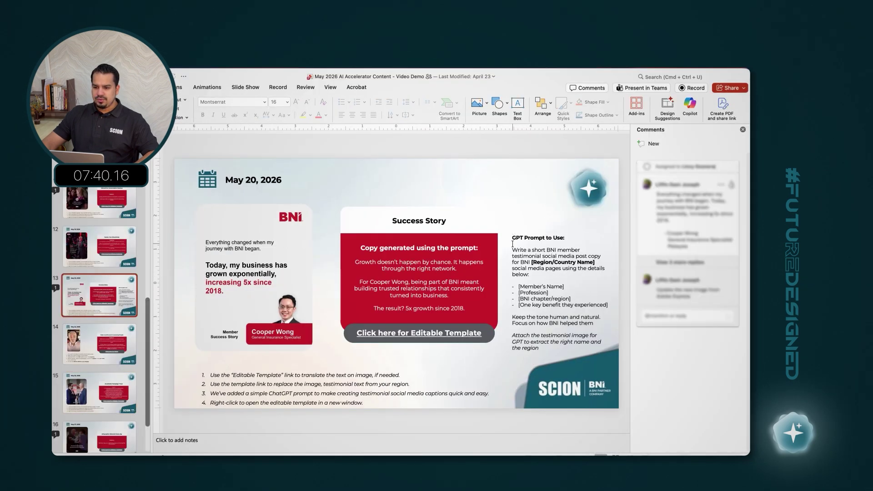
{"action": "left_click_drag", "start_coordinate": [512, 249], "coordinate": [563, 352]}
{"action": "key", "text": "super+c"}
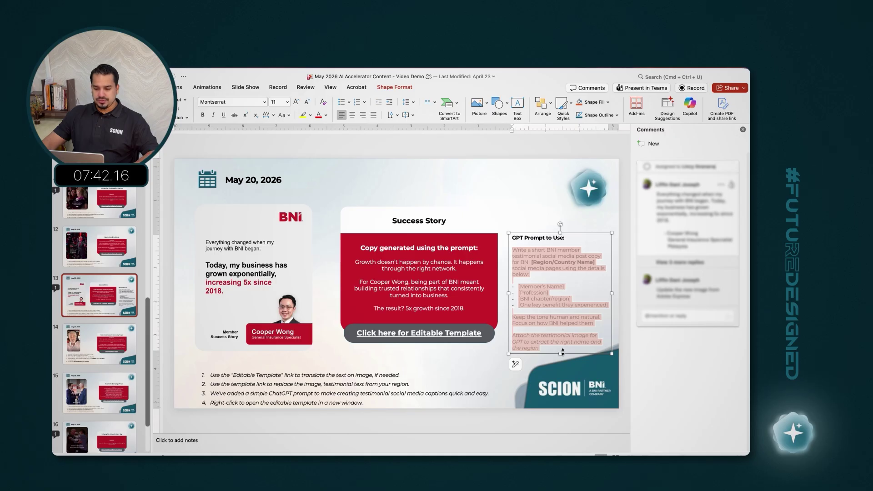
Step: Paste the copied GPT prompt above the testimonial in the ChatGPT message, separated from it by blank lines
{"action": "key", "text": "super+Tab"}
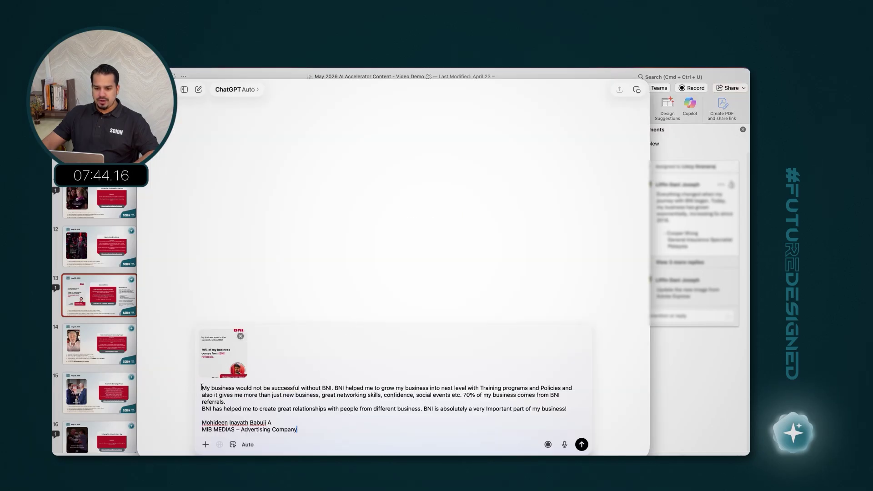
{"action": "left_click", "coordinate": [202, 388]}
{"action": "key", "text": "shift+Return"}
{"action": "key", "text": "shift+Return"}
{"action": "key", "text": "shift+Return"}
{"action": "key", "text": "Up"}
{"action": "key", "text": "super+v"}
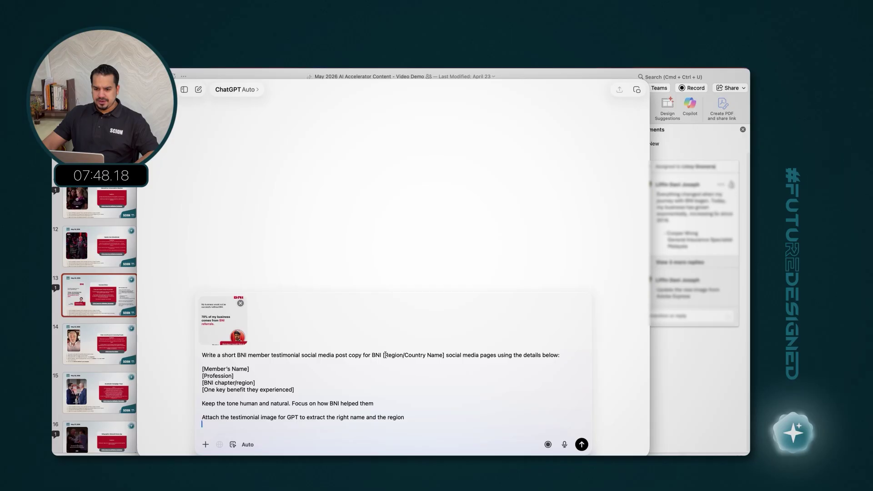
Step: Check the region on the Testimonials page and replace the [Region/Country Name] placeholder in the ChatGPT prompt with "Tirunelveli"
{"action": "left_click_drag", "start_coordinate": [385, 355], "coordinate": [444, 359]}
{"action": "key", "text": "super+Tab"}
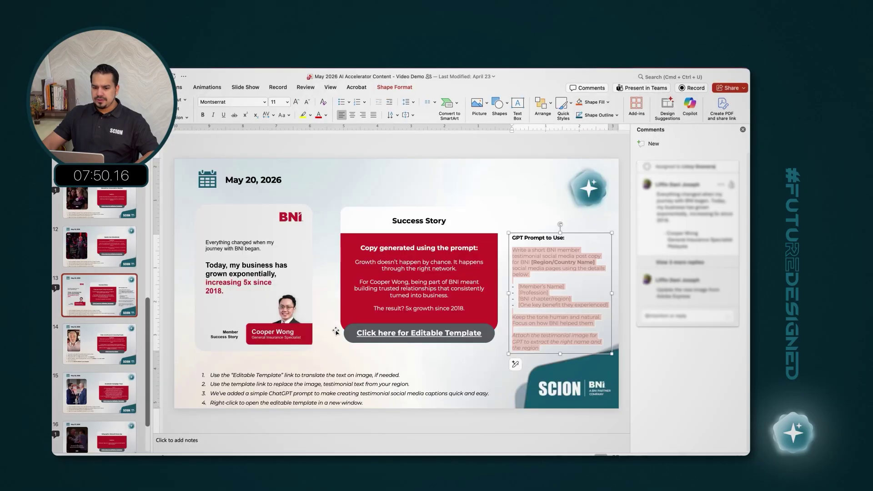
{"action": "key", "text": "super+Tab"}
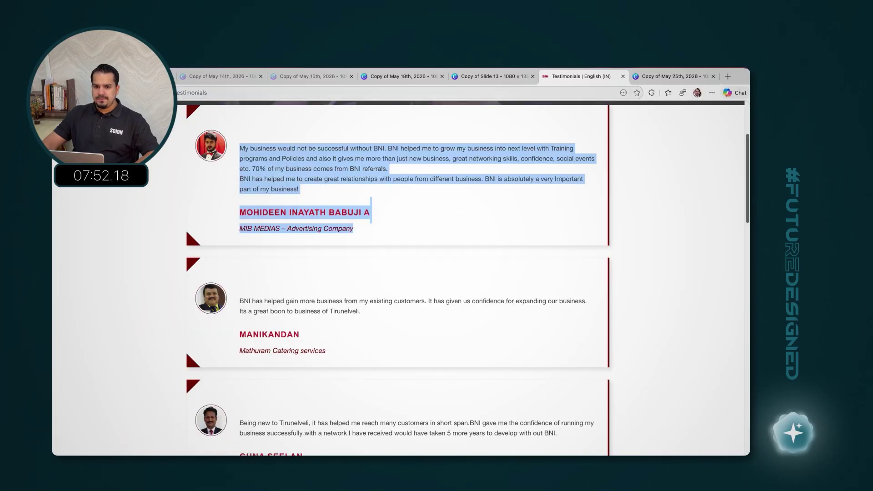
{"action": "left_click", "coordinate": [141, 93]}
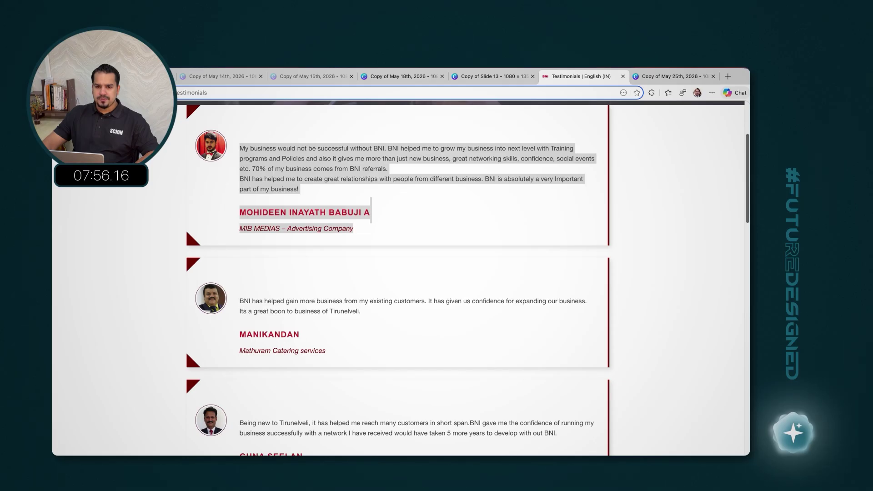
{"action": "key", "text": "super+Tab"}
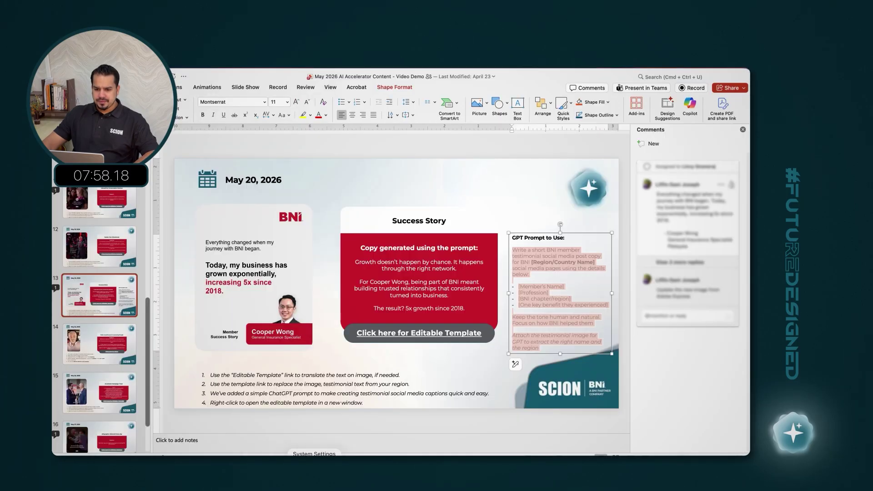
{"action": "left_click", "coordinate": [579, 470]}
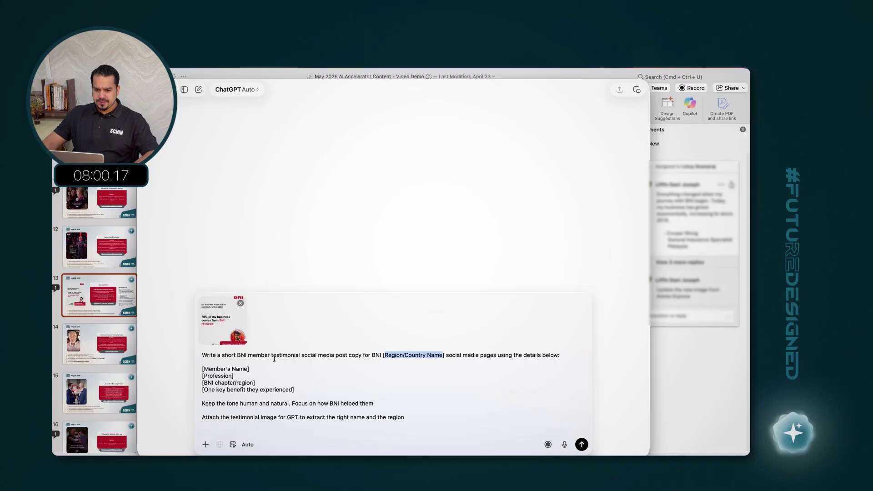
{"action": "left_click", "coordinate": [392, 364]}
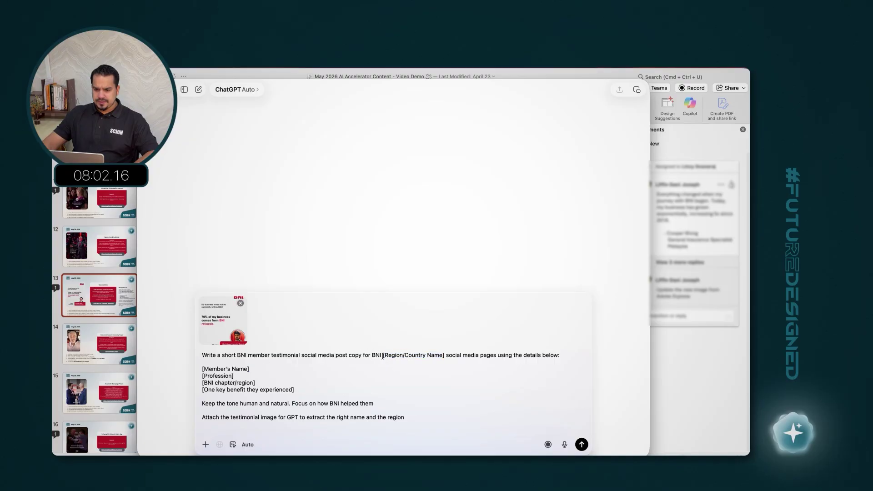
{"action": "left_click_drag", "start_coordinate": [383, 356], "coordinate": [446, 357]}
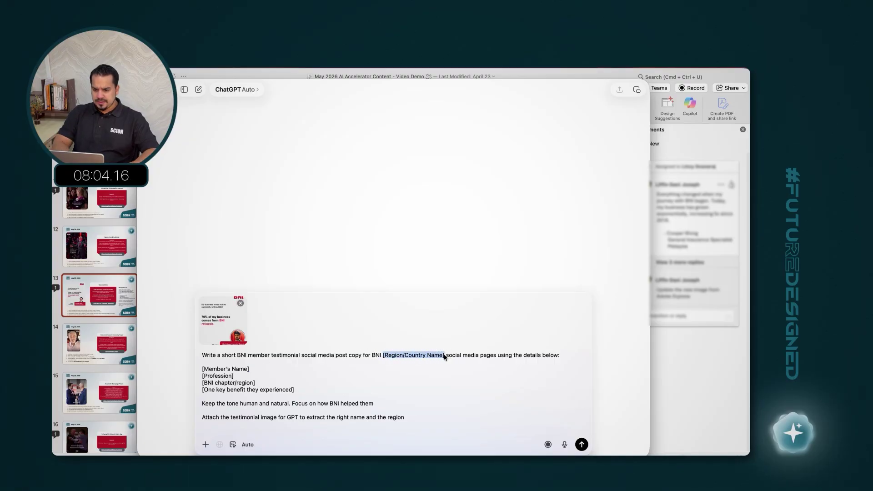
{"action": "type", "text": "Tirunelveli"}
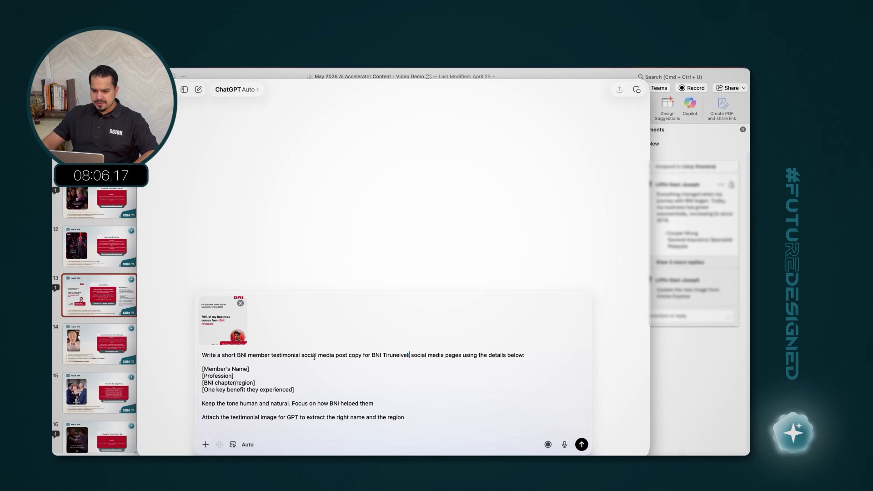
Step: Delete the four bracketed placeholder lines for name, profession, chapter and benefit from the prompt, including the leftover blank lines
{"action": "key", "text": "super+Tab"}
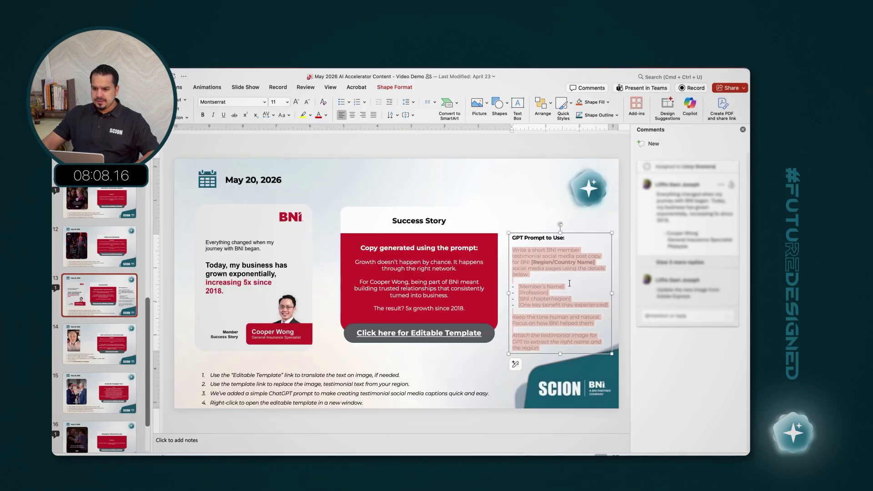
{"action": "key", "text": "super+Tab"}
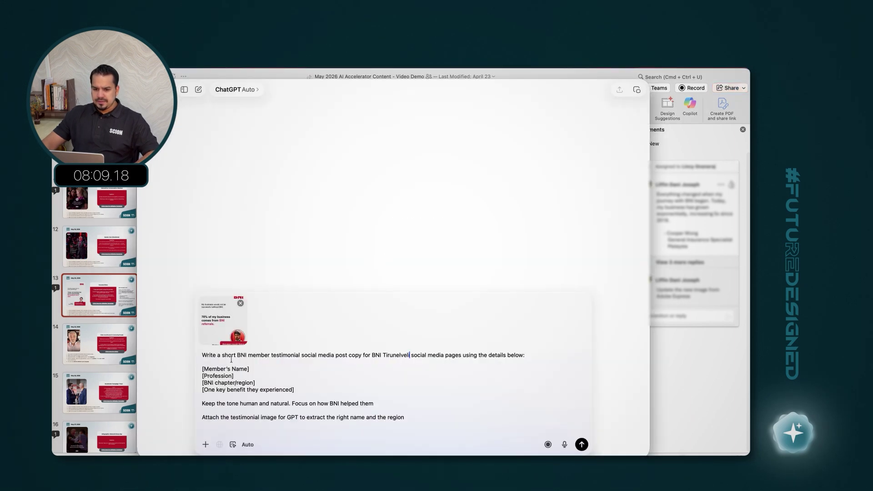
{"action": "left_click_drag", "start_coordinate": [250, 375], "coordinate": [197, 368]}
{"action": "left_click", "coordinate": [260, 380]}
{"action": "left_click_drag", "start_coordinate": [296, 390], "coordinate": [195, 367]}
{"action": "key", "text": "BackSpace"}
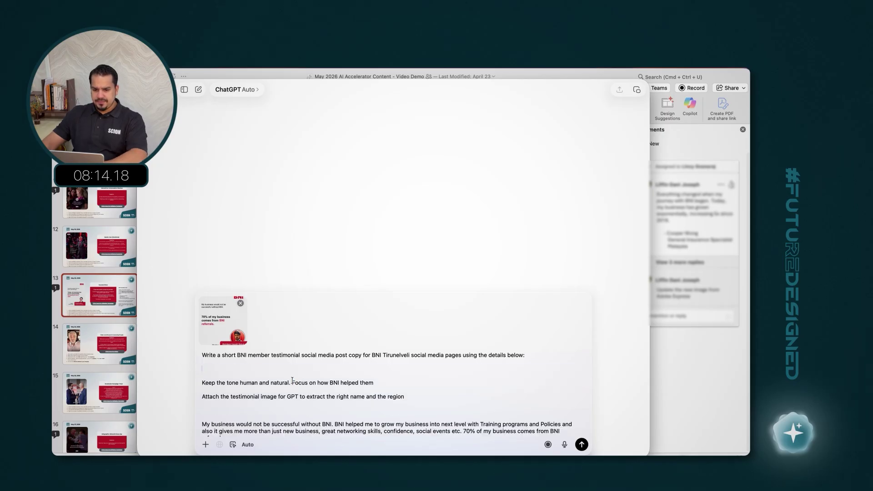
{"action": "key", "text": "BackSpace"}
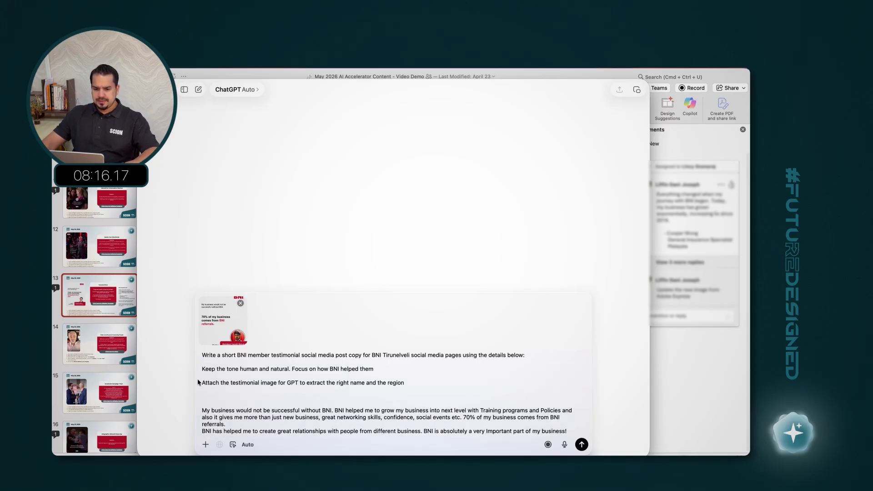
Step: Replace the "Attach the testimonial image" line with "The image is attached. Below is the full testimonial" and send the message
{"action": "left_click_drag", "start_coordinate": [430, 385], "coordinate": [203, 383]}
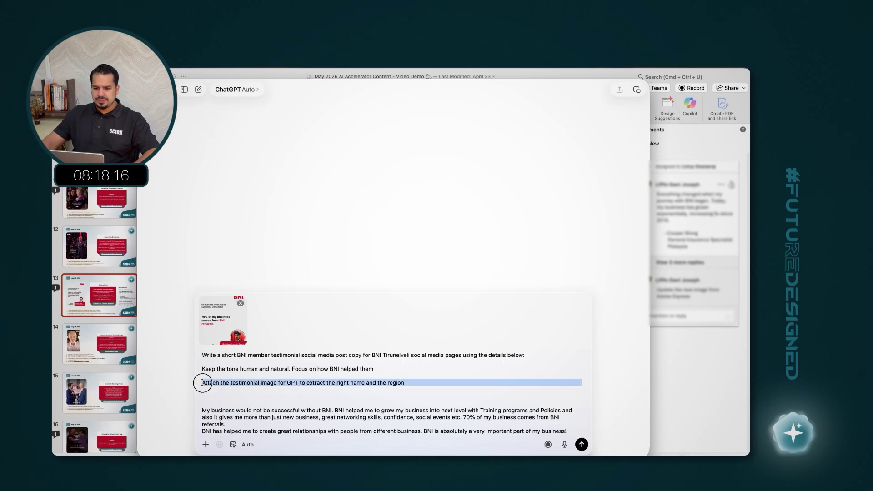
{"action": "type", "text": "The i"}
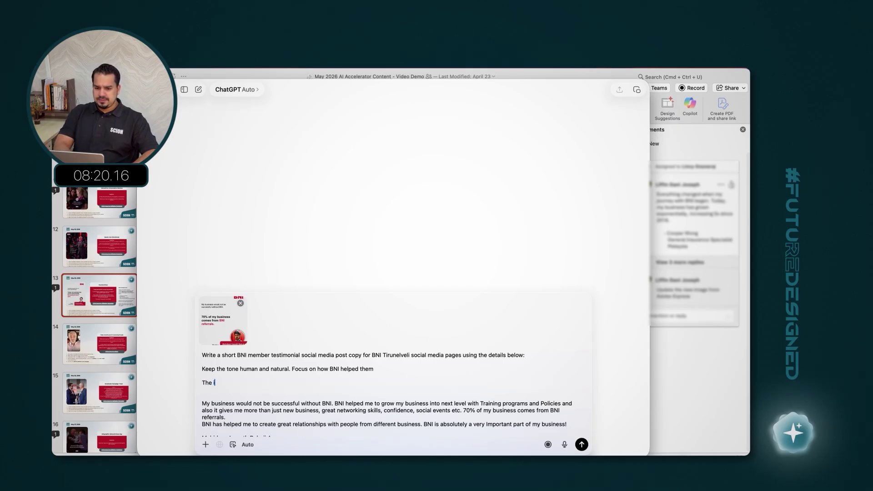
{"action": "type", "text": "mage is attached. HEr"}
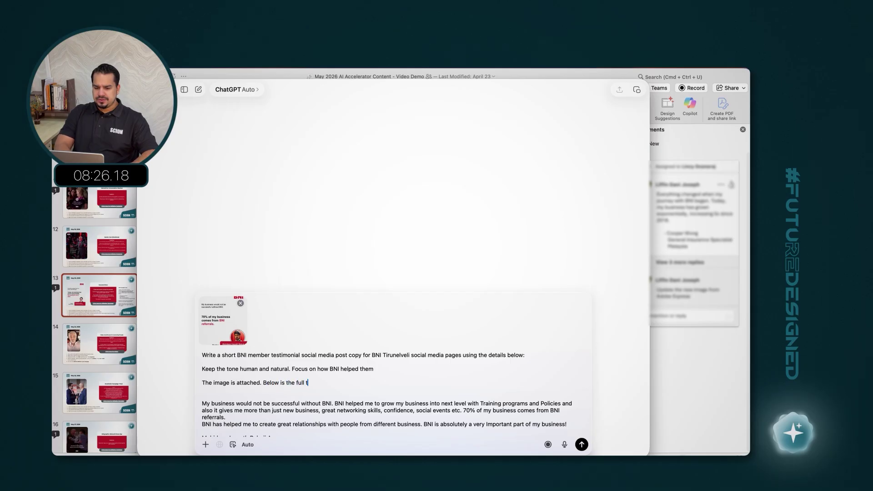
{"action": "type", "text": "nial"}
{"action": "scroll", "coordinate": [312, 387], "scroll_direction": "down", "scroll_amount": 1}
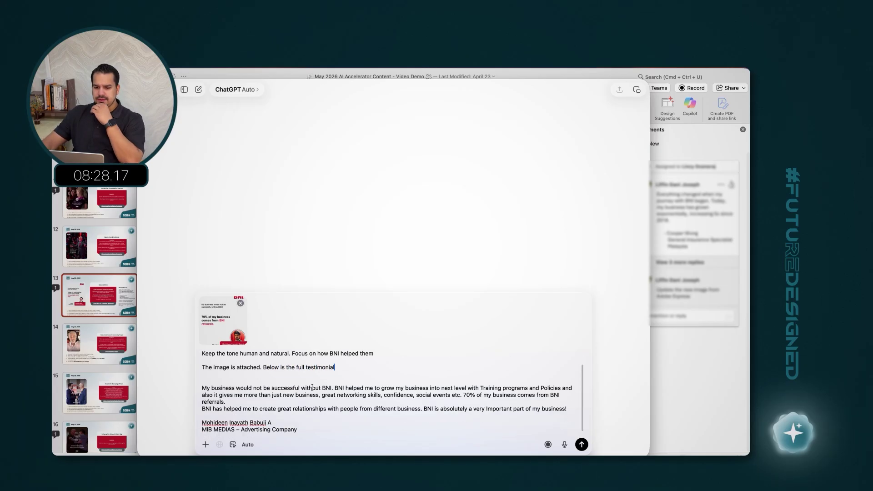
{"action": "left_click", "coordinate": [582, 444]}
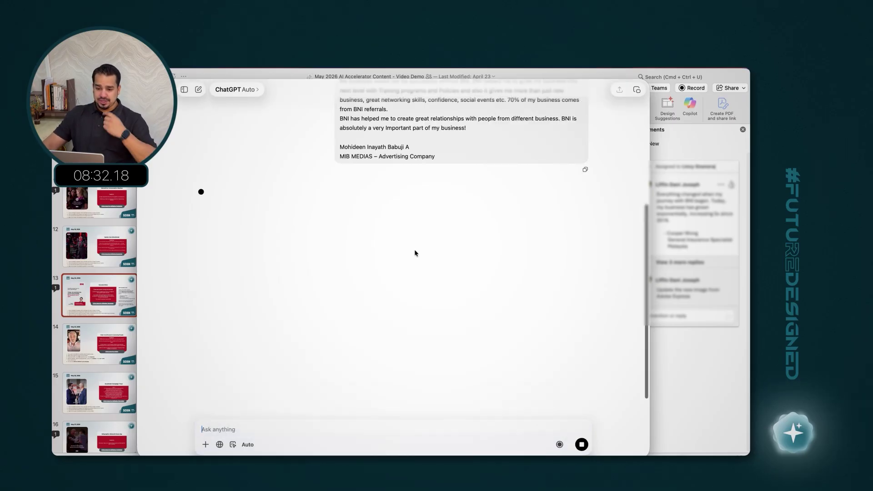
Step: Select the whole Option 2 caption with its hashtags in the ChatGPT reply and dismiss Chrome's window-reopening prompt
{"action": "left_click", "coordinate": [209, 471]}
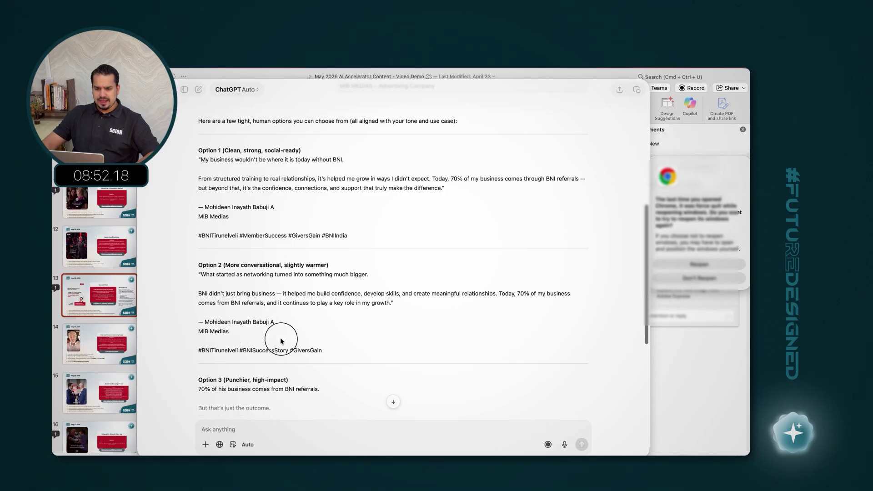
{"action": "left_click", "coordinate": [209, 276]}
{"action": "left_click_drag", "start_coordinate": [198, 276], "coordinate": [351, 351]}
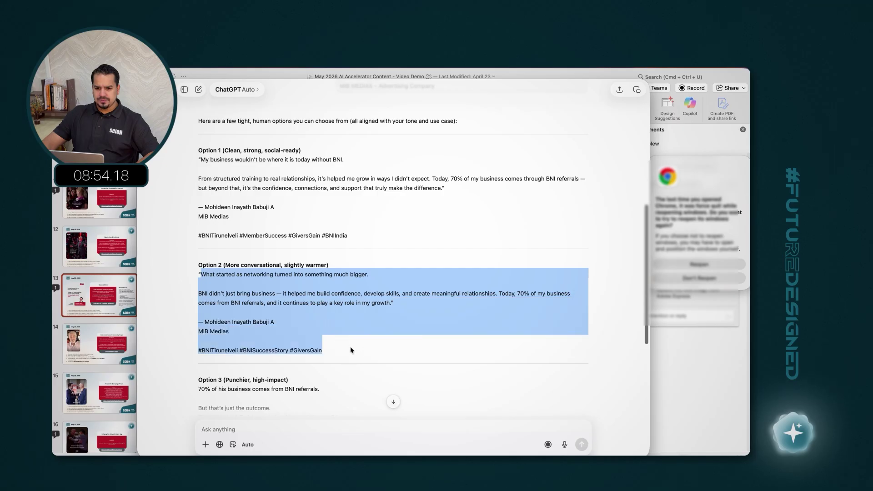
{"action": "key", "text": "super+Tab"}
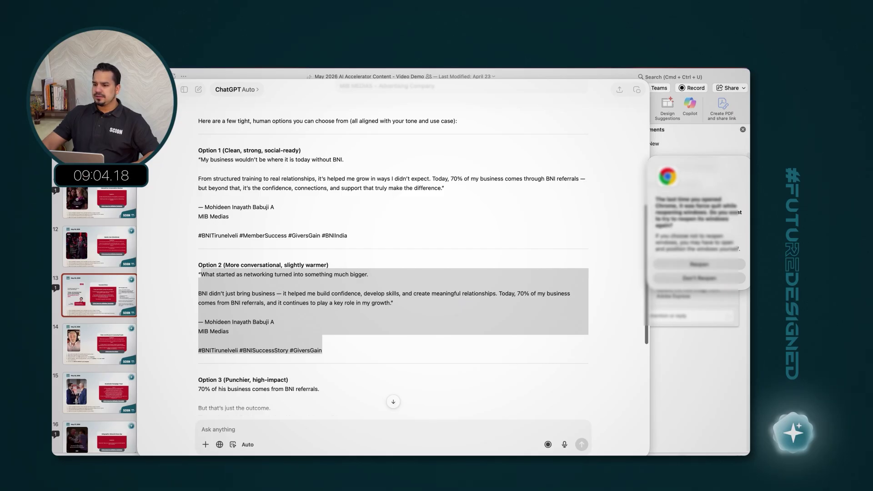
{"action": "key", "text": "Return"}
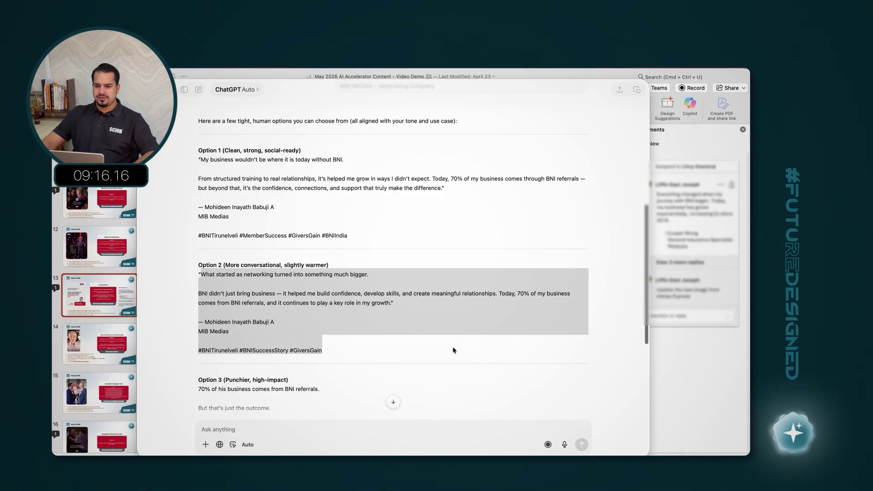
Step: In Finder's Downloads folder, select the "Copy of May" MP4 and the four "Copy of May" PNG files and AirDrop them to the phone
{"action": "left_click", "coordinate": [673, 387]}
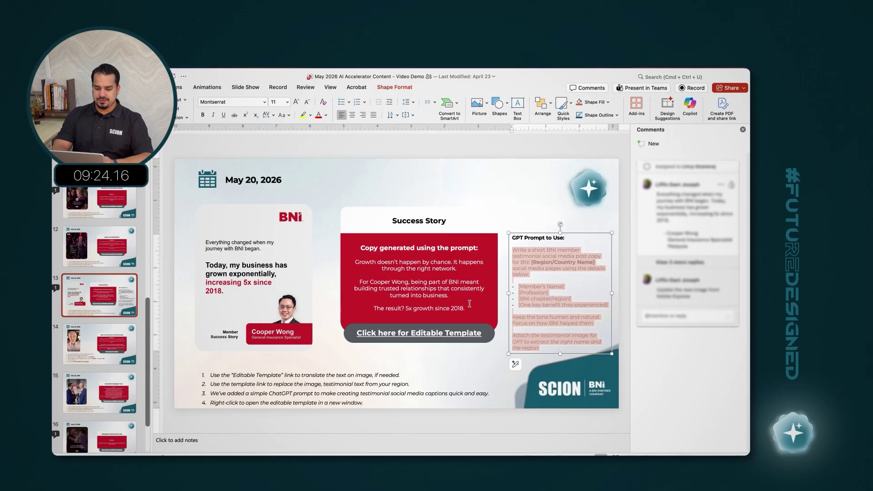
{"action": "left_click", "coordinate": [103, 467]}
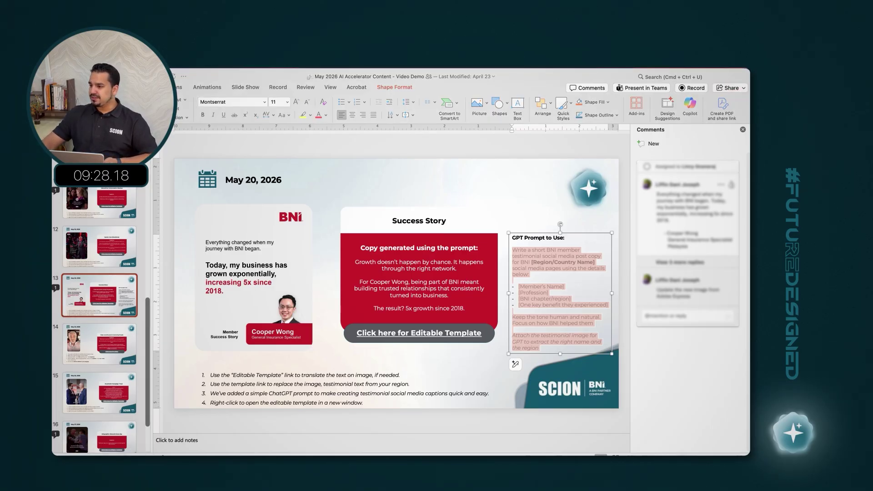
{"action": "left_click_drag", "start_coordinate": [748, 146], "coordinate": [336, 150]}
{"action": "left_click", "coordinate": [292, 180]}
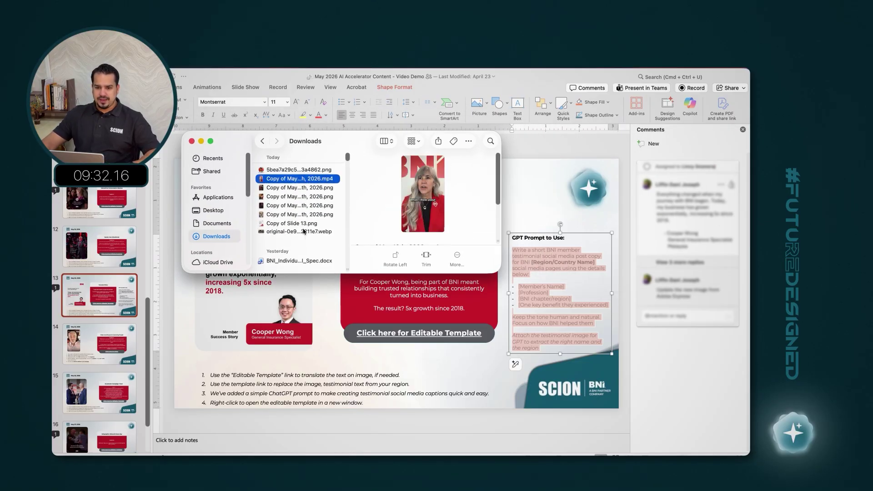
{"action": "left_click", "coordinate": [320, 216], "text": "shift"}
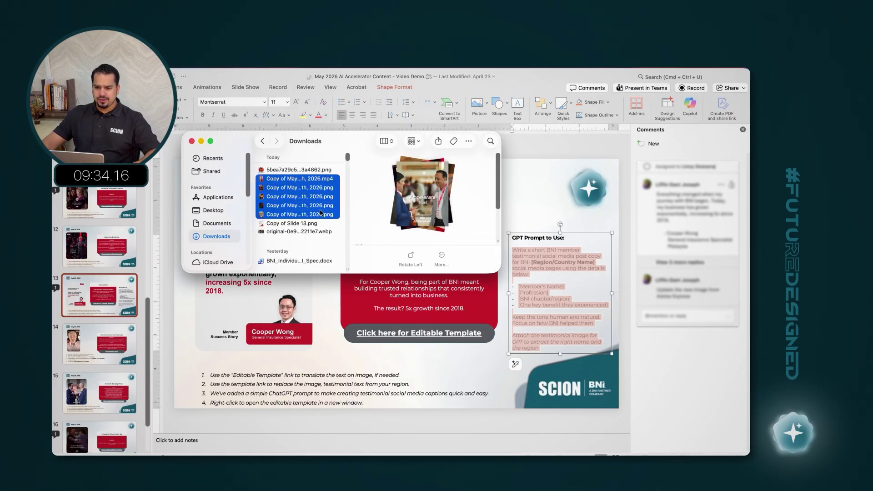
{"action": "right_click", "coordinate": [300, 179]}
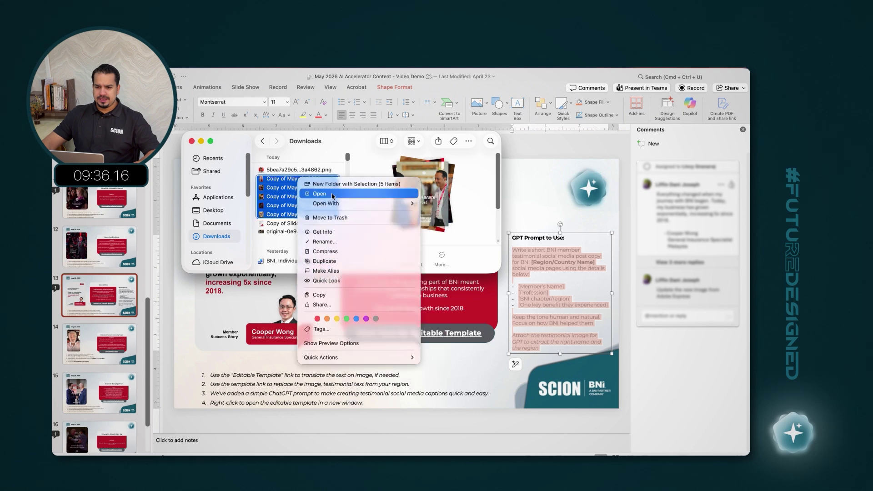
{"action": "left_click", "coordinate": [362, 309]}
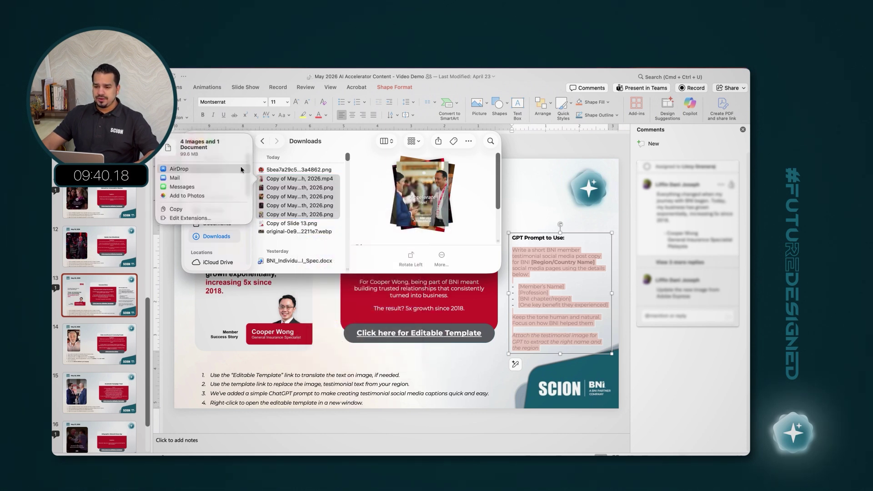
{"action": "left_click", "coordinate": [207, 170]}
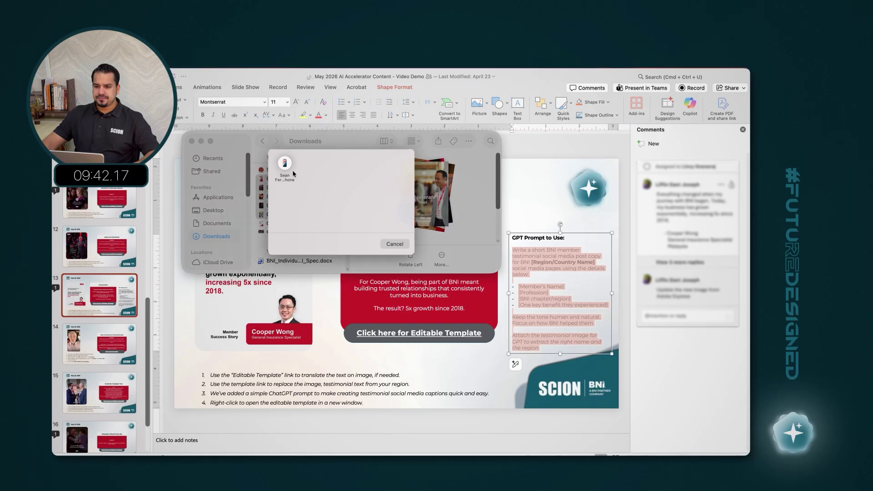
{"action": "left_click", "coordinate": [292, 197]}
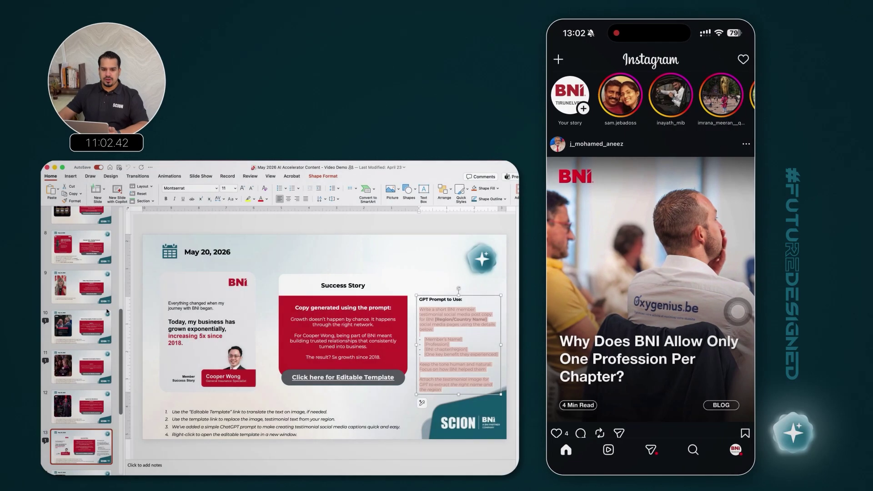
Step: Go back to the slide of an earlier May post in the PowerPoint content deck
{"action": "scroll", "coordinate": [83, 332], "scroll_direction": "up", "scroll_amount": 5}
{"action": "left_click", "coordinate": [83, 332]}
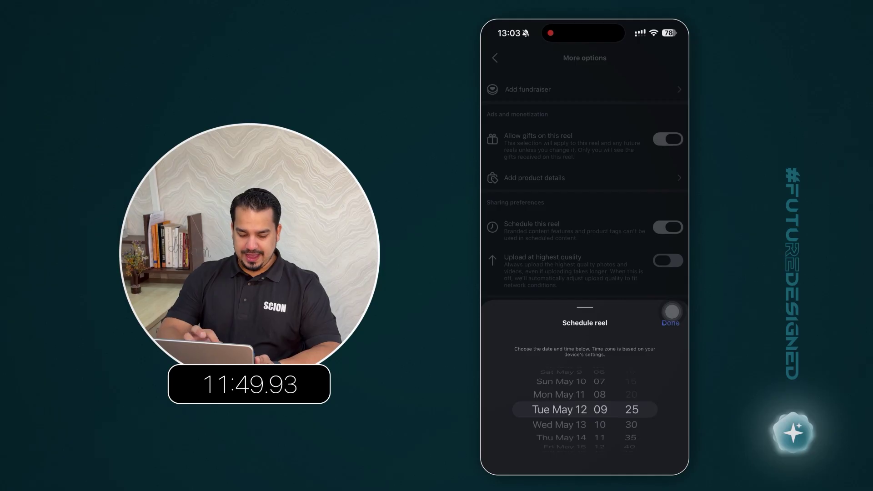
Step: Confirm Tue May 12 at 09:25 as the reel's publishing time and submit the reel for scheduling
{"action": "left_click_drag", "start_coordinate": [673, 312], "coordinate": [672, 242]}
{"action": "left_click", "coordinate": [672, 242]}
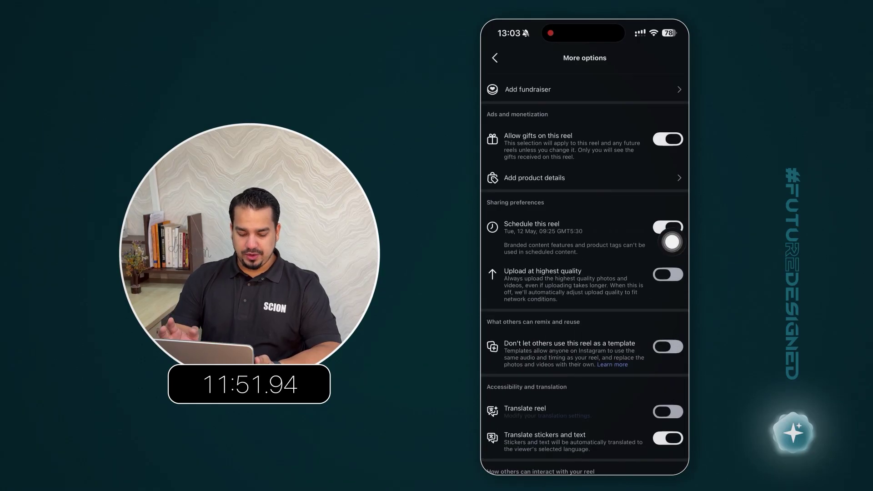
{"action": "left_click_drag", "start_coordinate": [483, 292], "coordinate": [506, 291]}
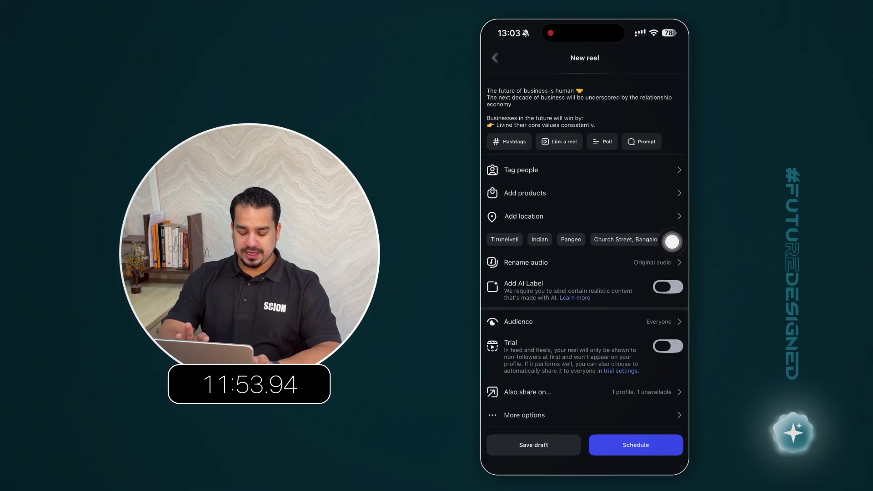
{"action": "left_click", "coordinate": [636, 446]}
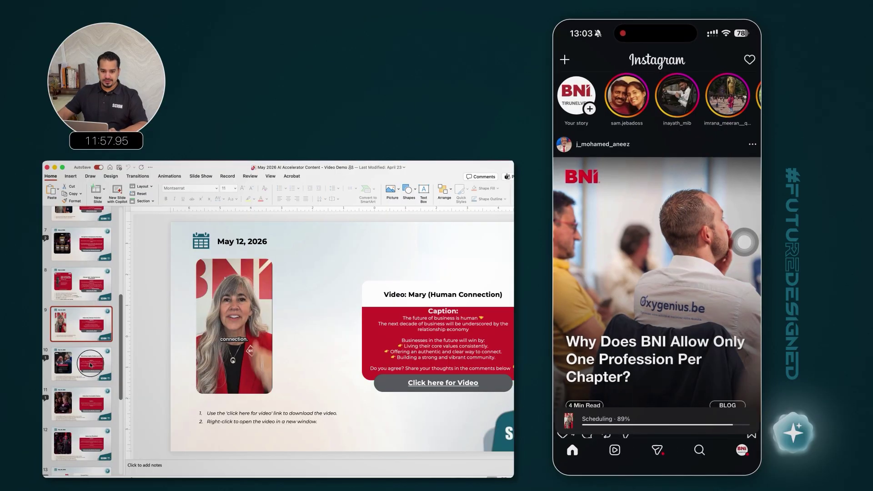
Step: Show the May 14, 2026 slide in the PowerPoint content deck and start new content in Instagram on the phone
{"action": "left_click", "coordinate": [90, 365]}
{"action": "left_click", "coordinate": [564, 59]}
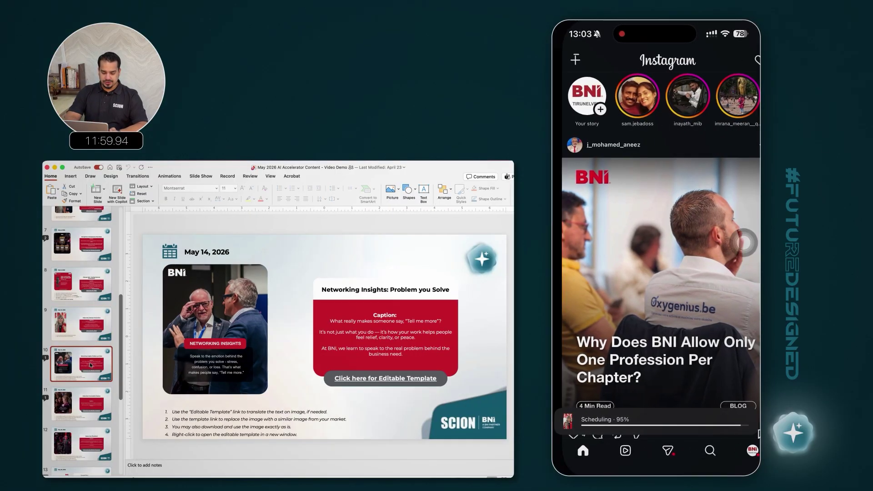
{"action": "left_click", "coordinate": [566, 449]}
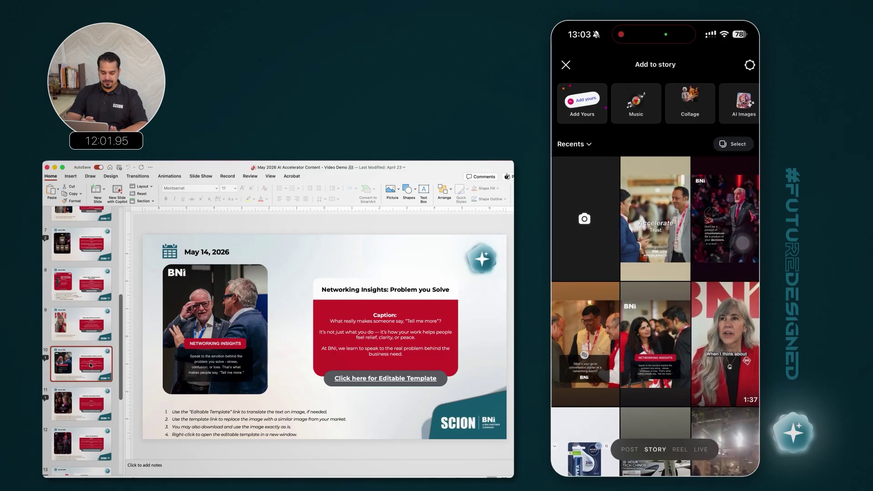
{"action": "left_click_drag", "start_coordinate": [743, 243], "coordinate": [724, 380]}
{"action": "scroll", "coordinate": [655, 282], "scroll_direction": "down", "scroll_amount": 3}
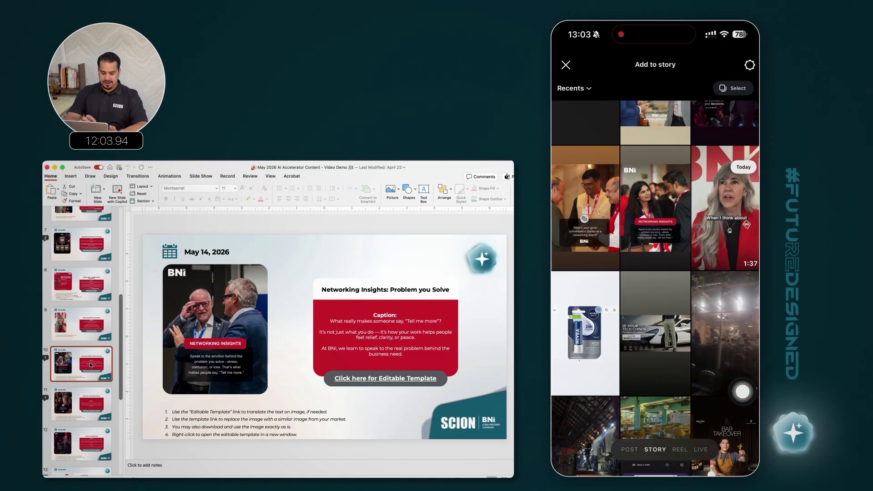
{"action": "left_click", "coordinate": [655, 207]}
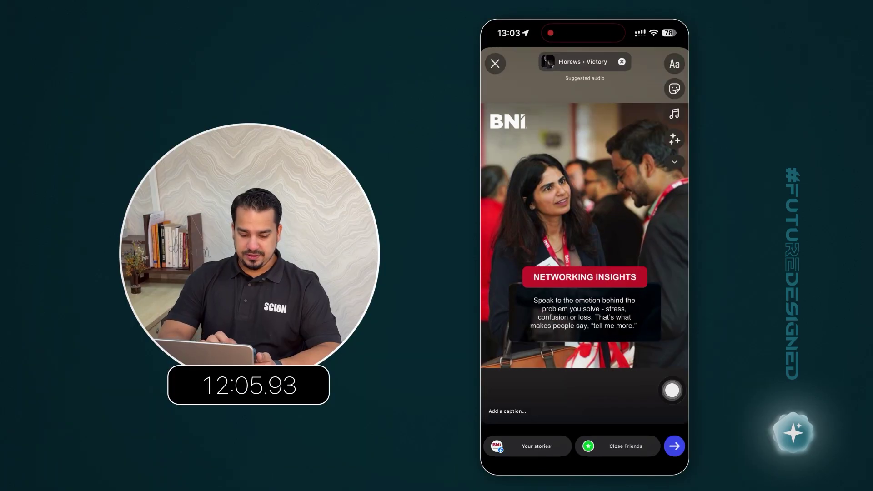
{"action": "left_click", "coordinate": [495, 64]}
Step: Choose the "Networking Insights" image for a new Instagram feed post and continue to its caption and sharing details
{"action": "left_click", "coordinate": [561, 448]}
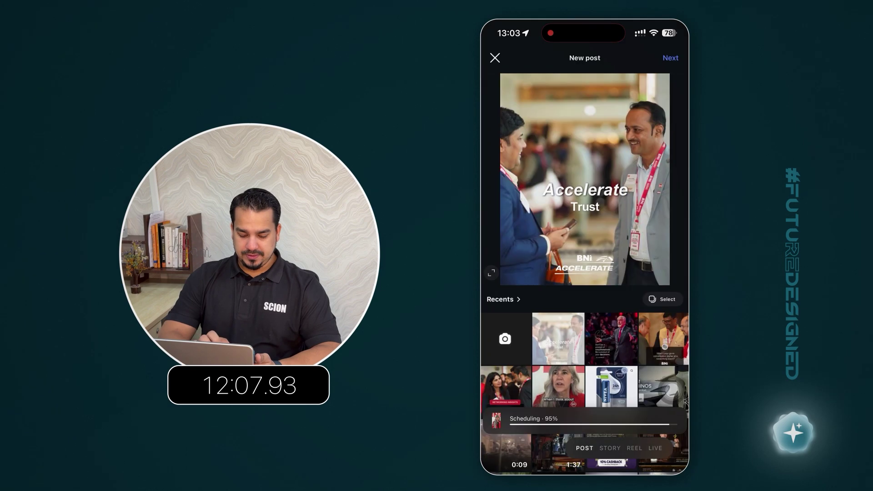
{"action": "scroll", "coordinate": [585, 355], "scroll_direction": "down", "scroll_amount": 5}
{"action": "left_click", "coordinate": [505, 181]}
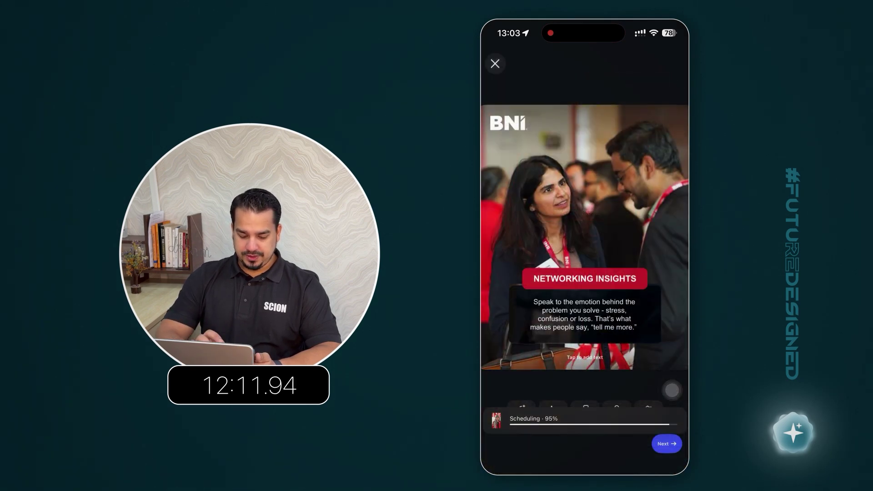
{"action": "left_click", "coordinate": [667, 444]}
Step: Copy the "What really makes someone say, "Tell me more"?" caption from the Telegram chat and return to the Instagram post
{"action": "left_click_drag", "start_coordinate": [584, 470], "coordinate": [635, 419]}
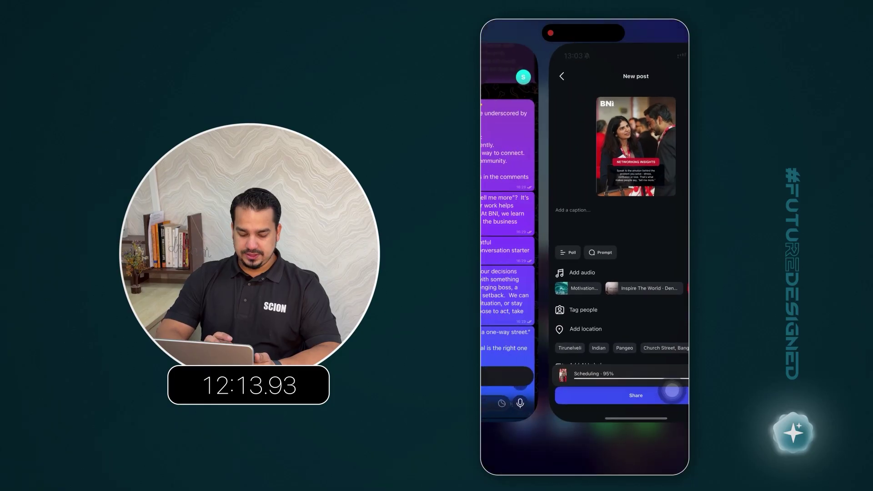
{"action": "left_click", "coordinate": [588, 253]}
{"action": "left_click", "coordinate": [591, 225]}
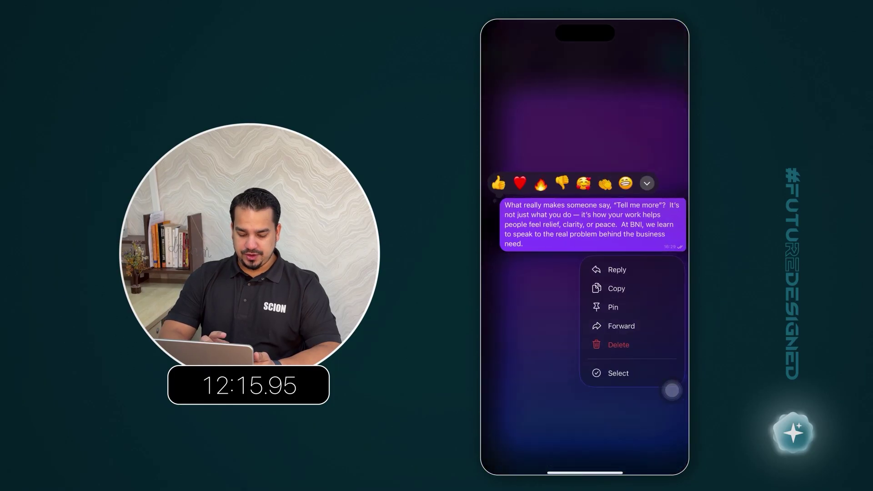
{"action": "left_click", "coordinate": [617, 289]}
{"action": "left_click_drag", "start_coordinate": [585, 471], "coordinate": [632, 409]}
{"action": "left_click", "coordinate": [566, 255]}
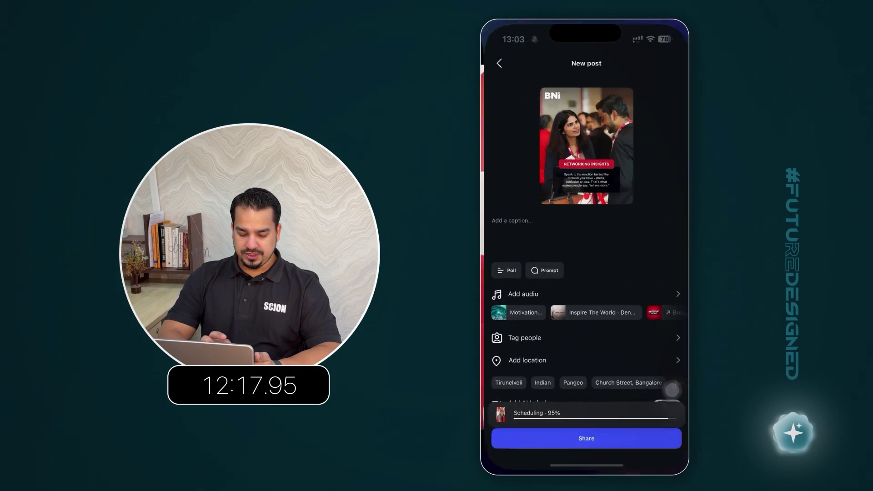
Step: Paste the copied text as the caption of the Networking Insights post and accept it
{"action": "left_click", "coordinate": [513, 221]}
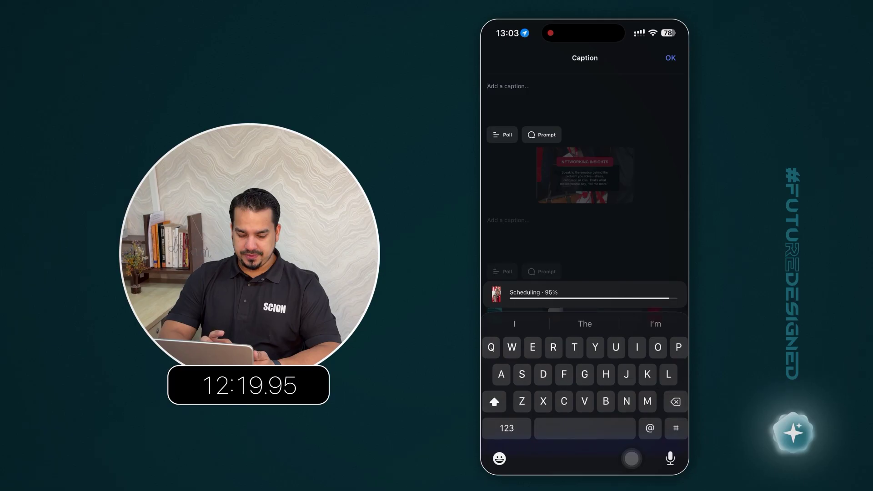
{"action": "left_click", "coordinate": [508, 86]}
{"action": "left_click", "coordinate": [506, 107]}
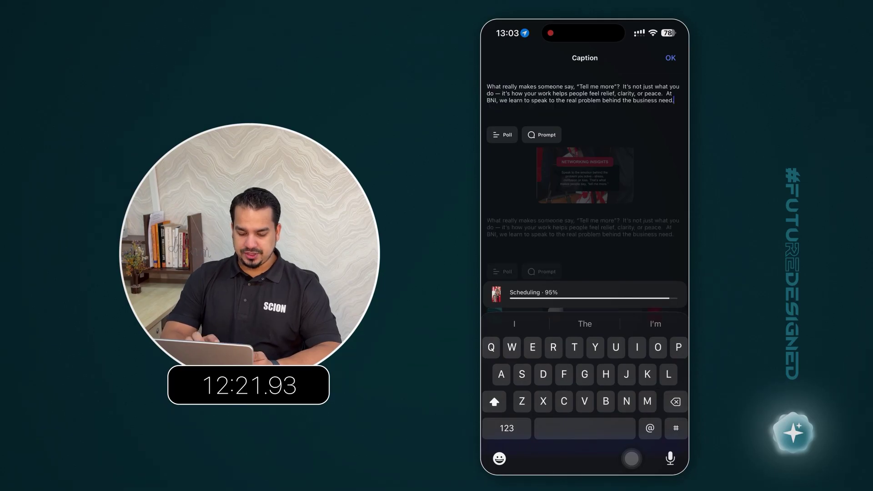
{"action": "left_click", "coordinate": [670, 57]}
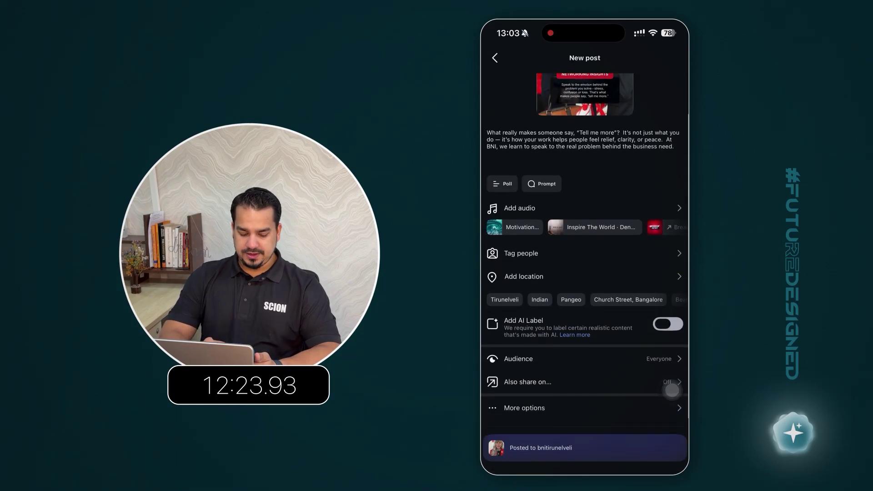
Step: Turn on scheduling for the Networking Insights post and set it to Thu May 14 at 09:25
{"action": "left_click", "coordinate": [672, 407]}
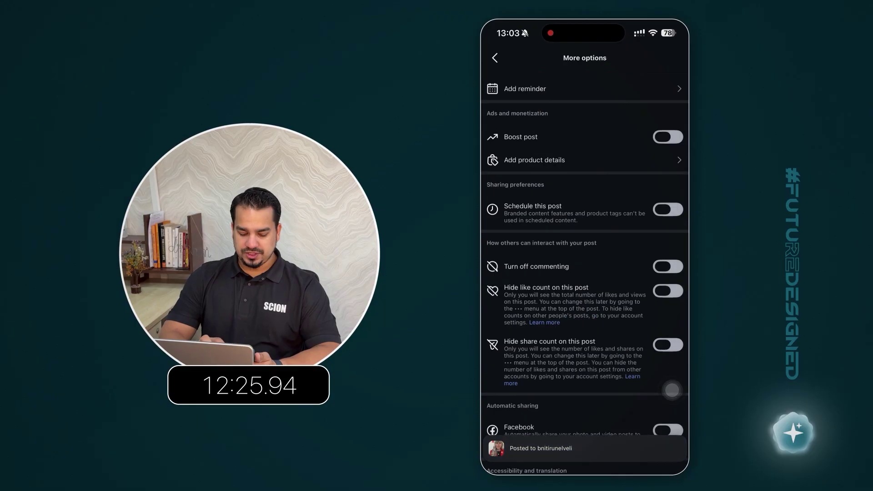
{"action": "left_click", "coordinate": [667, 210]}
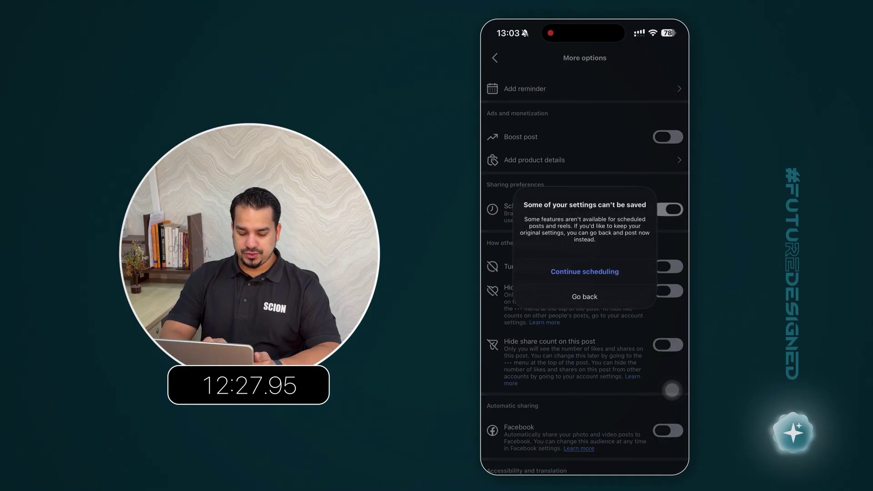
{"action": "left_click", "coordinate": [585, 272]}
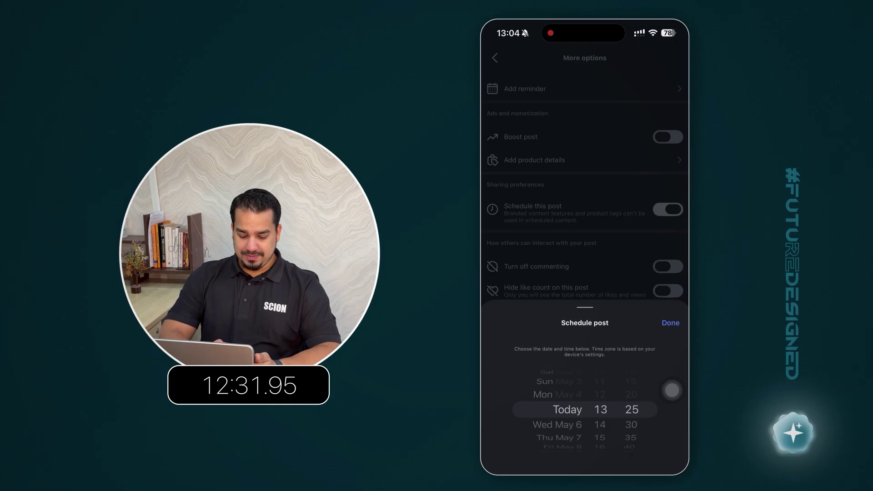
{"action": "scroll", "coordinate": [560, 409], "scroll_direction": "down", "scroll_amount": 7}
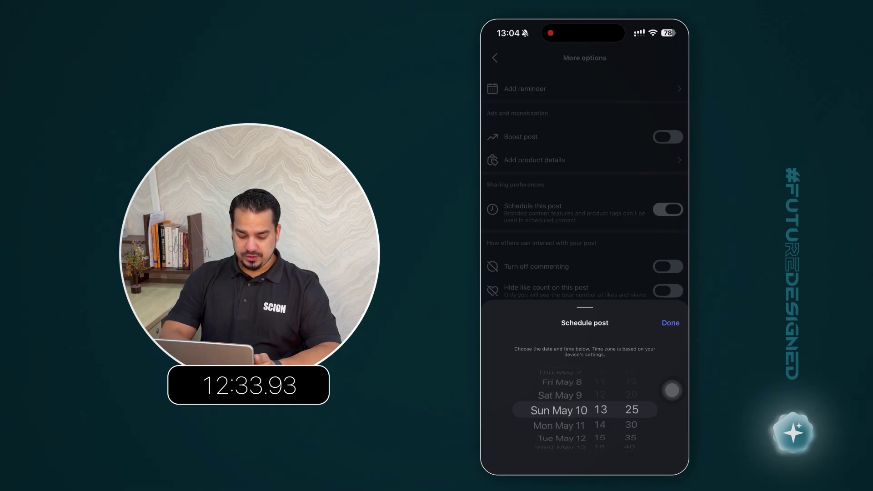
{"action": "scroll", "coordinate": [560, 409], "scroll_direction": "down", "scroll_amount": 2}
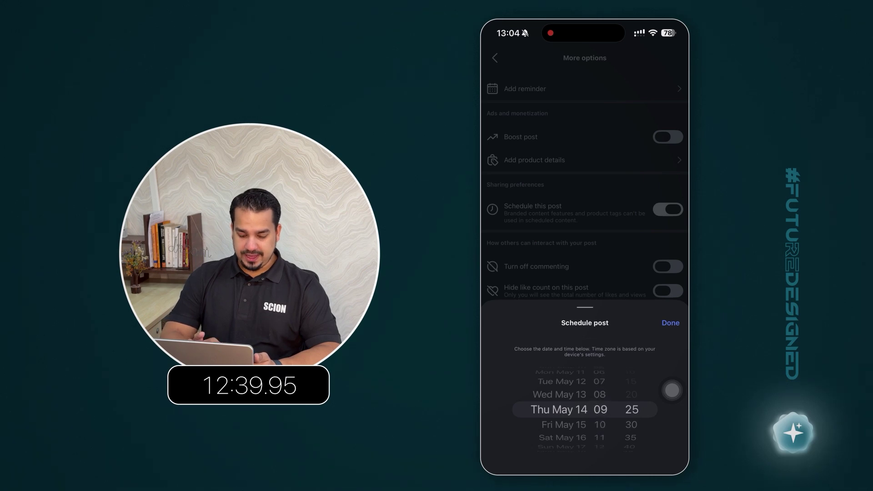
{"action": "left_click", "coordinate": [671, 323]}
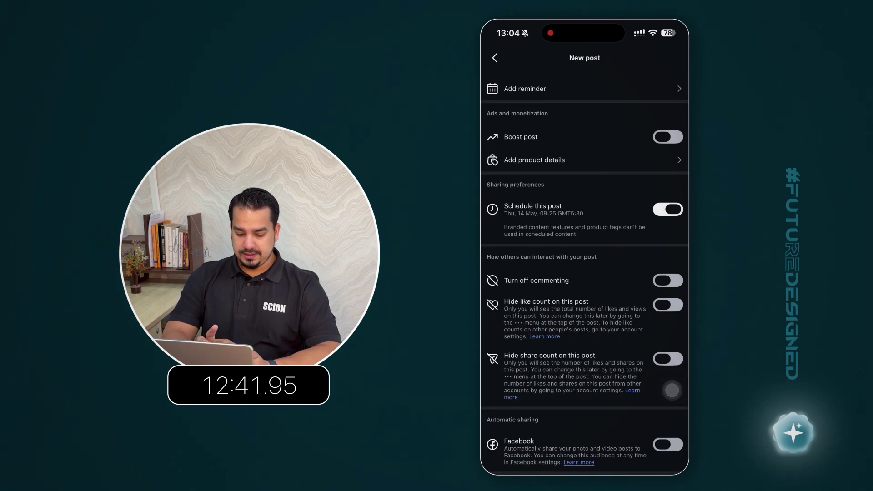
Step: Submit the Networking Insights post for scheduling, continuing past the settings notice and keeping the current Facebook sharing settings
{"action": "left_click", "coordinate": [495, 58]}
{"action": "left_click", "coordinate": [585, 445]}
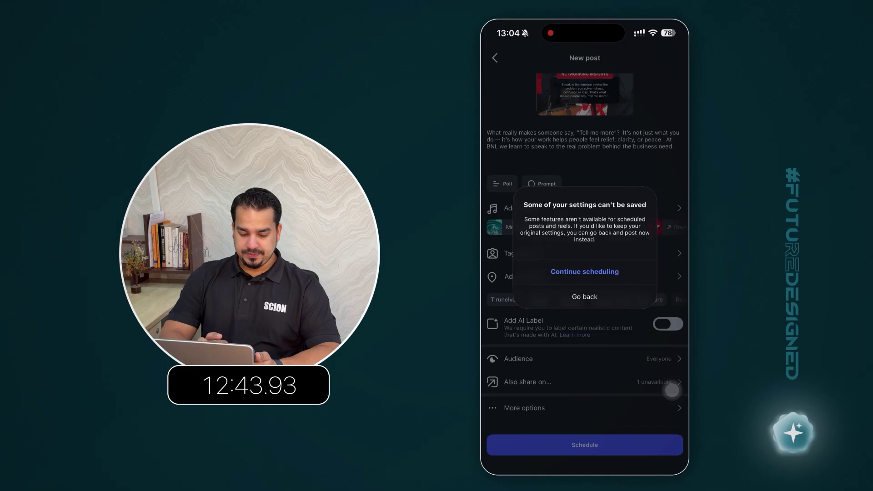
{"action": "left_click", "coordinate": [585, 271]}
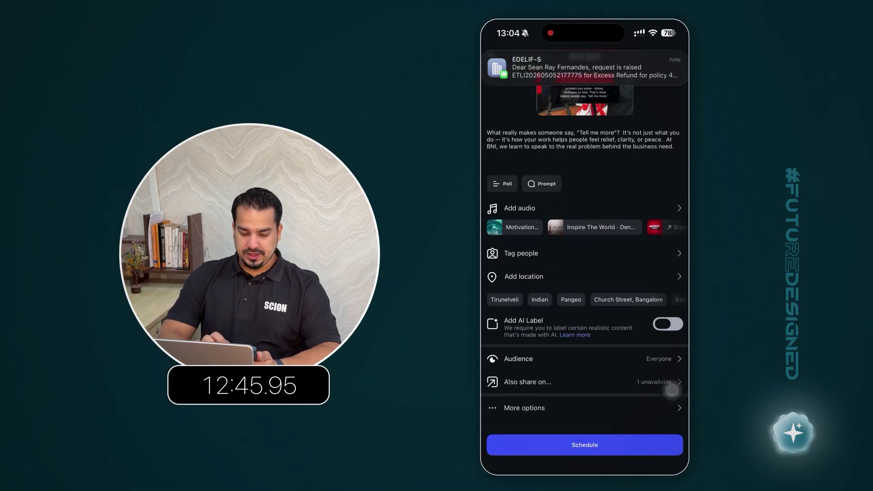
{"action": "left_click", "coordinate": [672, 390]}
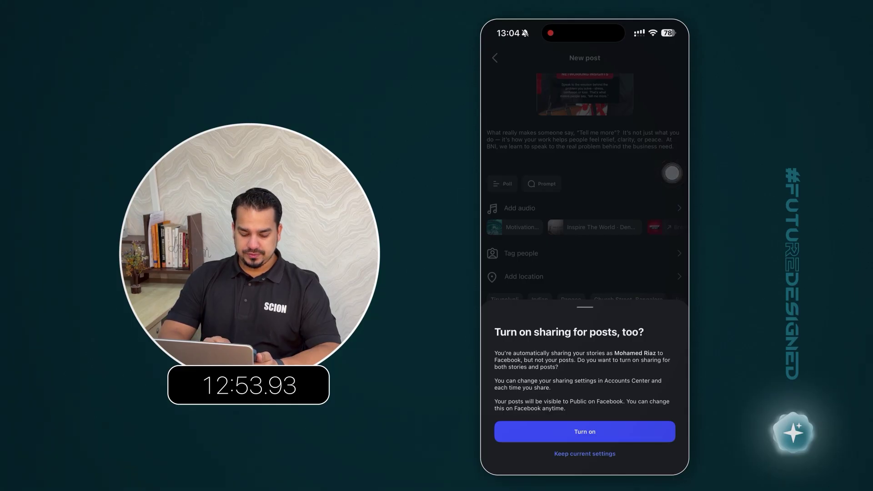
{"action": "left_click", "coordinate": [585, 454]}
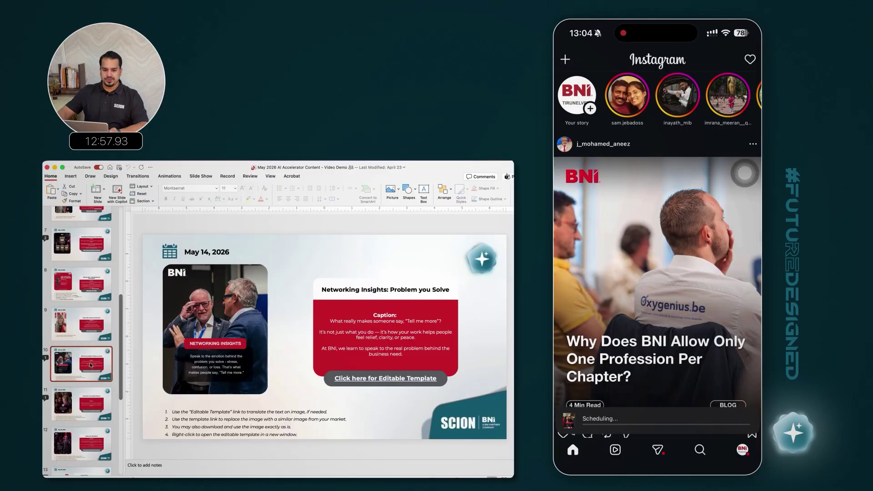
Step: Show the May 15, 2026 "Interactive: Conversation Starters" slide in the PowerPoint content deck
{"action": "left_click", "coordinate": [82, 408]}
{"action": "left_click_drag", "start_coordinate": [591, 296], "coordinate": [733, 296]}
{"action": "left_click_drag", "start_coordinate": [657, 346], "coordinate": [657, 182]}
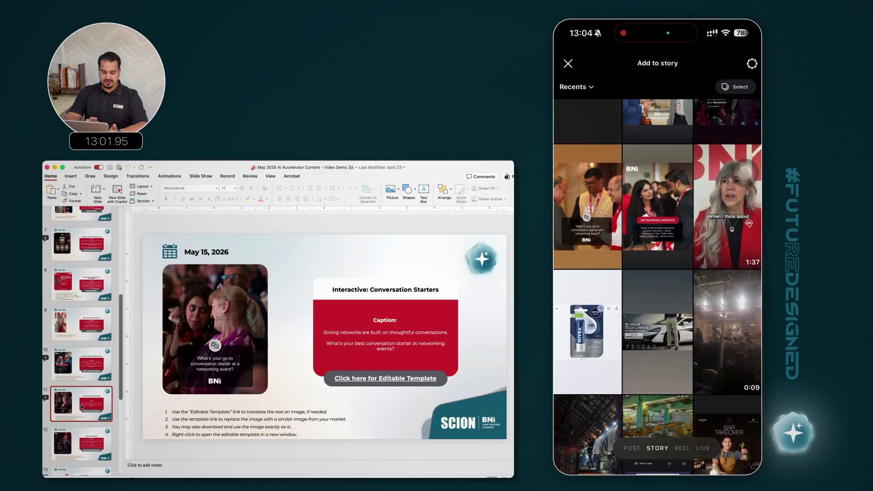
{"action": "left_click", "coordinate": [587, 205]}
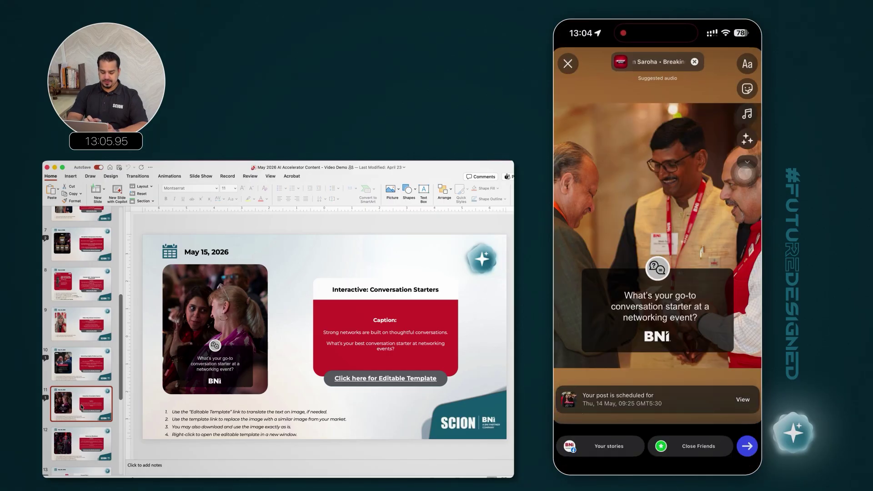
{"action": "left_click", "coordinate": [568, 63]}
{"action": "left_click", "coordinate": [631, 448]}
{"action": "scroll", "coordinate": [658, 391], "scroll_direction": "down", "scroll_amount": 10}
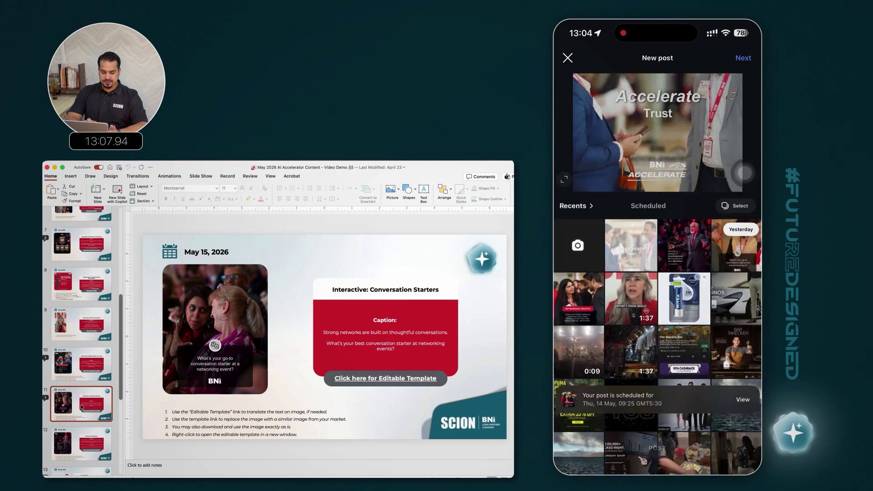
{"action": "scroll", "coordinate": [658, 182], "scroll_direction": "up", "scroll_amount": 5}
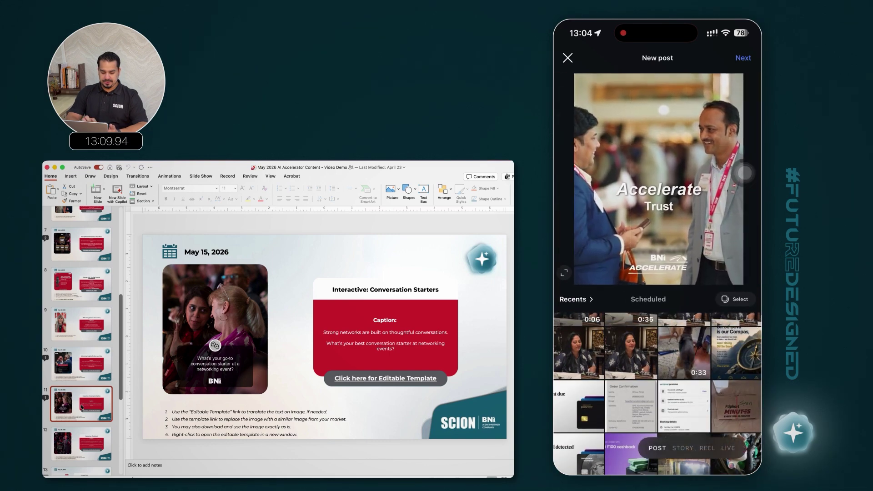
{"action": "left_click", "coordinate": [568, 58]}
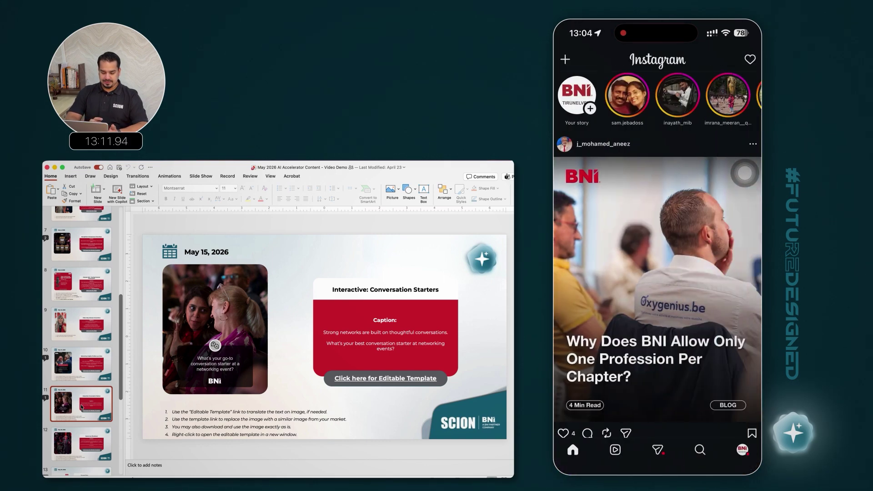
Step: Start a new Instagram feed post with the "What's your go-to conversation starter at a networking event?" image and continue to its details
{"action": "left_click", "coordinate": [565, 59]}
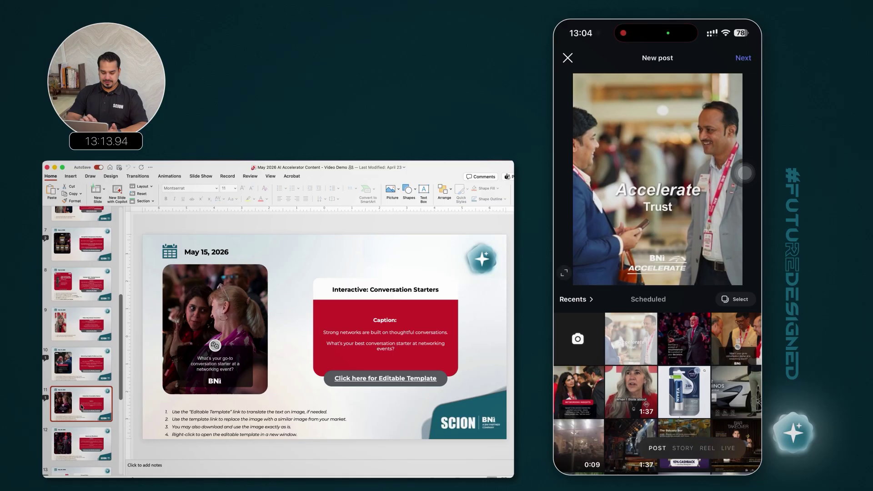
{"action": "scroll", "coordinate": [657, 391], "scroll_direction": "down", "scroll_amount": 3}
{"action": "scroll", "coordinate": [658, 364], "scroll_direction": "down", "scroll_amount": 3}
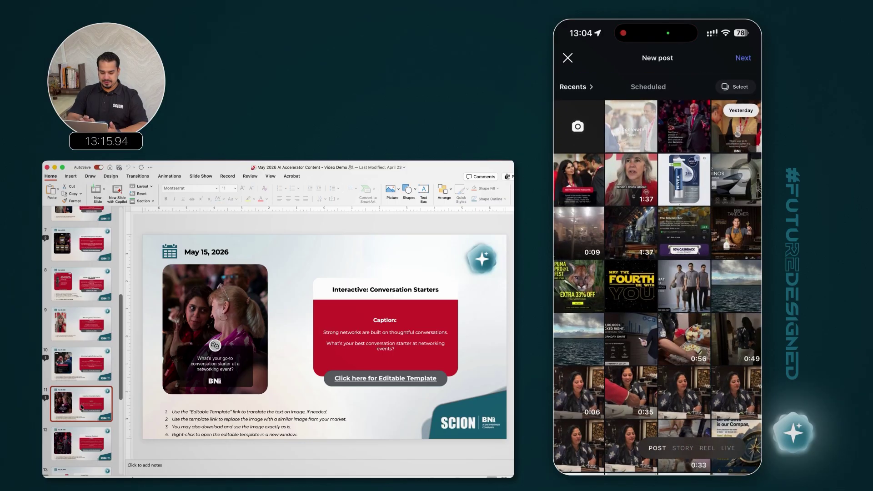
{"action": "left_click", "coordinate": [737, 130]}
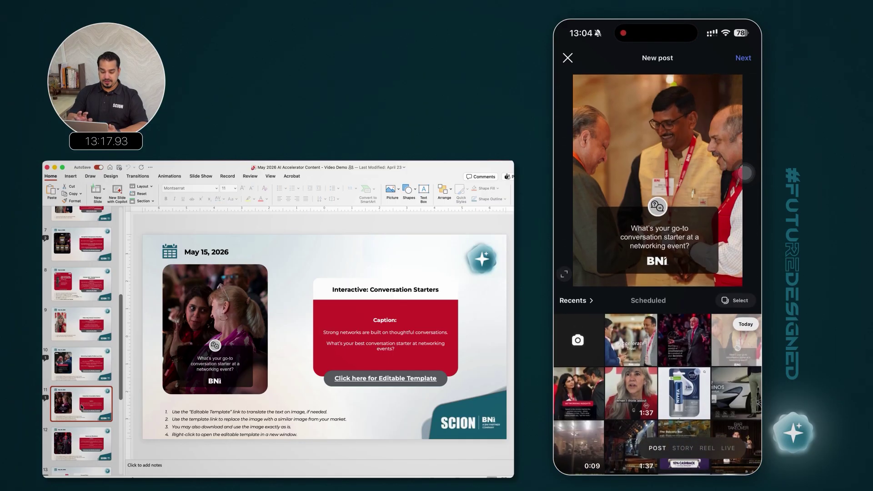
{"action": "left_click", "coordinate": [743, 57]}
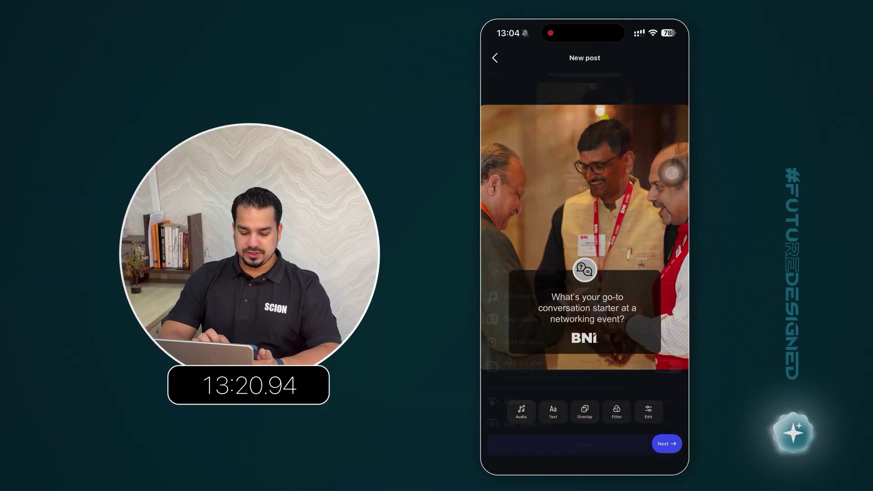
Step: Switch to Telegram and copy the message "Strong networks are built on thoughtful conversations. What's your best conversation starter at networking events?"
{"action": "left_click_drag", "start_coordinate": [585, 472], "coordinate": [592, 318]}
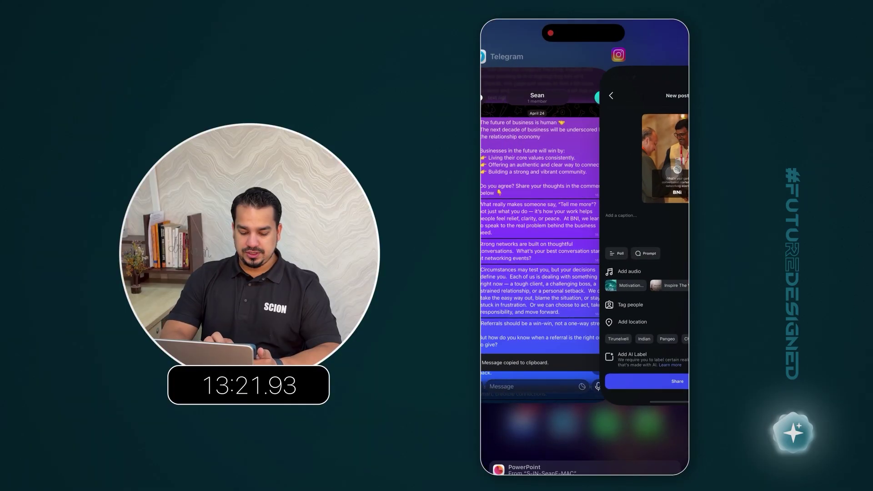
{"action": "left_click", "coordinate": [586, 255]}
{"action": "left_click", "coordinate": [591, 269]}
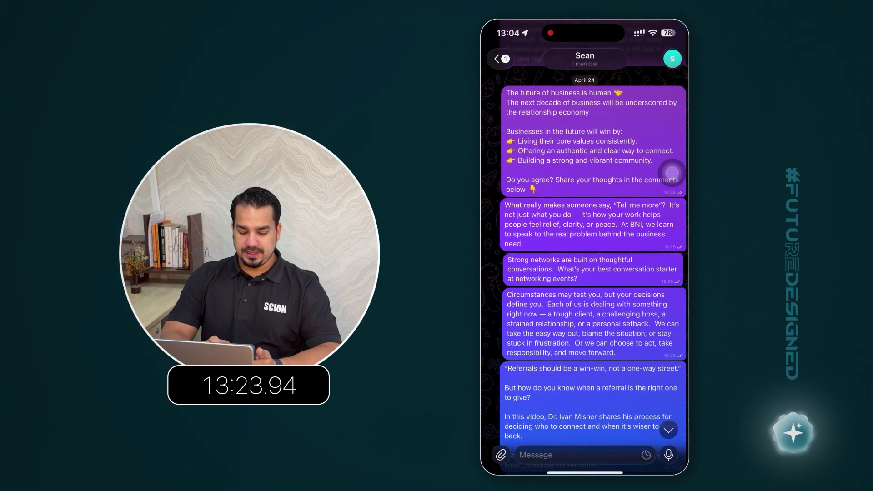
{"action": "left_click", "coordinate": [612, 320]}
Step: Switch back to Instagram and paste the copied "Strong networks" text as the conversation starter post's caption
{"action": "left_click_drag", "start_coordinate": [585, 472], "coordinate": [592, 318]}
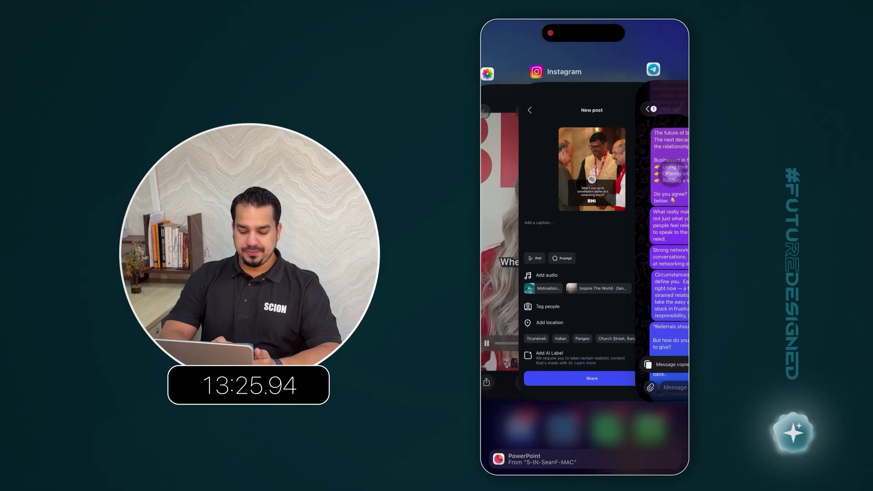
{"action": "left_click", "coordinate": [584, 245]}
{"action": "left_click", "coordinate": [509, 221]}
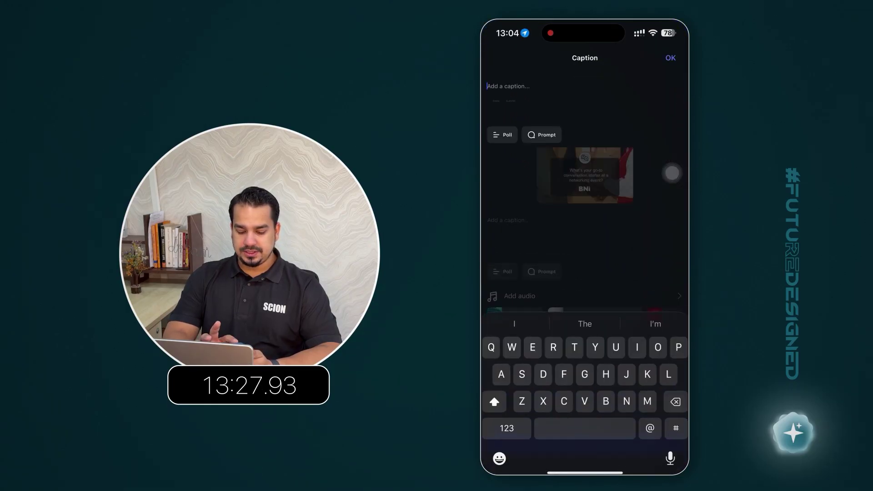
{"action": "left_click", "coordinate": [487, 86]}
{"action": "left_click", "coordinate": [525, 106]}
{"action": "left_click", "coordinate": [671, 58]}
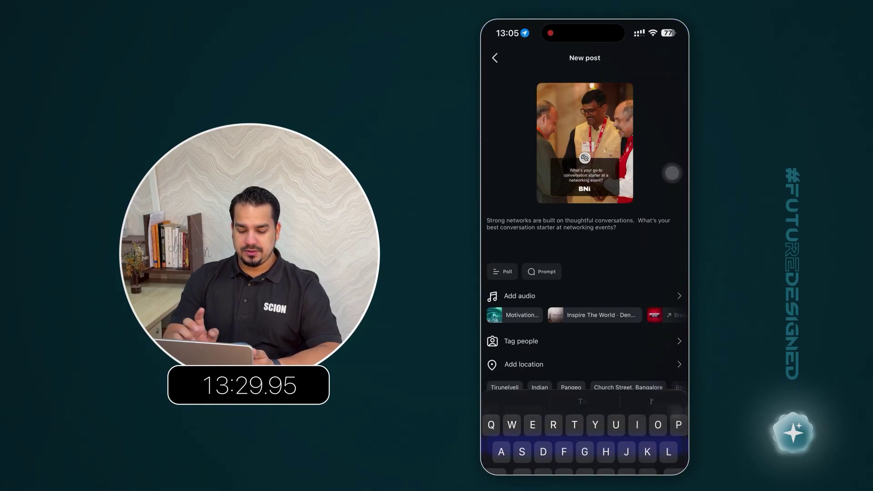
Step: Turn on scheduling for the conversation starter post and set it to Fri May 15 at 09:30
{"action": "scroll", "coordinate": [672, 173], "scroll_direction": "down", "scroll_amount": 3}
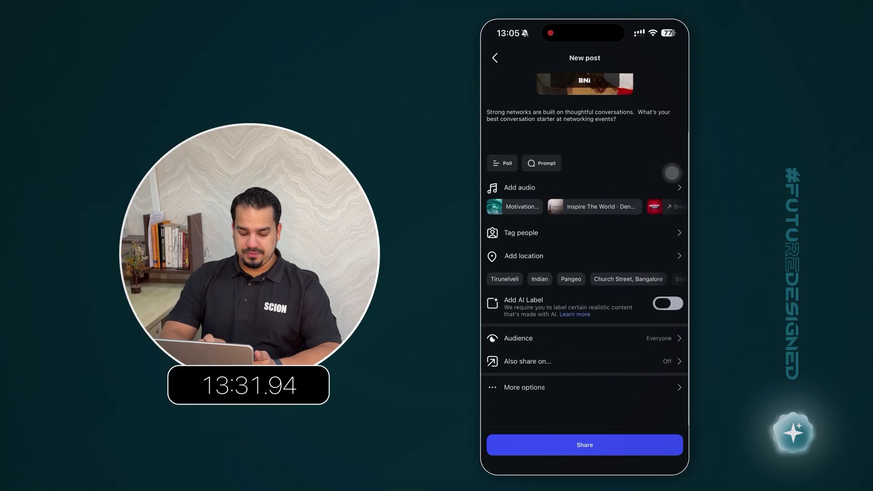
{"action": "left_click", "coordinate": [521, 396]}
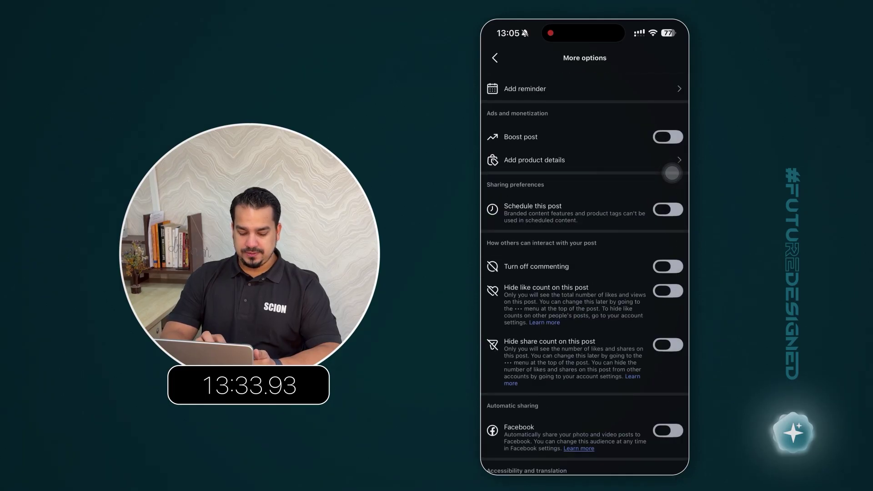
{"action": "left_click", "coordinate": [667, 209]}
{"action": "left_click", "coordinate": [585, 272]}
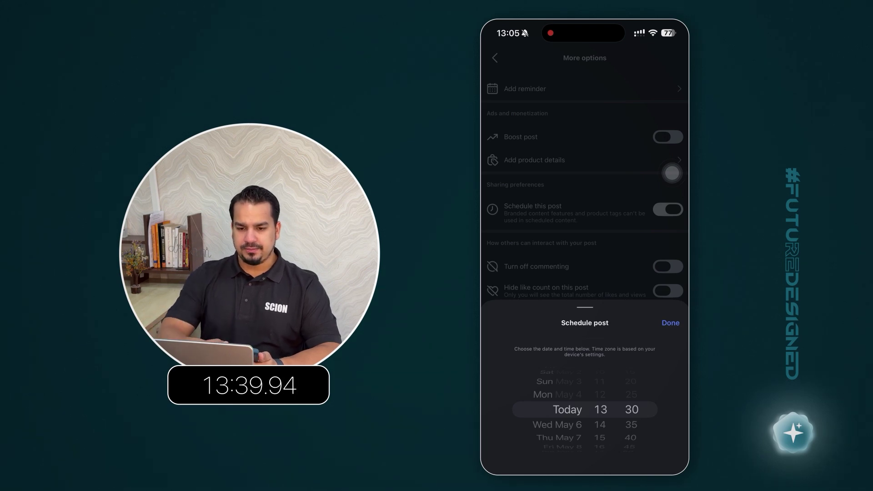
{"action": "scroll", "coordinate": [559, 409], "scroll_direction": "down", "scroll_amount": 6}
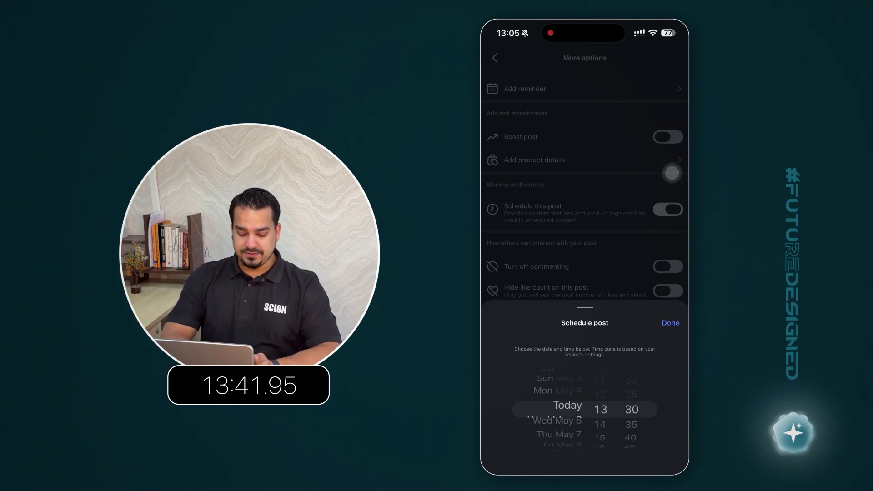
{"action": "scroll", "coordinate": [559, 409], "scroll_direction": "down", "scroll_amount": 4}
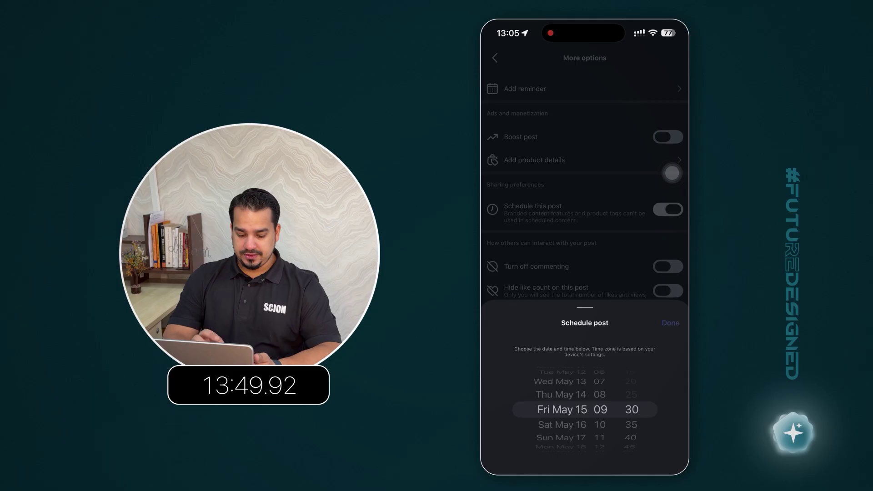
{"action": "left_click", "coordinate": [670, 323]}
Step: Submit the conversation starter post for scheduling, continuing past the settings notice
{"action": "left_click", "coordinate": [495, 57]}
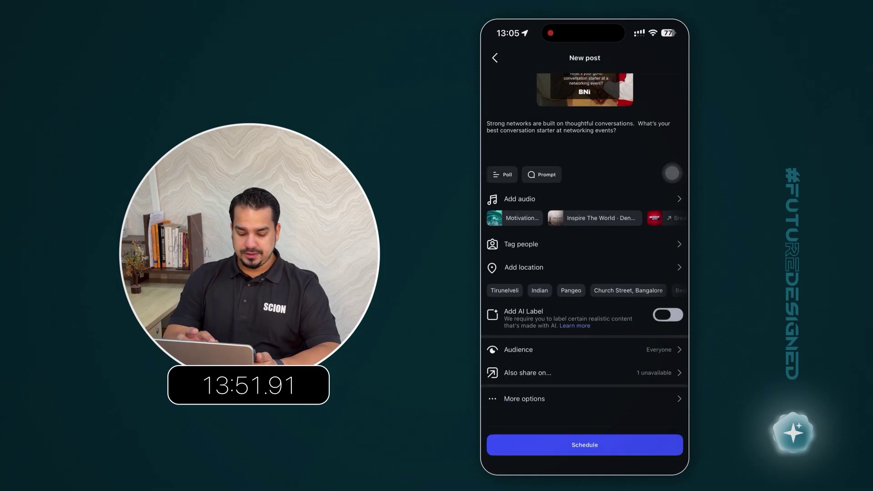
{"action": "left_click", "coordinate": [585, 445]}
{"action": "left_click", "coordinate": [583, 271]}
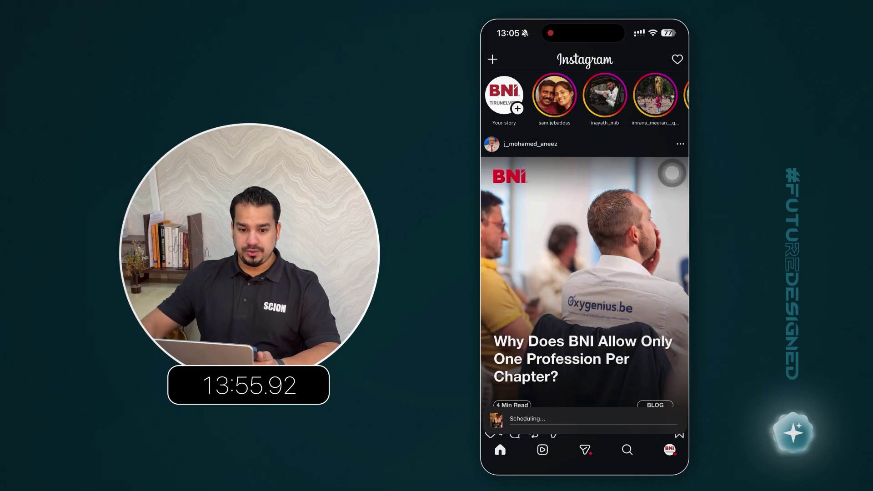
Step: Start a new Instagram feed post with the "Don't be a product of circumstances" quote image and continue to its details
{"action": "left_click", "coordinate": [504, 95]}
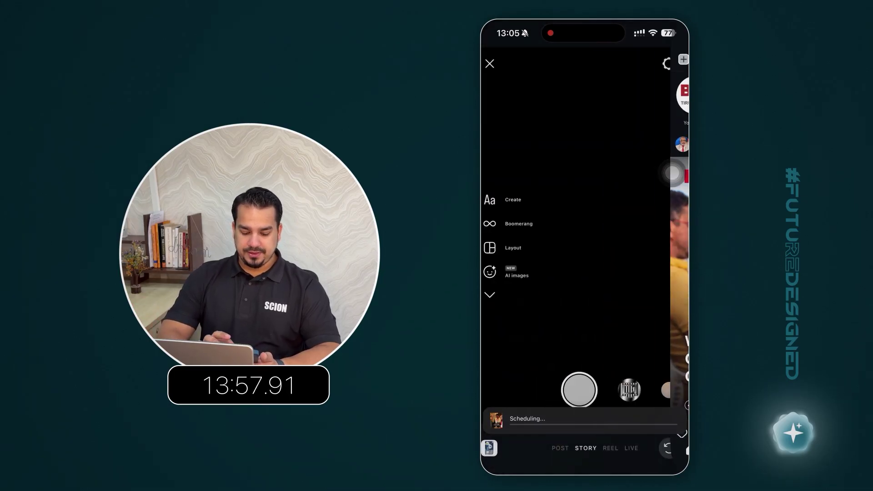
{"action": "scroll", "coordinate": [585, 286], "scroll_direction": "up", "scroll_amount": 3}
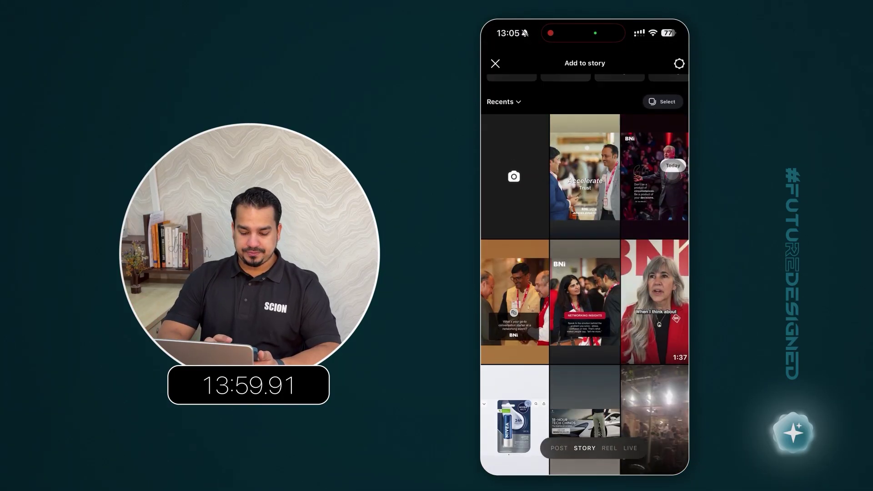
{"action": "left_click", "coordinate": [673, 172]}
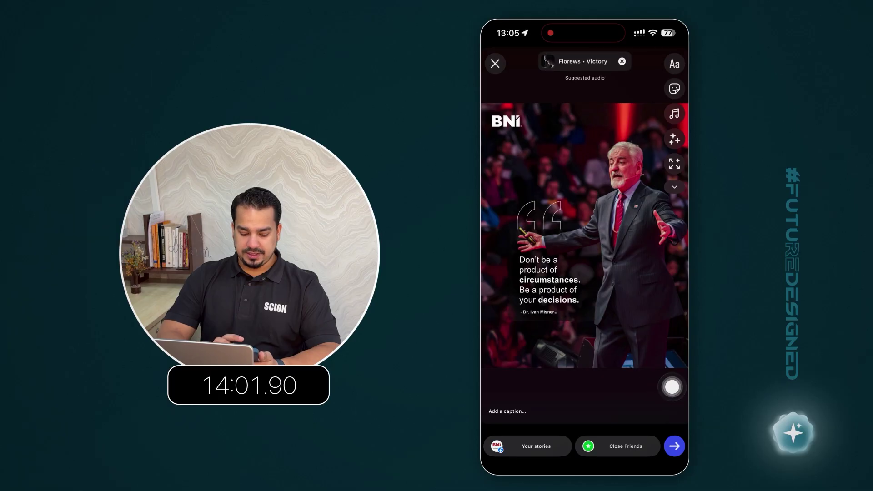
{"action": "left_click", "coordinate": [495, 63]}
{"action": "left_click", "coordinate": [559, 448]}
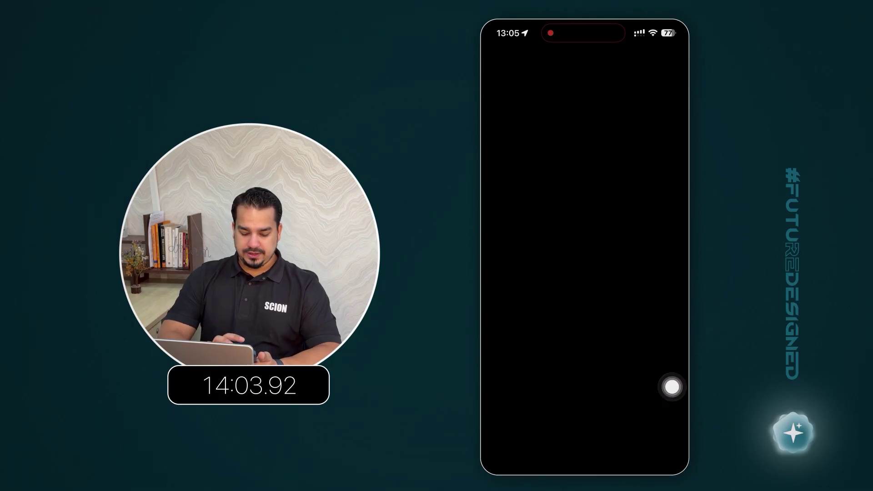
{"action": "left_click", "coordinate": [611, 339]}
{"action": "left_click", "coordinate": [670, 58]}
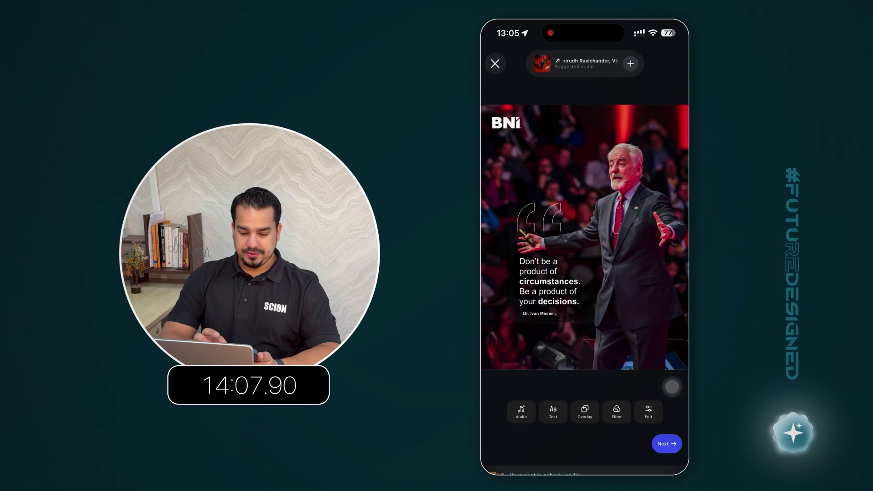
{"action": "left_click", "coordinate": [667, 443]}
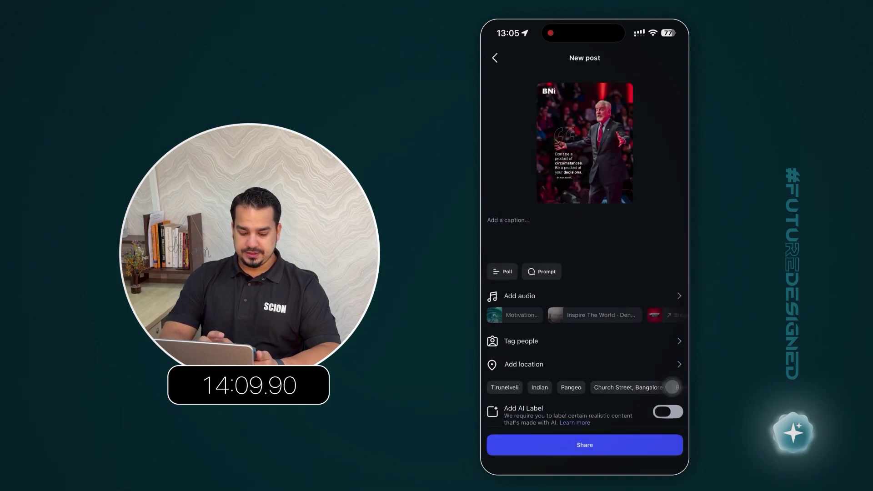
Step: Open the quote post's caption for editing and copy the "Circumstances may test you, but your decisions define you" message from Telegram
{"action": "left_click", "coordinate": [507, 221]}
{"action": "left_click_drag", "start_coordinate": [585, 472], "coordinate": [605, 346]}
{"action": "left_click", "coordinate": [544, 246]}
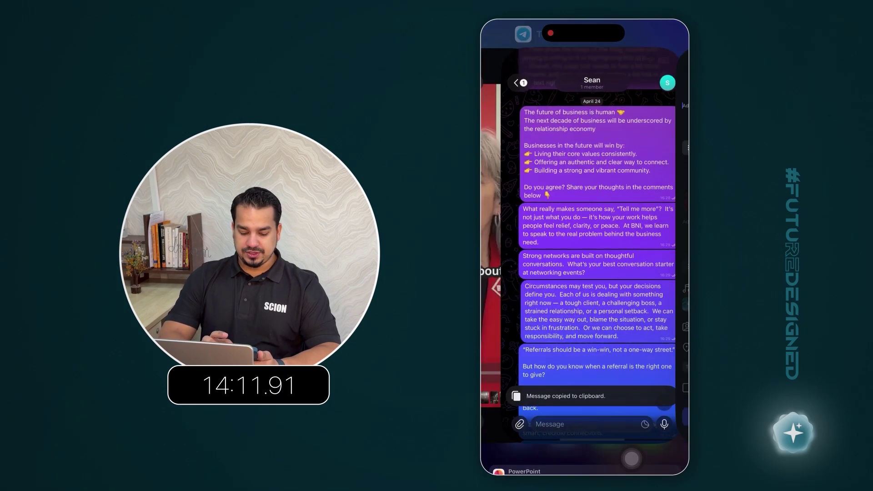
{"action": "left_click", "coordinate": [594, 324]}
{"action": "left_click", "coordinate": [592, 323]}
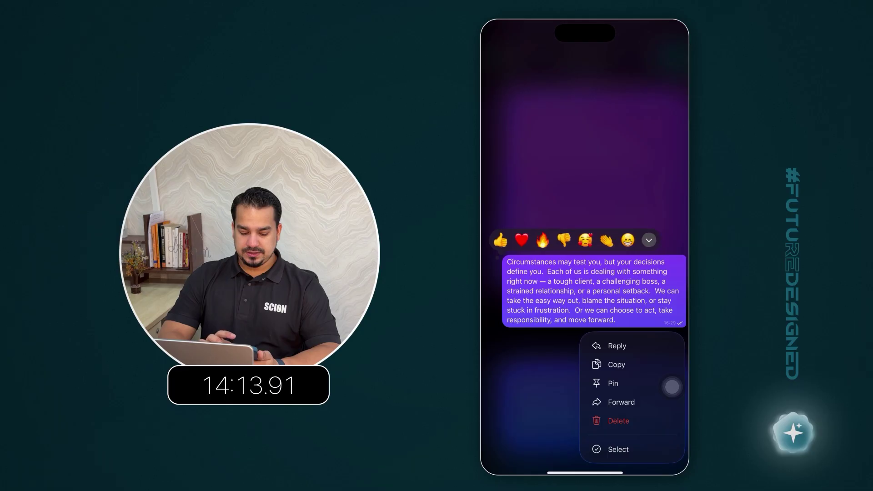
{"action": "left_click", "coordinate": [618, 362]}
Step: Return to Instagram and paste the copied "Circumstances may test you" text as the quote post's caption
{"action": "left_click_drag", "start_coordinate": [671, 460], "coordinate": [632, 460]}
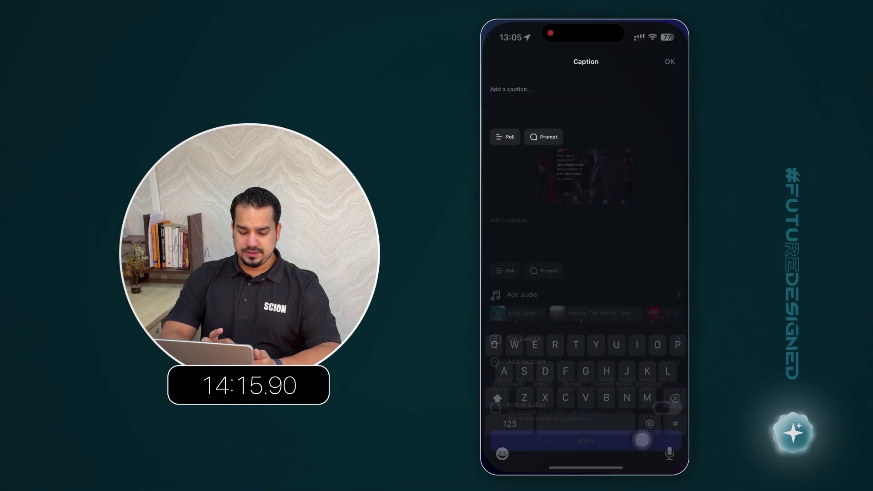
{"action": "left_click", "coordinate": [506, 107]}
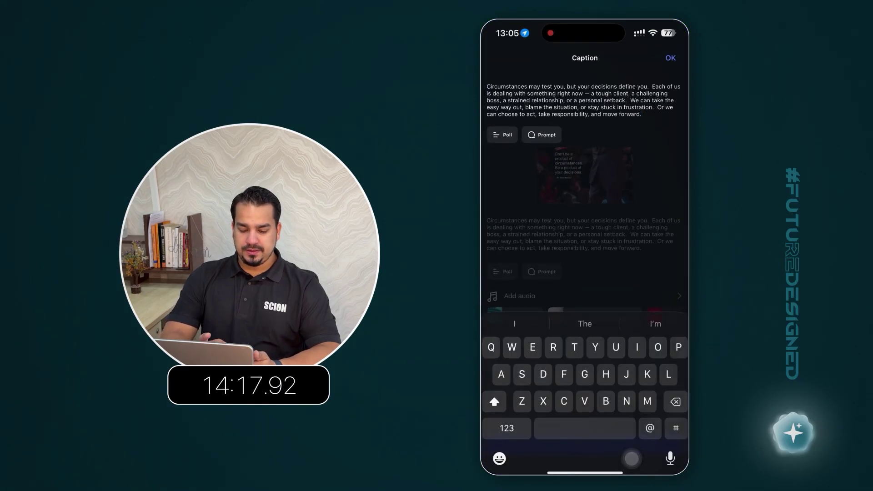
{"action": "left_click", "coordinate": [671, 57]}
Step: Turn on scheduling for the quote post and set it to Mon May 18 at 09:30
{"action": "scroll", "coordinate": [671, 387], "scroll_direction": "down", "scroll_amount": 3}
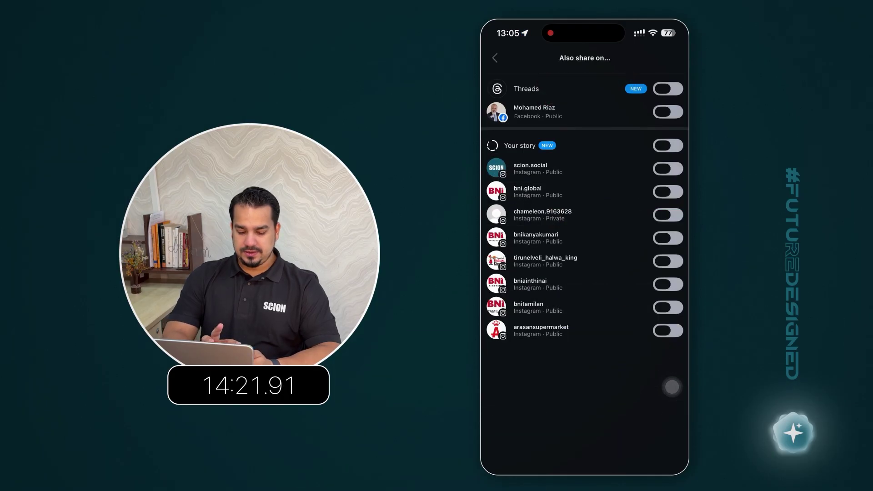
{"action": "left_click", "coordinate": [495, 58]}
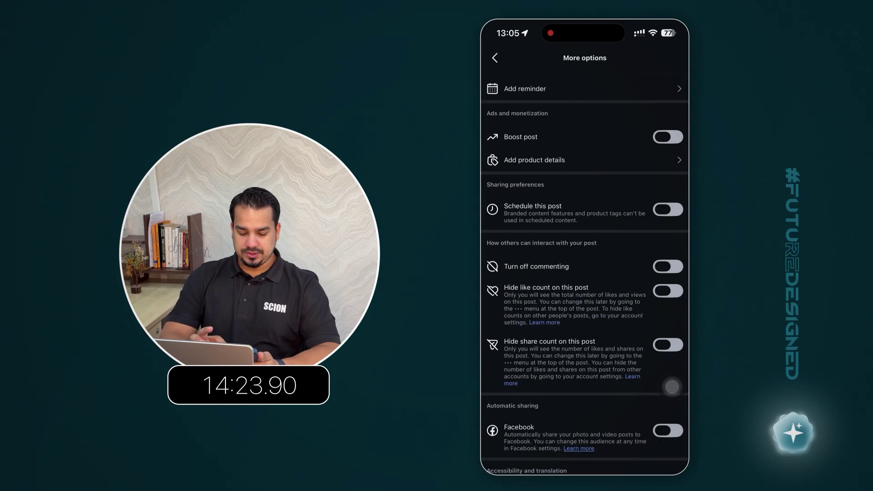
{"action": "left_click", "coordinate": [668, 209]}
{"action": "left_click", "coordinate": [585, 272]}
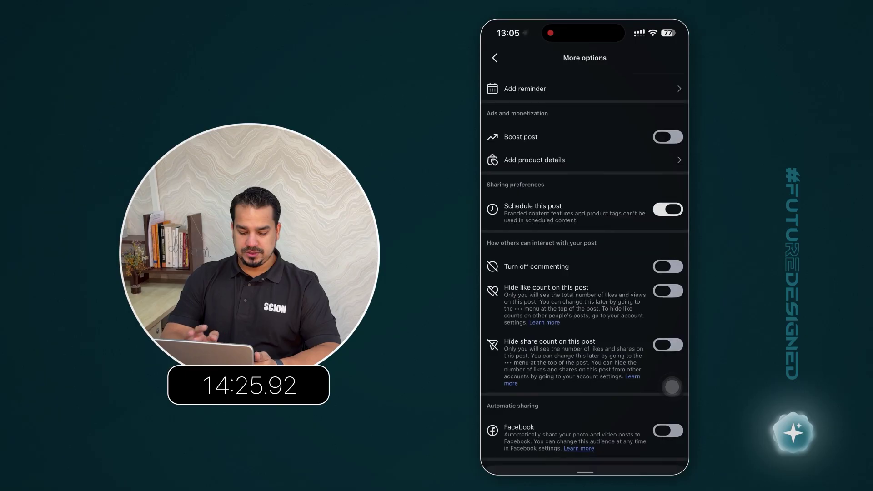
{"action": "scroll", "coordinate": [560, 409], "scroll_direction": "down", "scroll_amount": 5}
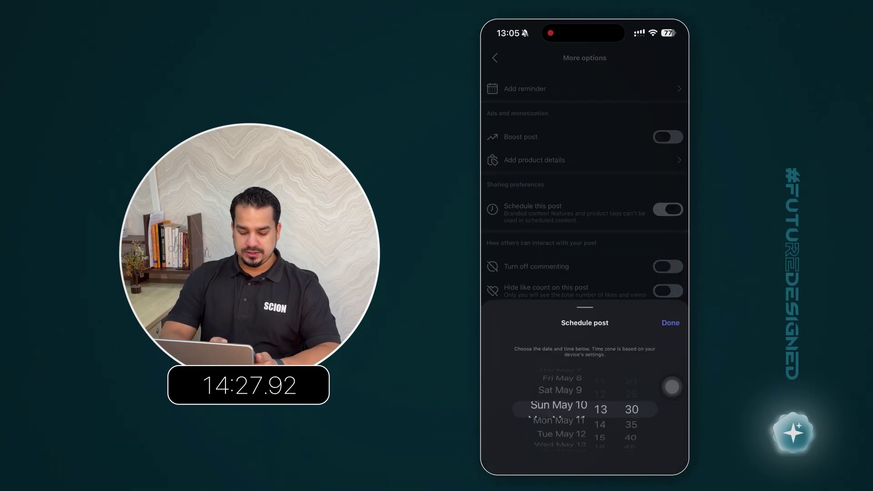
{"action": "scroll", "coordinate": [559, 409], "scroll_direction": "down", "scroll_amount": 8}
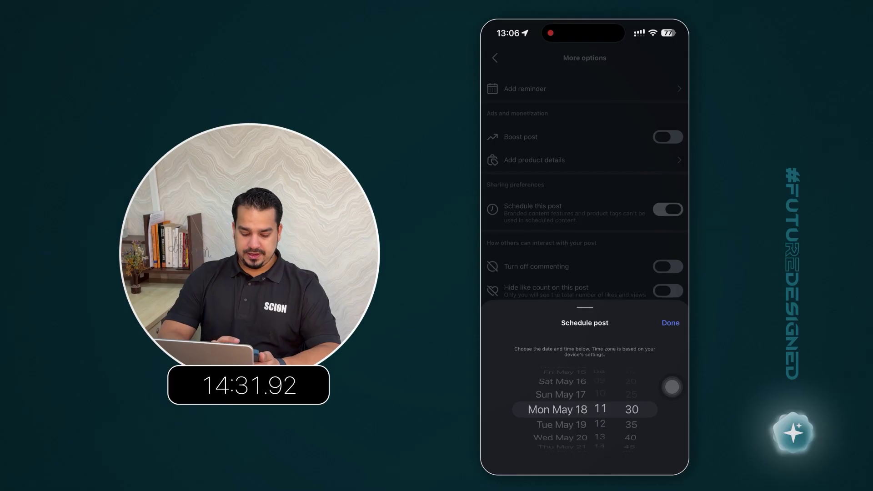
{"action": "left_click", "coordinate": [671, 323]}
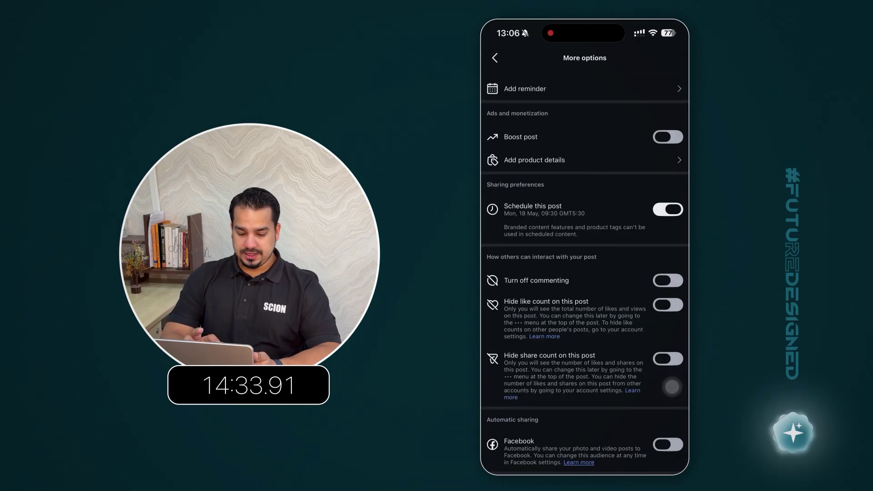
Step: Submit the quote post for scheduling, continuing past the notice about unsaved settings
{"action": "left_click", "coordinate": [495, 58]}
{"action": "left_click", "coordinate": [585, 445]}
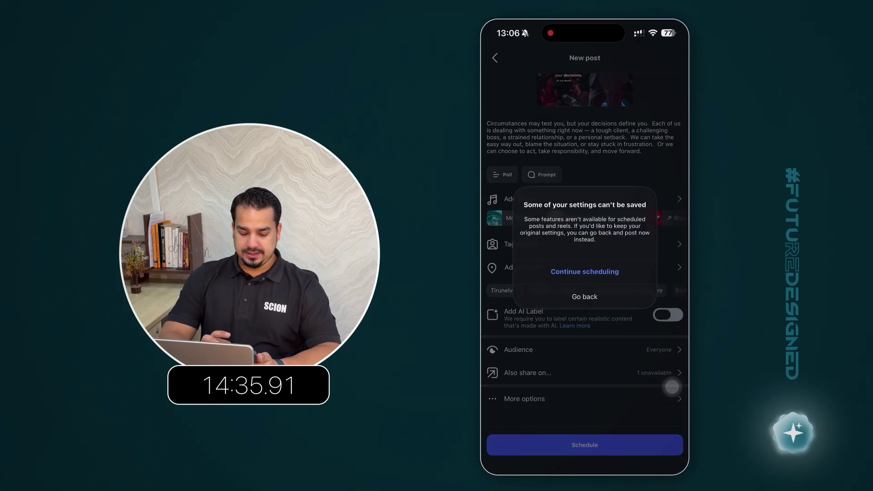
{"action": "left_click", "coordinate": [585, 272]}
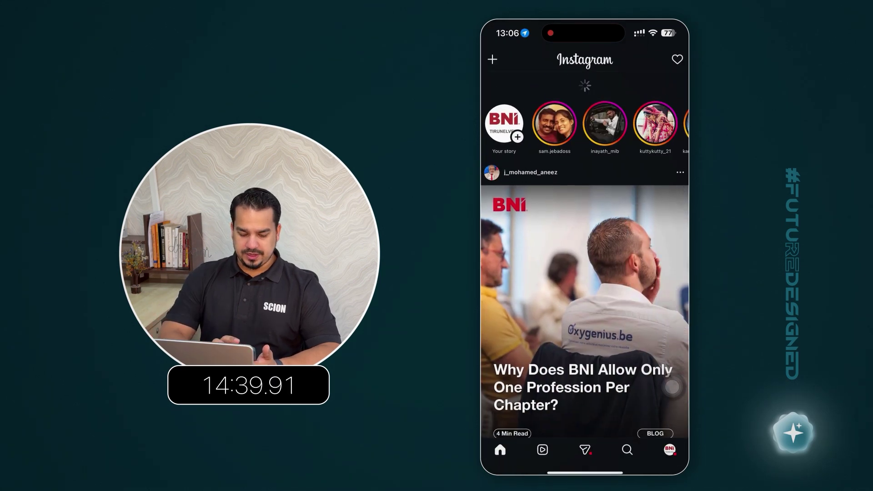
Step: Start a new Instagram feed post with the "70% of my business comes from BNI referrals." image and continue to its details
{"action": "left_click", "coordinate": [504, 118]}
{"action": "left_click", "coordinate": [495, 448]}
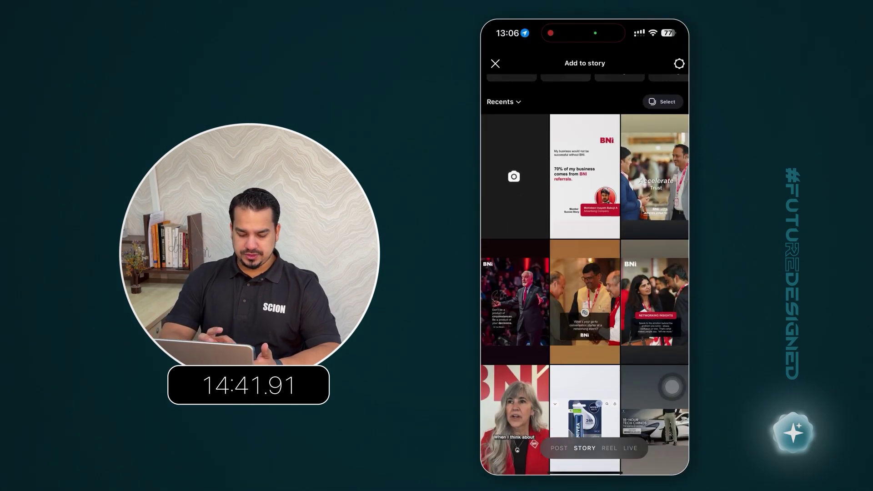
{"action": "left_click", "coordinate": [585, 176]}
{"action": "left_click", "coordinate": [495, 64]}
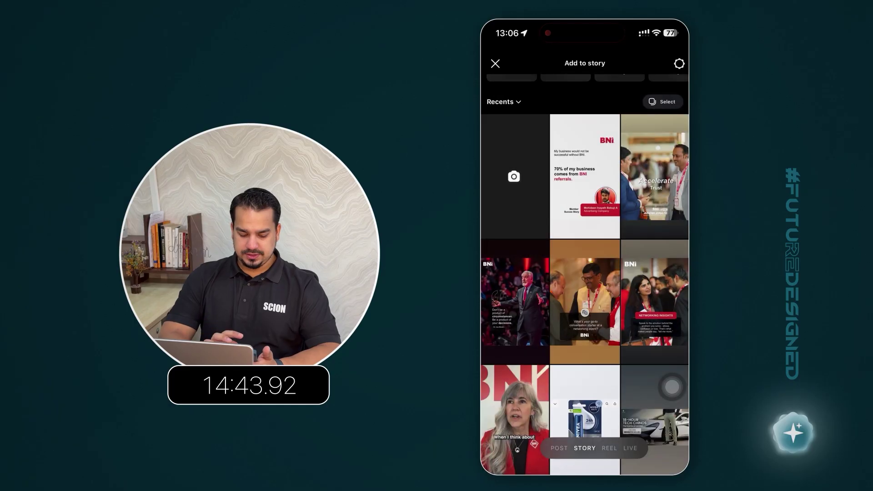
{"action": "left_click", "coordinate": [559, 448]}
{"action": "left_click", "coordinate": [670, 58]}
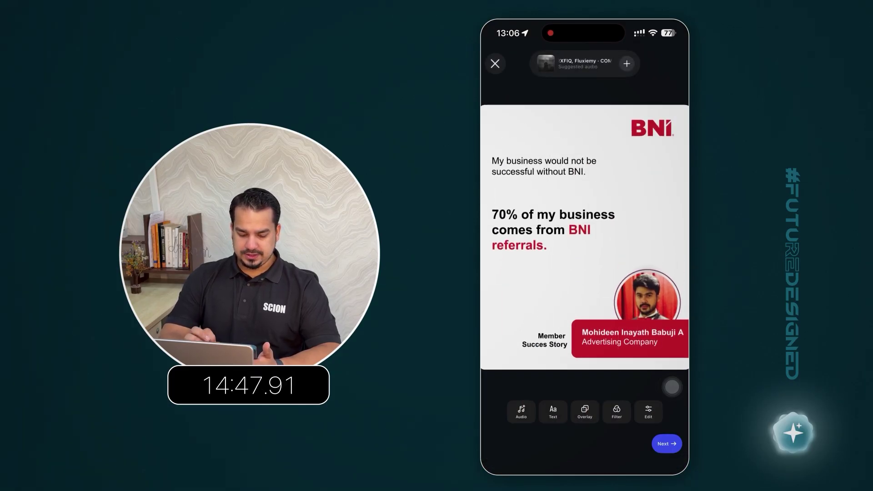
{"action": "left_click", "coordinate": [667, 444]}
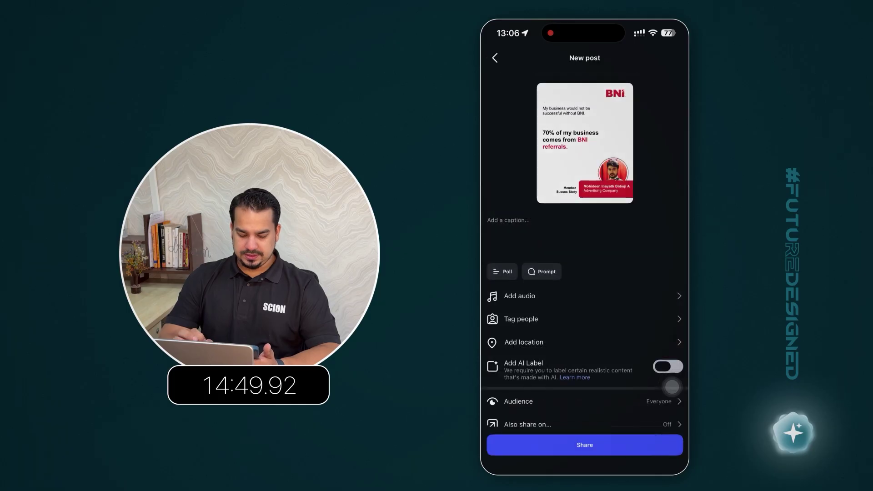
Step: Open the success-story post's empty caption, switch to Telegram and copy the "What started as networking turned into something much bigger" message
{"action": "left_click", "coordinate": [509, 220]}
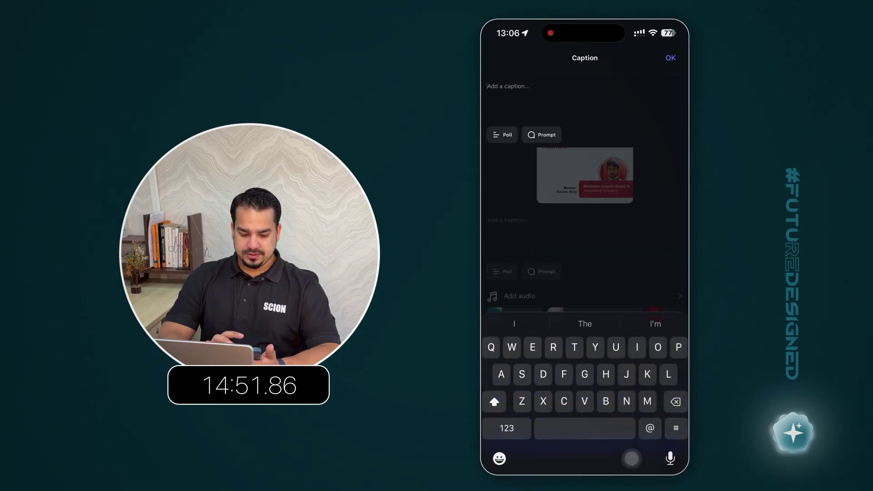
{"action": "left_click_drag", "start_coordinate": [585, 472], "coordinate": [623, 373]}
{"action": "left_click", "coordinate": [506, 254]}
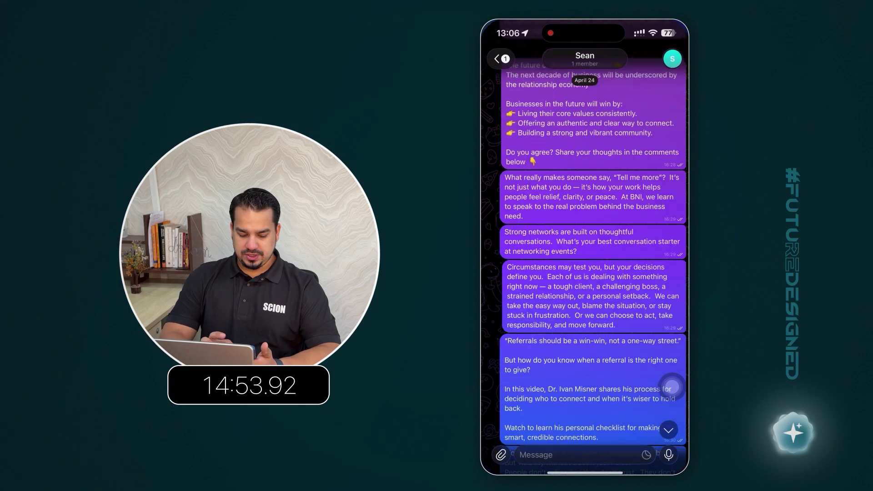
{"action": "scroll", "coordinate": [585, 255], "scroll_direction": "down", "scroll_amount": 6}
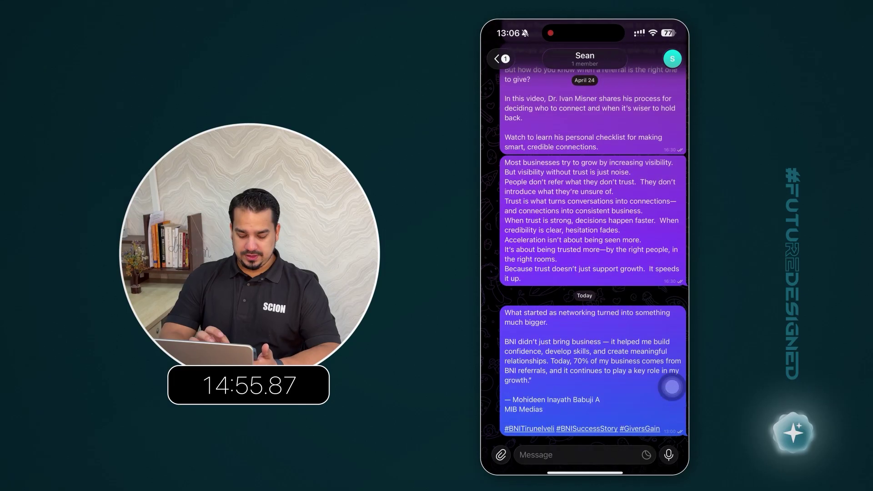
{"action": "left_click", "coordinate": [672, 386]}
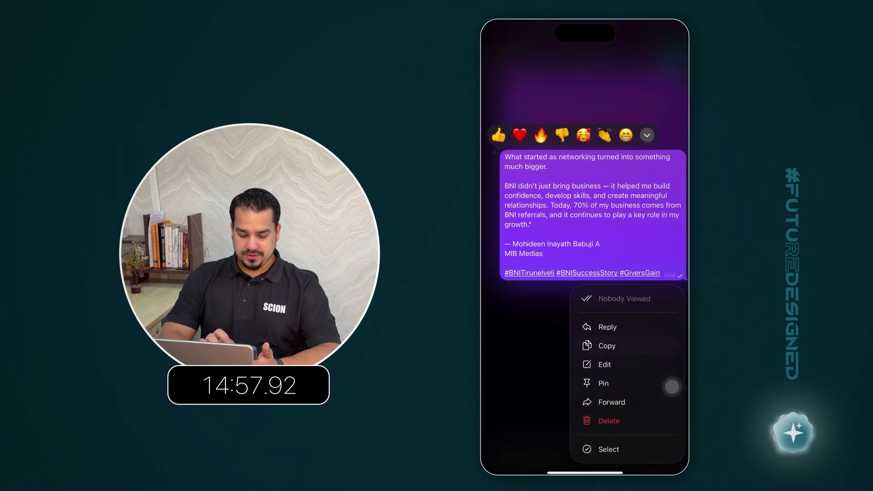
{"action": "left_click", "coordinate": [607, 346]}
Step: Return to Instagram and paste the copied success-story text with its hashtags as the caption of the BNI referrals post
{"action": "left_click_drag", "start_coordinate": [585, 472], "coordinate": [660, 373]}
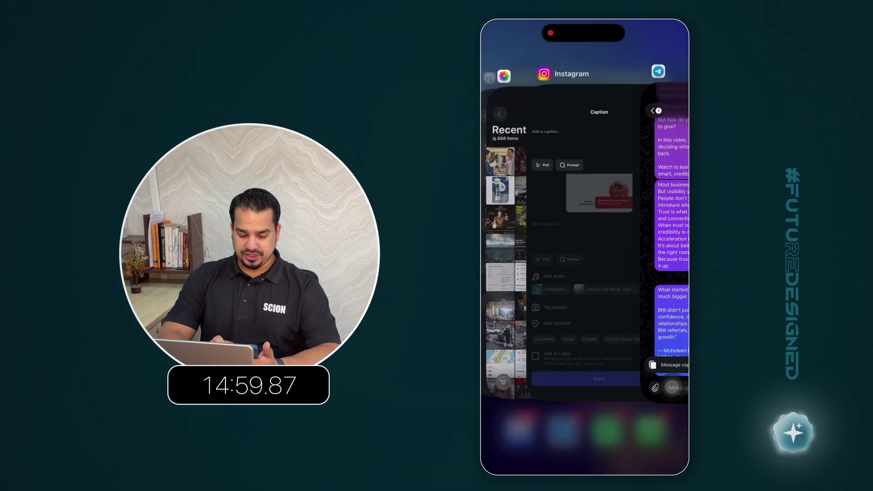
{"action": "left_click", "coordinate": [592, 254]}
{"action": "left_click", "coordinate": [489, 86]}
{"action": "left_click", "coordinate": [503, 105]}
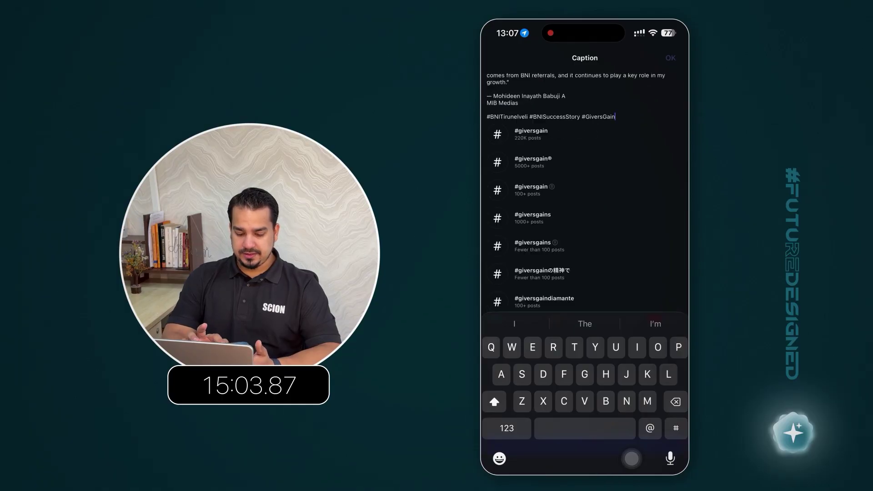
{"action": "left_click", "coordinate": [670, 58]}
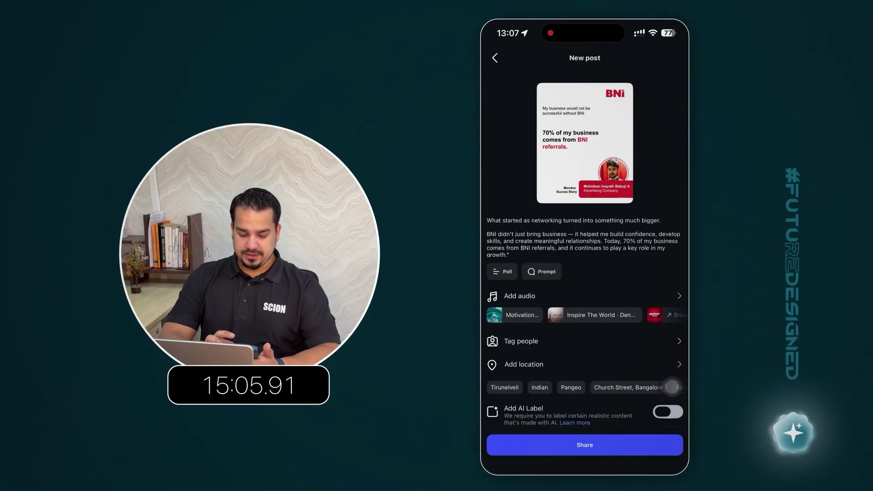
Step: Turn on scheduling for the success-story post and set it to Wed May 20 at 09:30
{"action": "scroll", "coordinate": [672, 388], "scroll_direction": "down", "scroll_amount": 3}
{"action": "left_click", "coordinate": [671, 387]}
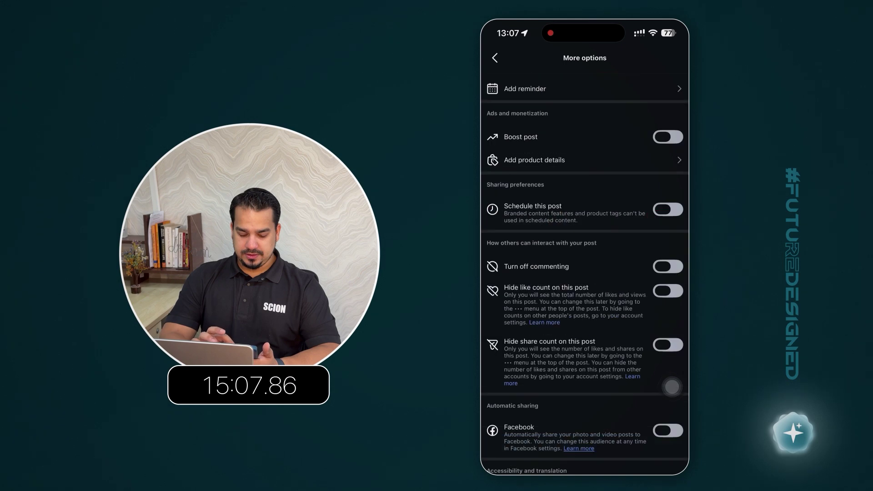
{"action": "left_click", "coordinate": [668, 210]}
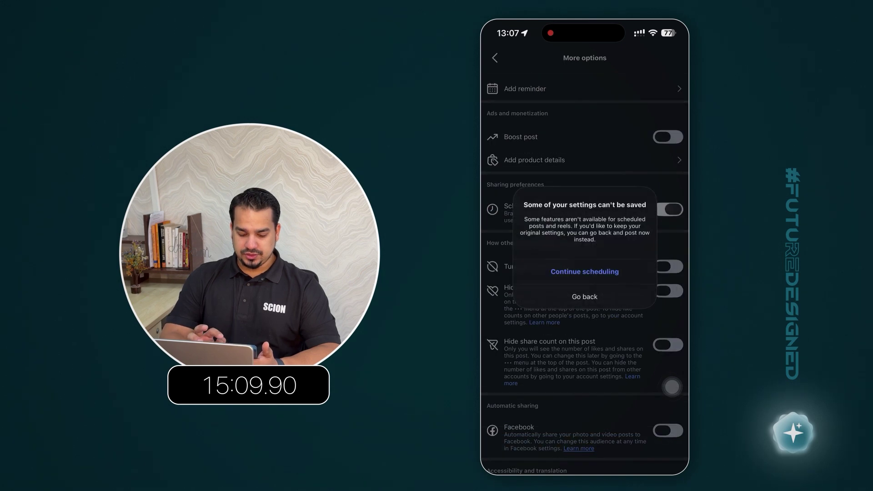
{"action": "left_click", "coordinate": [585, 272]}
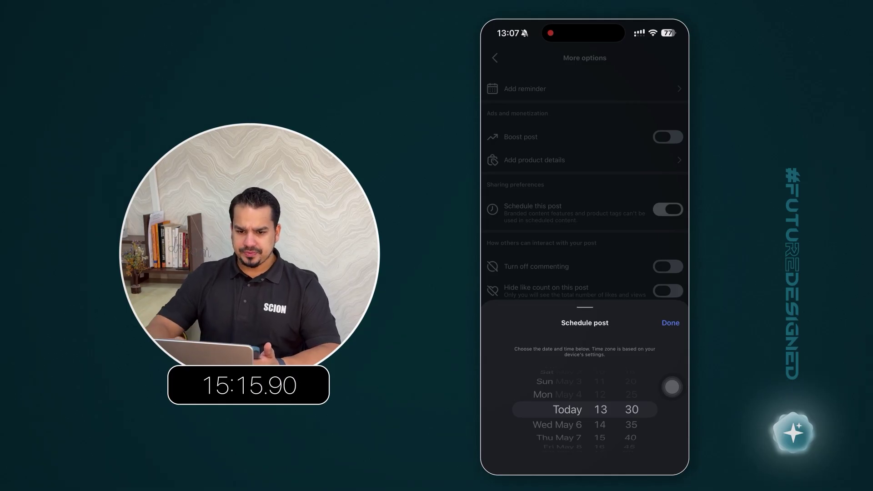
{"action": "scroll", "coordinate": [559, 410], "scroll_direction": "down", "scroll_amount": 9}
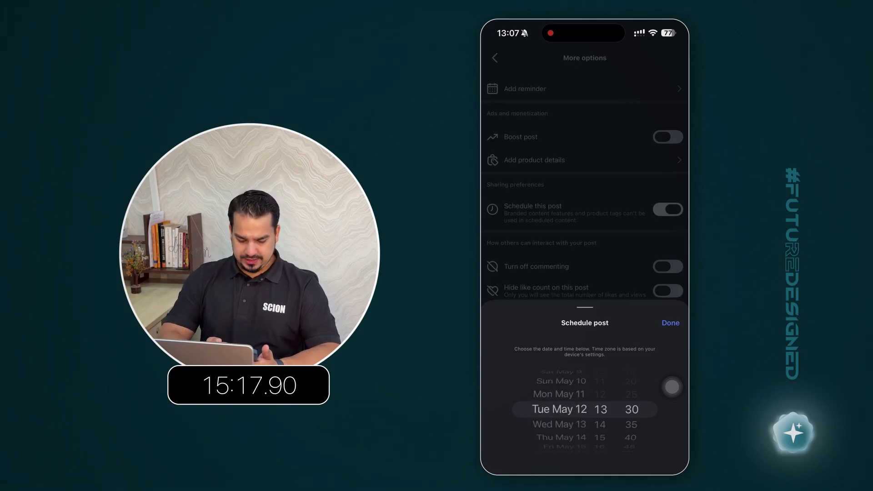
{"action": "scroll", "coordinate": [559, 410], "scroll_direction": "down", "scroll_amount": 6}
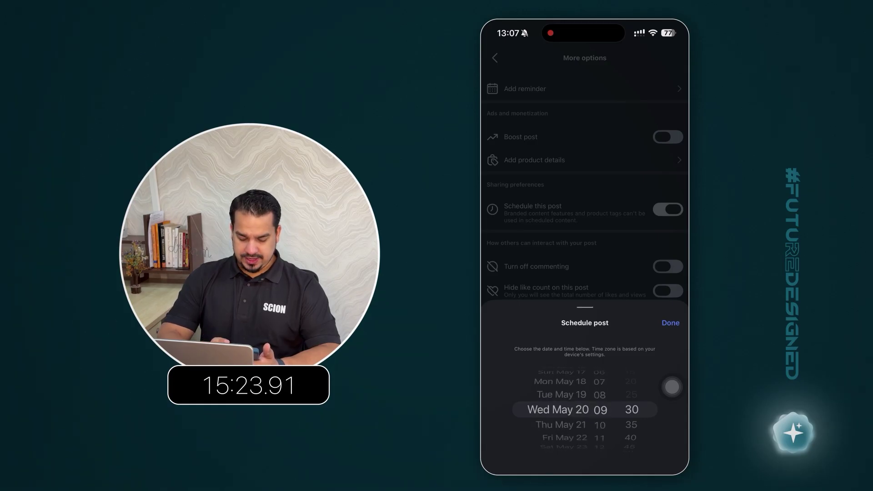
{"action": "left_click", "coordinate": [671, 323]}
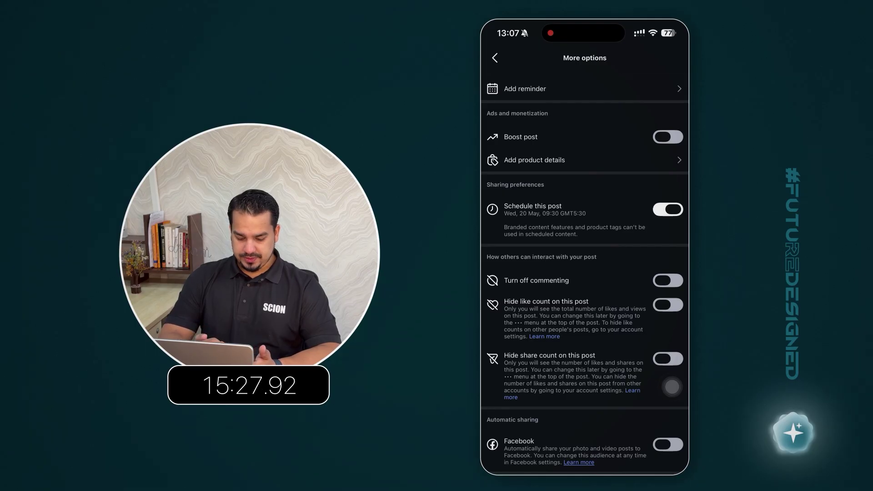
Step: Submit the success-story post for scheduling, continuing past the notice about unsaved settings
{"action": "left_click", "coordinate": [495, 58]}
{"action": "left_click", "coordinate": [584, 445]}
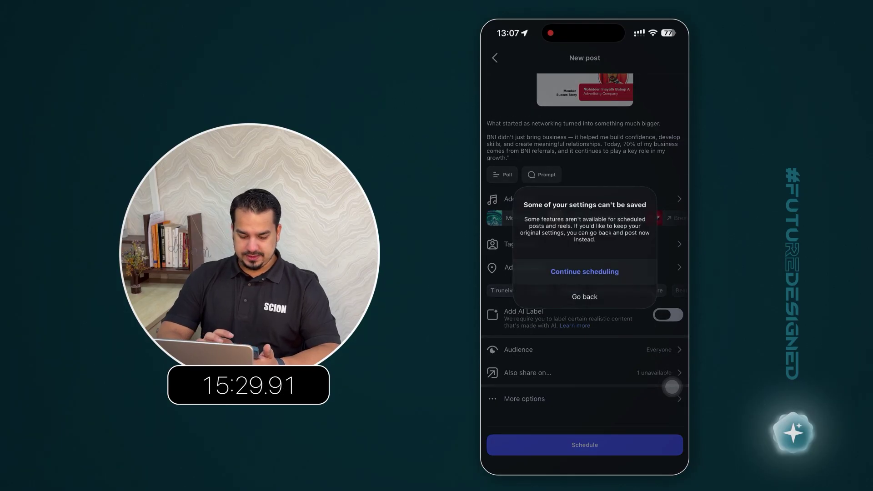
{"action": "left_click", "coordinate": [584, 272]}
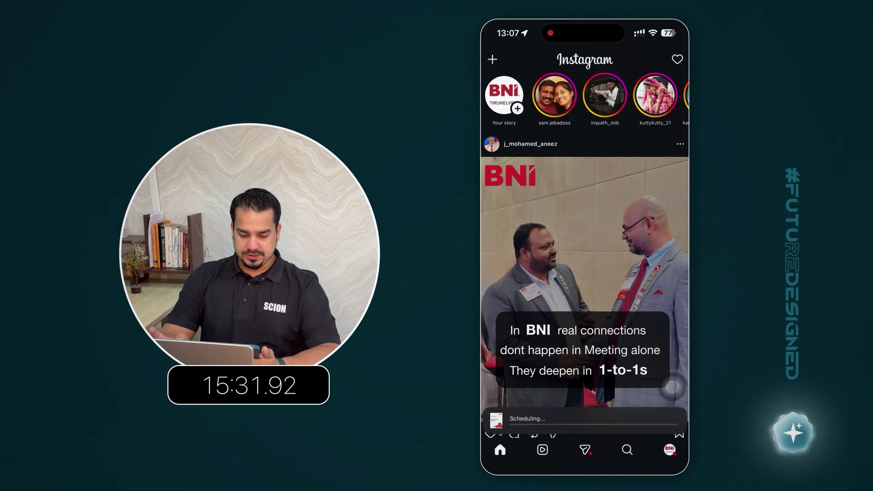
Step: Bring up the May 25, 2026 slide in the deck and start a new Instagram feed post with the "Accelerate Trust" image
{"action": "left_click", "coordinate": [492, 59]}
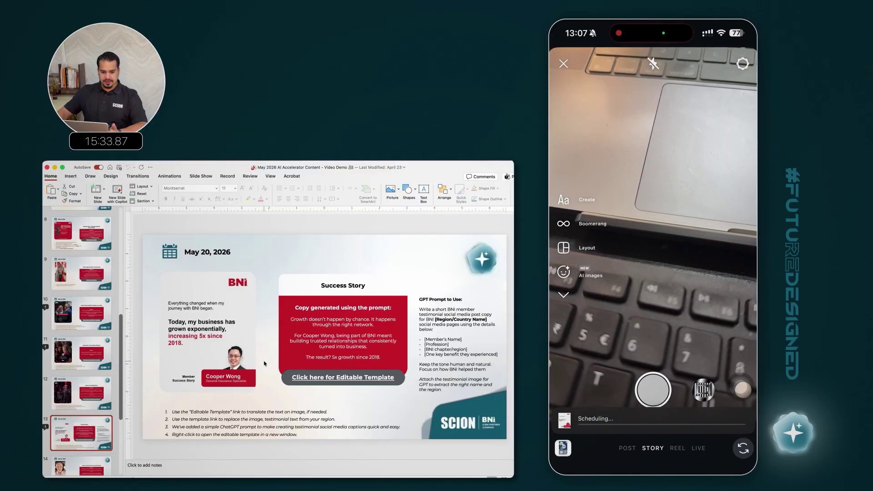
{"action": "scroll", "coordinate": [90, 426], "scroll_direction": "down", "scroll_amount": 3}
{"action": "left_click", "coordinate": [81, 464]}
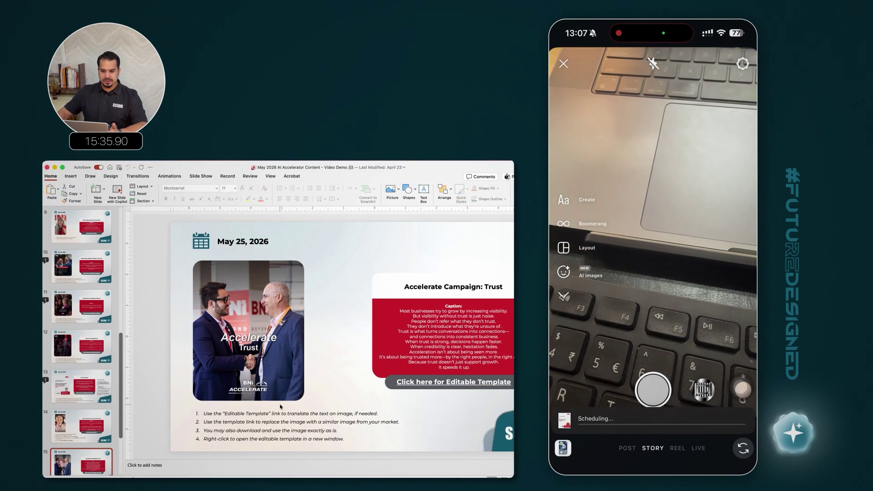
{"action": "left_click", "coordinate": [563, 448]}
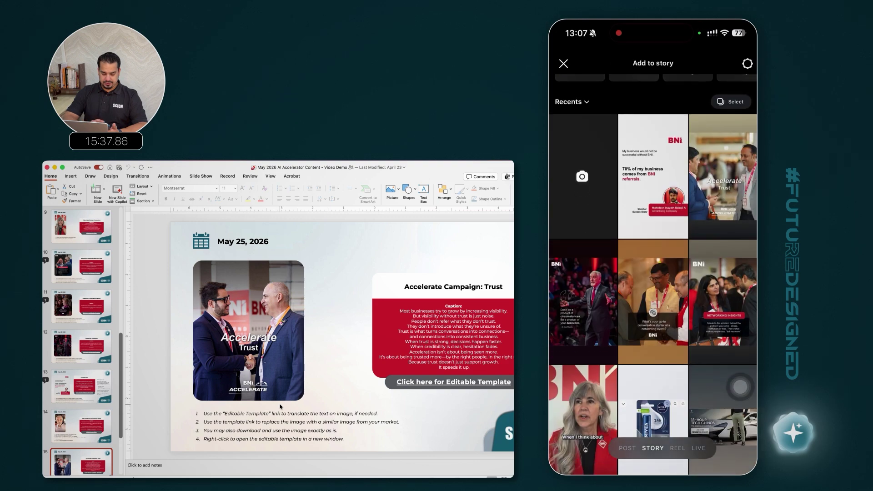
{"action": "left_click", "coordinate": [628, 448]}
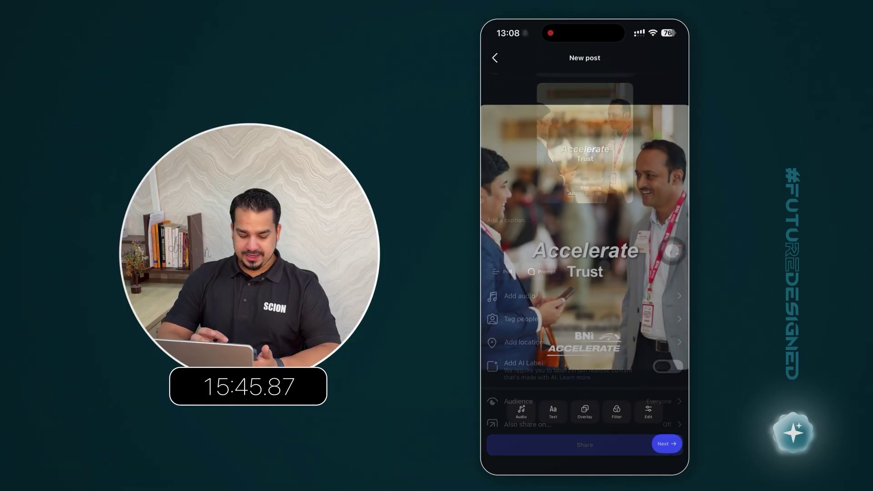
Step: Switch to Telegram and copy the "Most businesses try to grow by increasing visibility" message
{"action": "left_click_drag", "start_coordinate": [585, 473], "coordinate": [585, 337]}
{"action": "left_click", "coordinate": [575, 255]}
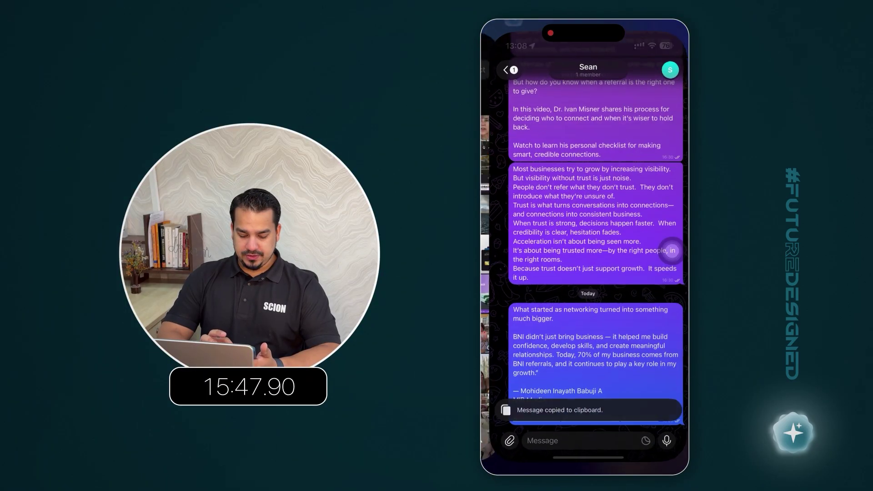
{"action": "scroll", "coordinate": [585, 273], "scroll_direction": "up", "scroll_amount": 2}
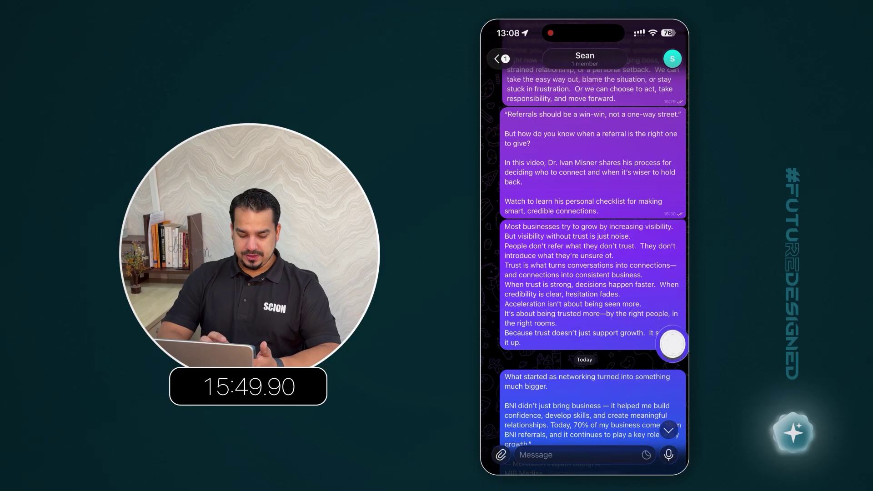
{"action": "right_click", "coordinate": [672, 344]}
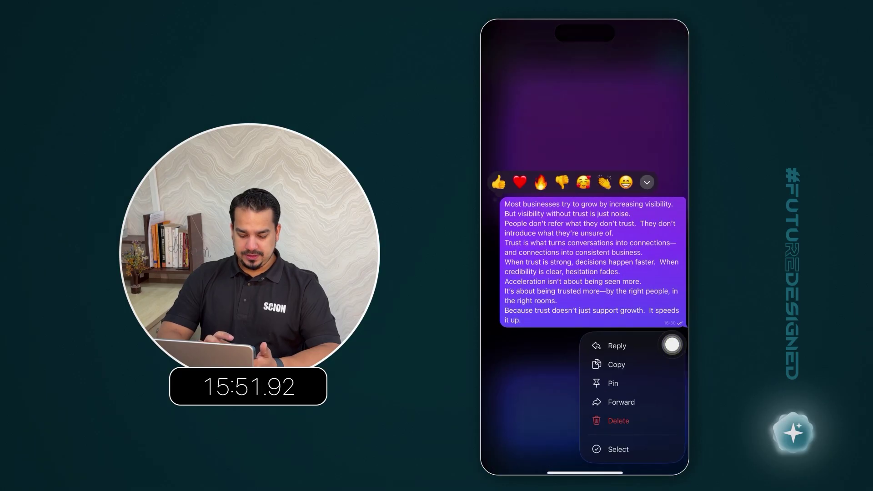
{"action": "left_click", "coordinate": [617, 365]}
Step: Return to Instagram and paste the copied visibility-and-trust text as the caption of the "Accelerate Trust" post
{"action": "left_click_drag", "start_coordinate": [585, 473], "coordinate": [585, 346]}
{"action": "left_click", "coordinate": [545, 255]}
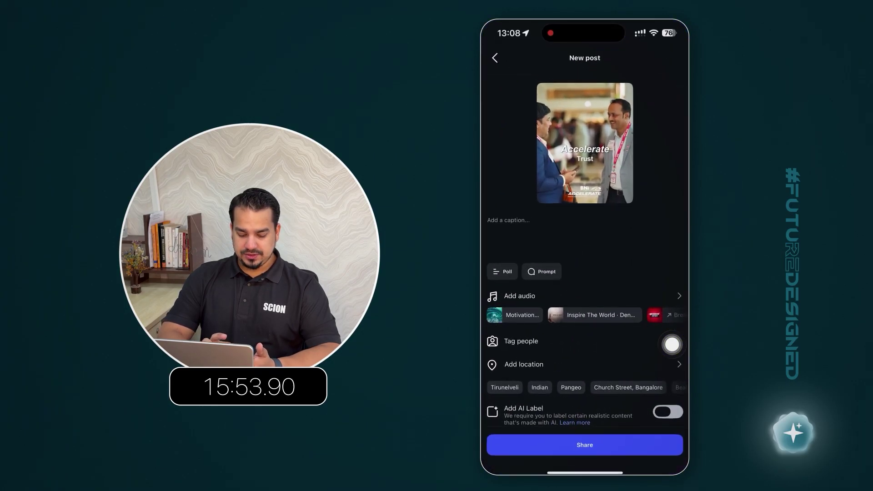
{"action": "left_click", "coordinate": [509, 221]}
{"action": "left_click", "coordinate": [508, 85]}
{"action": "left_click", "coordinate": [506, 107]}
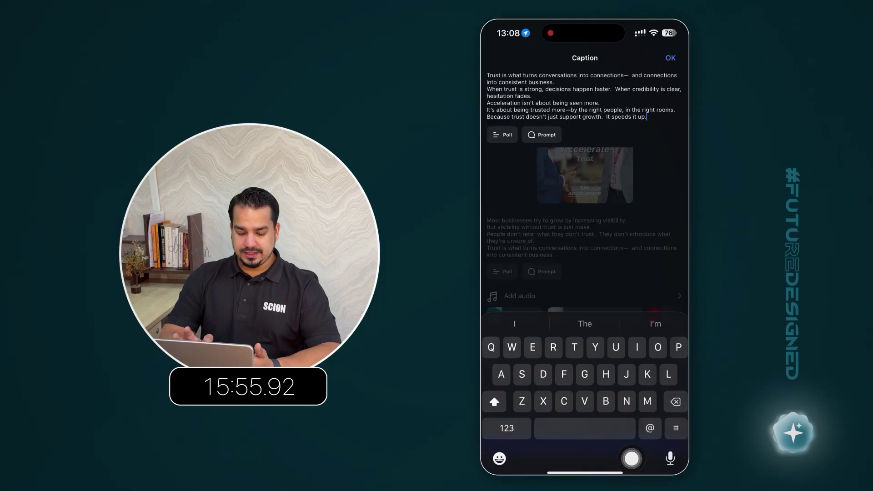
{"action": "left_click", "coordinate": [671, 58]}
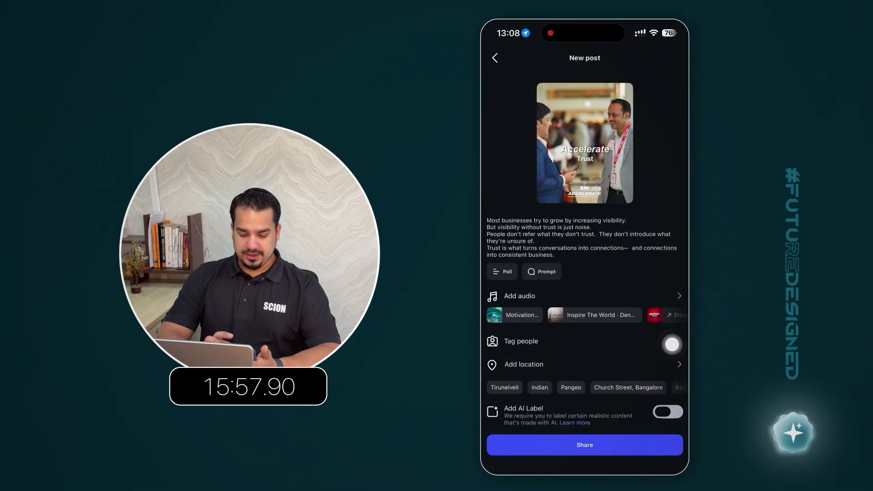
Step: Turn on scheduling for the "Accelerate Trust" post and set it to Mon May 25 at 09:30
{"action": "scroll", "coordinate": [585, 295], "scroll_direction": "down", "scroll_amount": 3}
{"action": "left_click", "coordinate": [530, 372]}
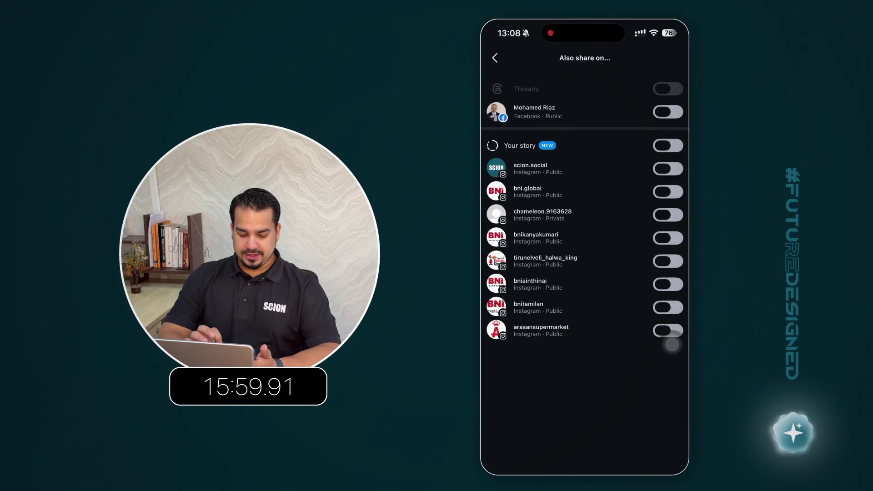
{"action": "left_click", "coordinate": [495, 58]}
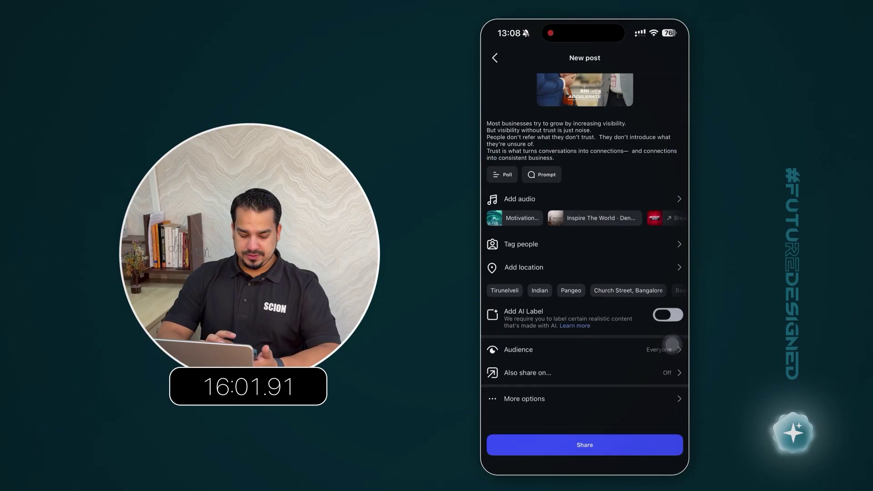
{"action": "left_click", "coordinate": [678, 399]}
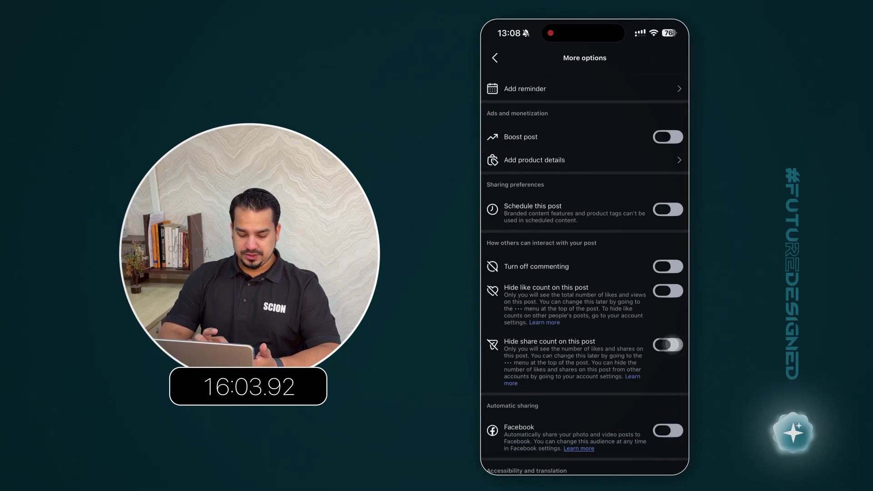
{"action": "left_click", "coordinate": [668, 210]}
{"action": "left_click", "coordinate": [584, 272]}
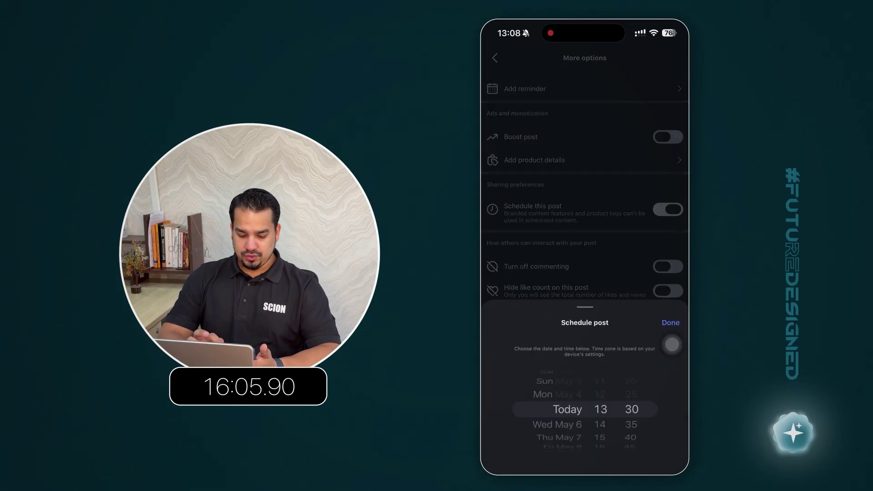
{"action": "scroll", "coordinate": [559, 410], "scroll_direction": "down", "scroll_amount": 19}
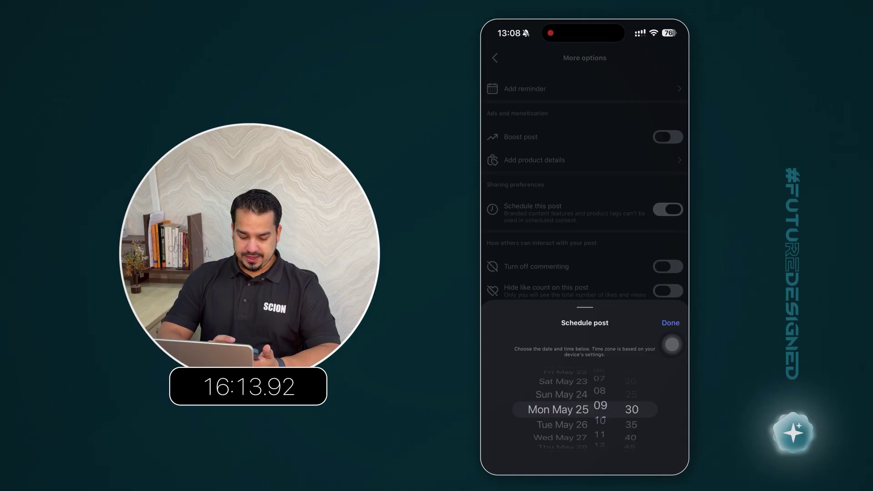
{"action": "left_click", "coordinate": [671, 323]}
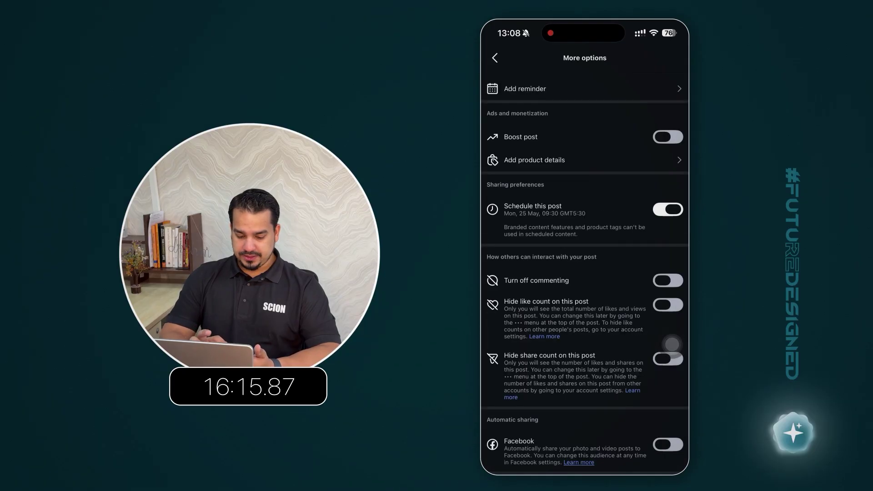
Step: Submit the "Accelerate Trust" post for scheduling, respond to the notice about unsaved settings and check the post's details
{"action": "left_click", "coordinate": [495, 58]}
{"action": "left_click", "coordinate": [585, 445]}
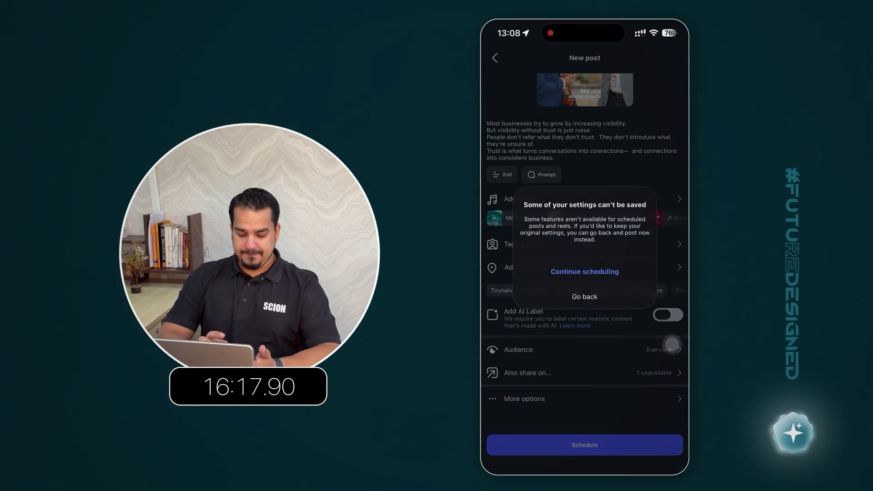
{"action": "left_click", "coordinate": [585, 272]}
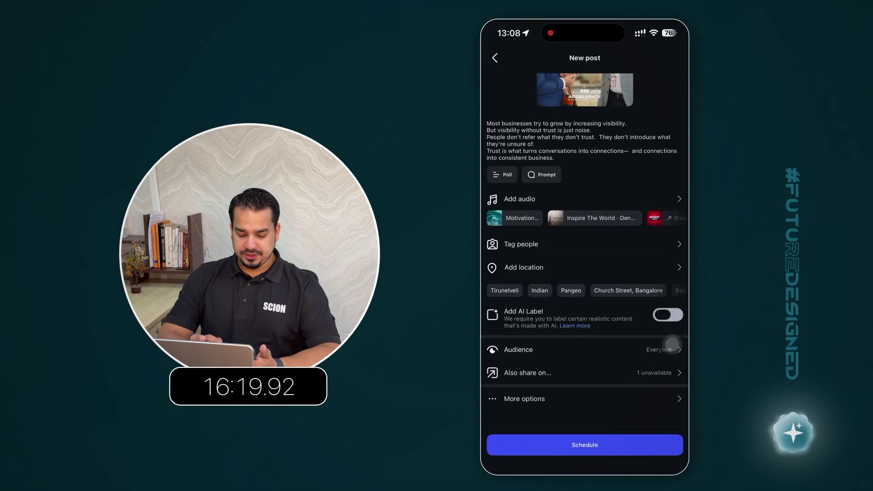
{"action": "scroll", "coordinate": [672, 345], "scroll_direction": "up", "scroll_amount": 3}
{"action": "scroll", "coordinate": [673, 345], "scroll_direction": "down", "scroll_amount": 3}
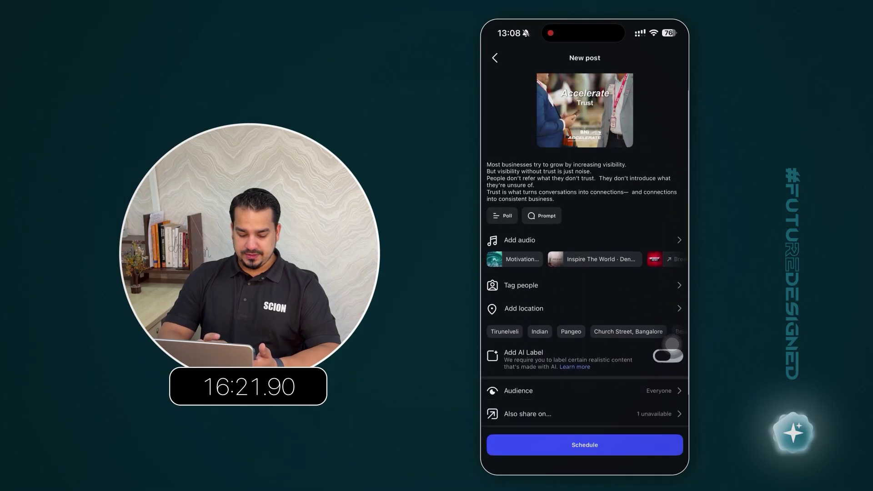